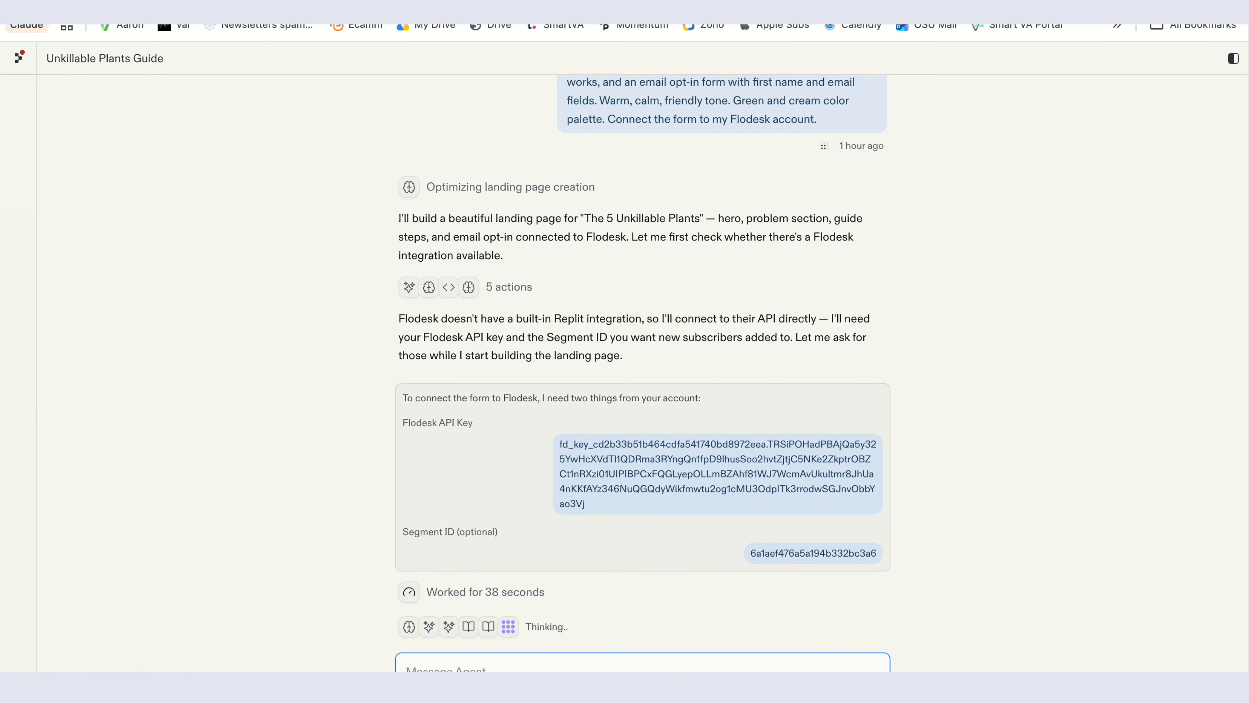
Step: Switch from the Replit build to the Canva landing page design
click(148, 10)
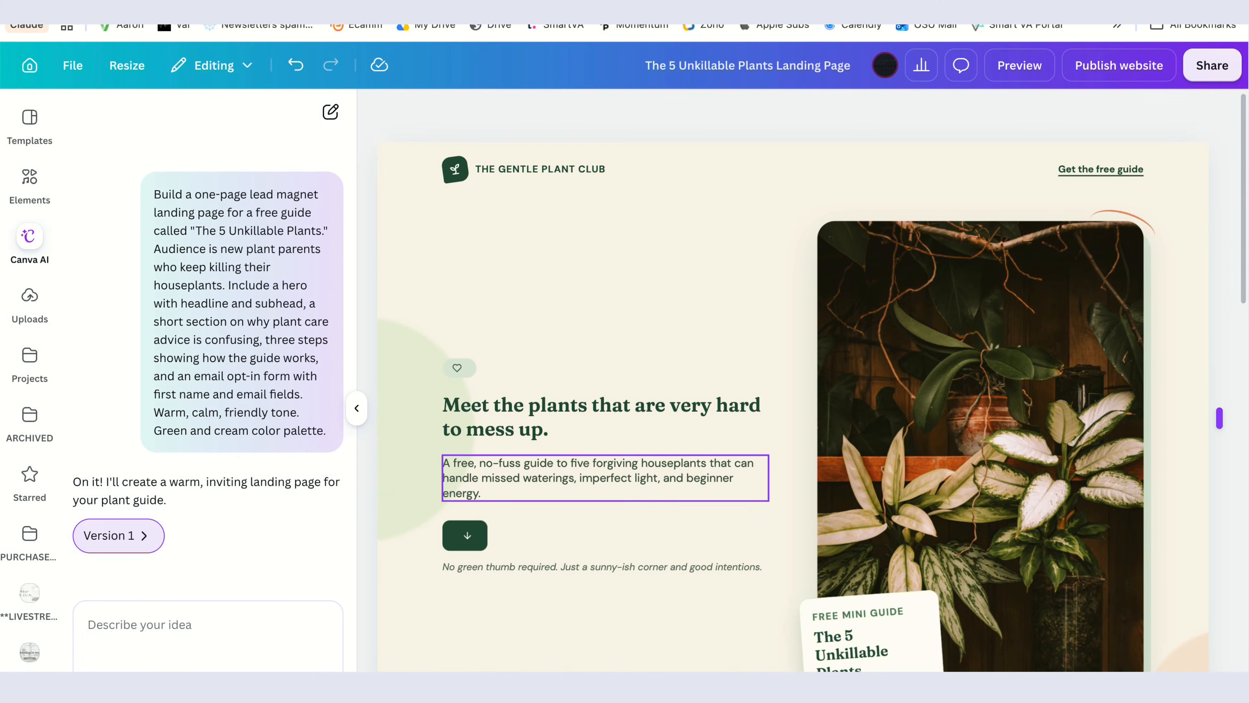
Step: Scroll through the hero section of The 5 Unkillable Plants landing page
scroll(793, 410, down, 2)
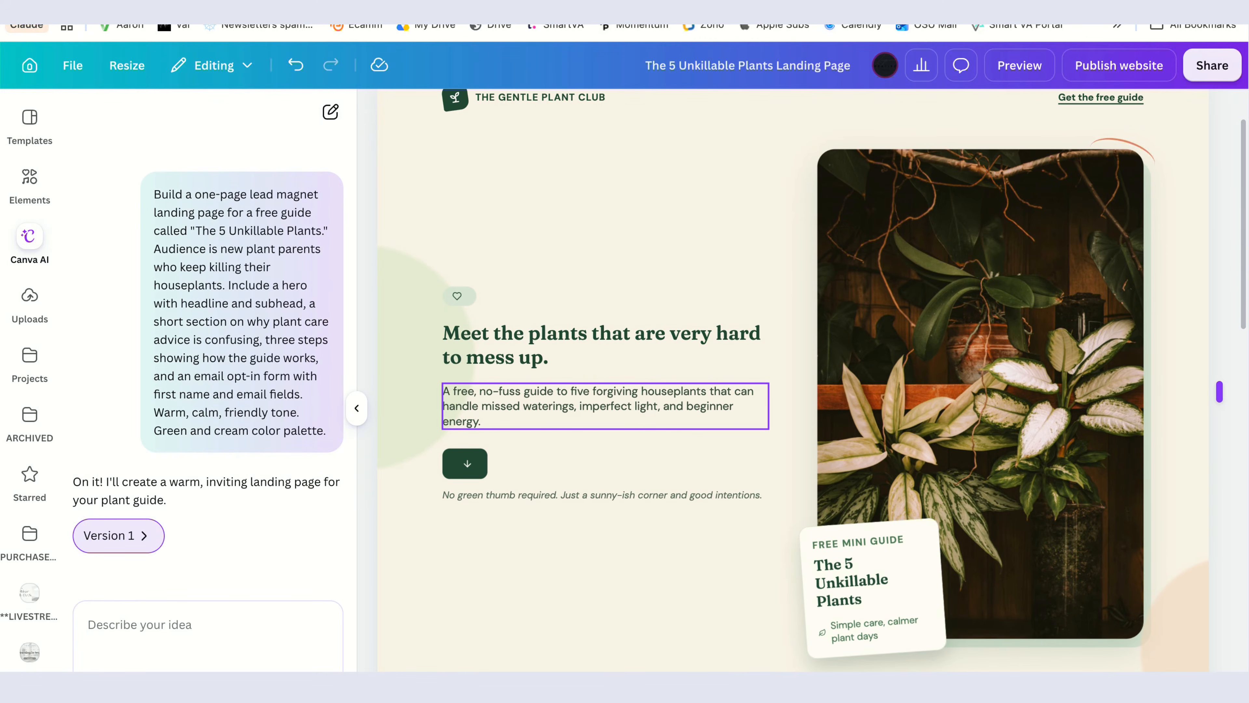
scroll(793, 410, down, 2)
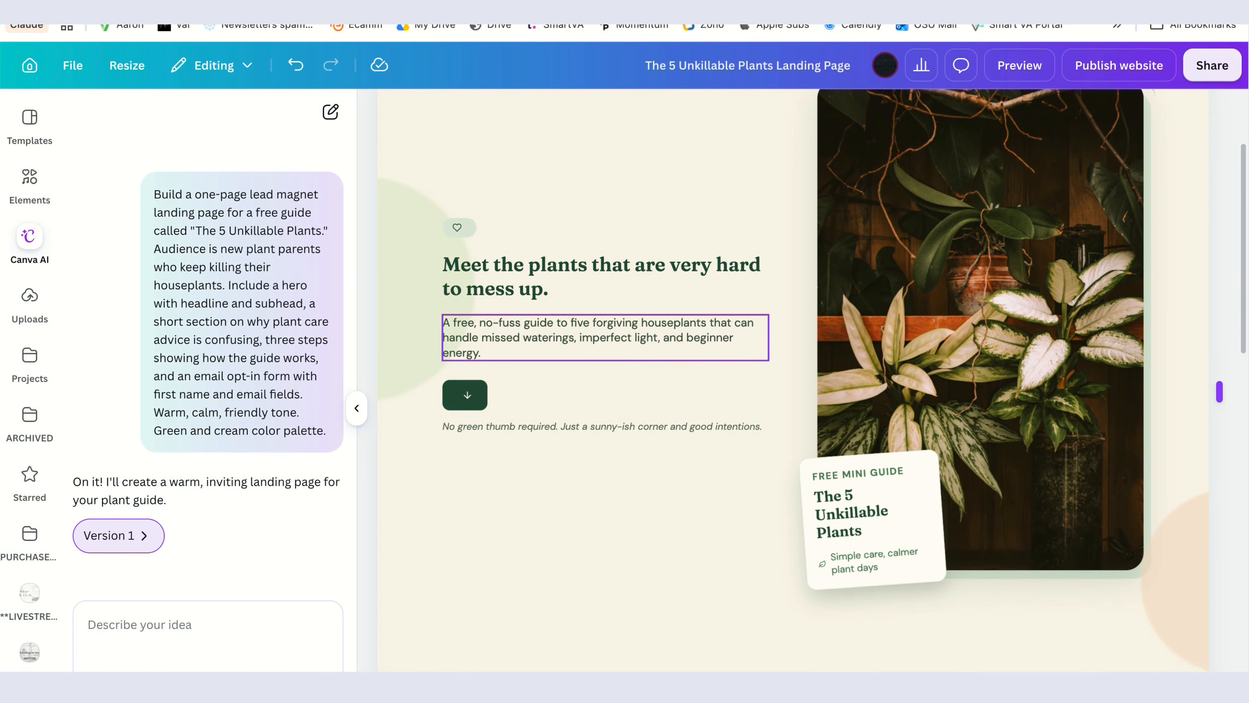
Step: Publish the landing page as a website and open the live site
click(1117, 69)
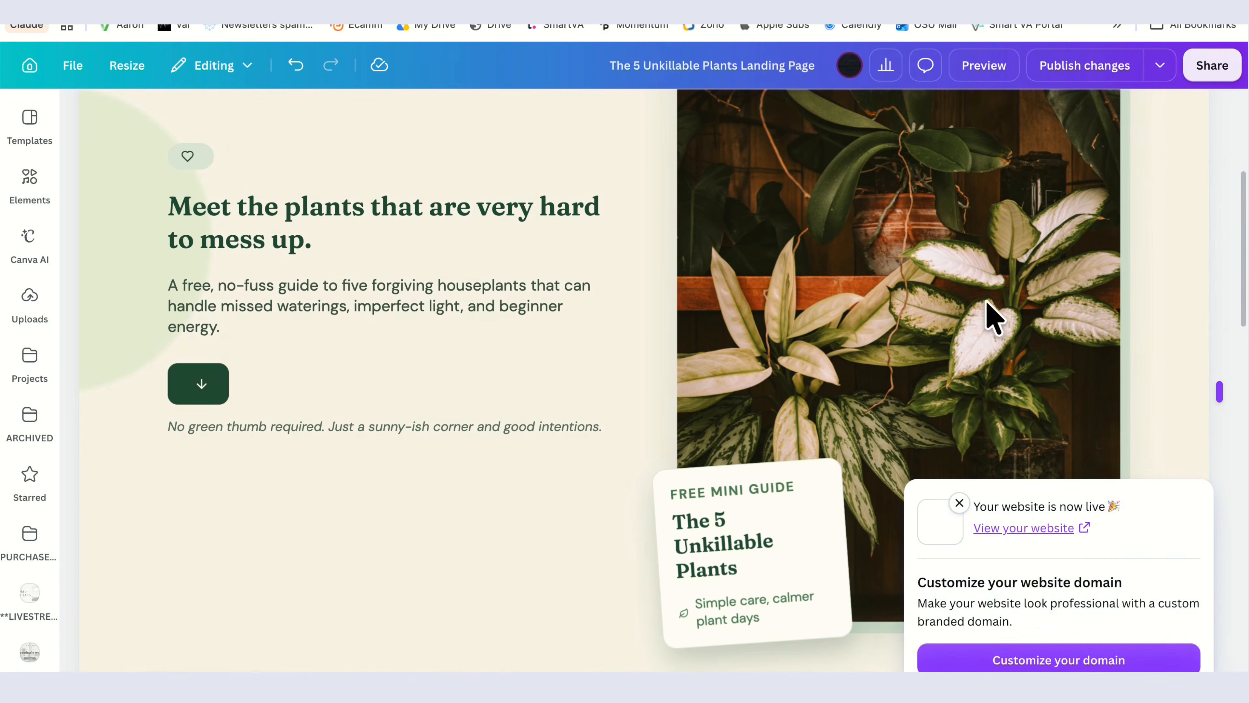
click(1019, 529)
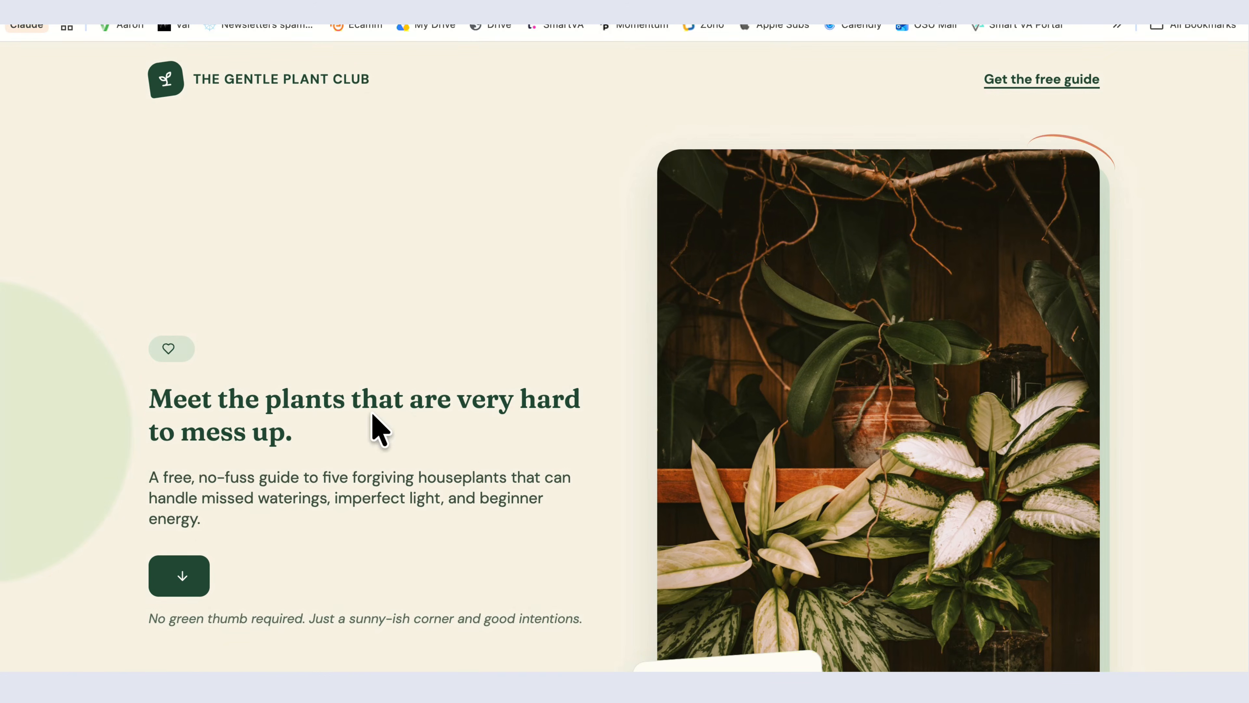
Step: Scroll the live site down to the First name and Email address sign-up form
scroll(456, 444, down, 4)
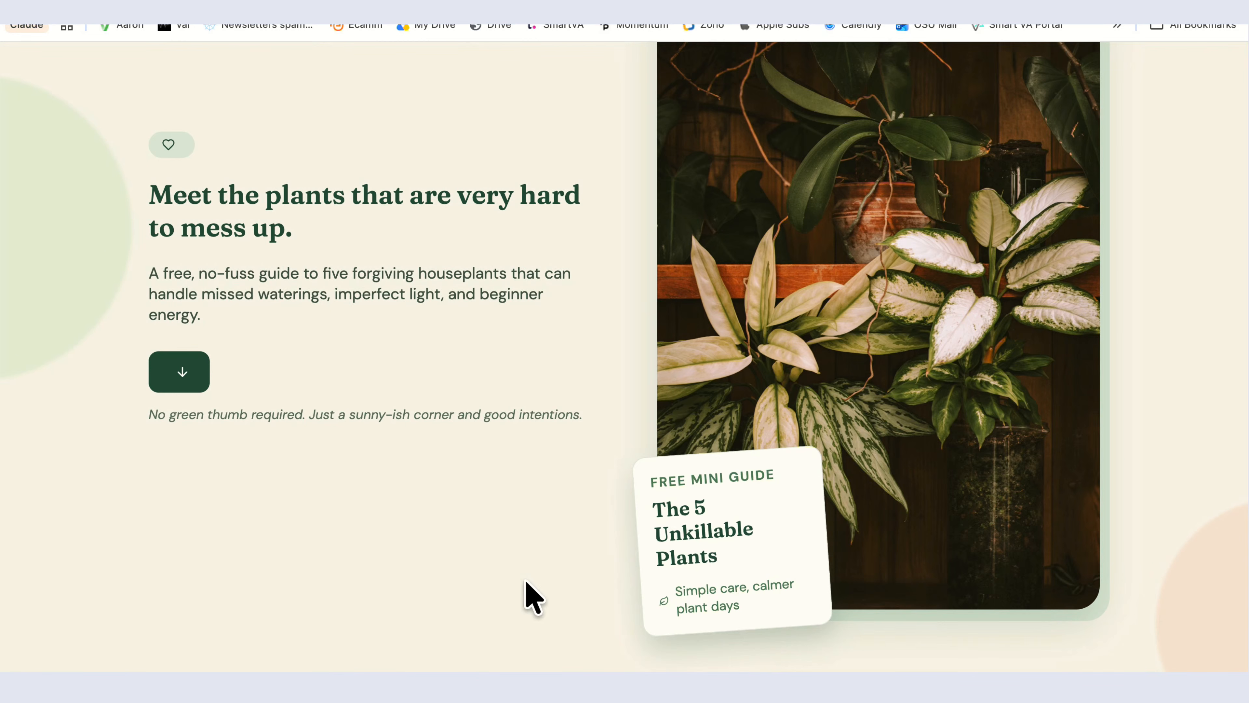
scroll(531, 598, down, 3)
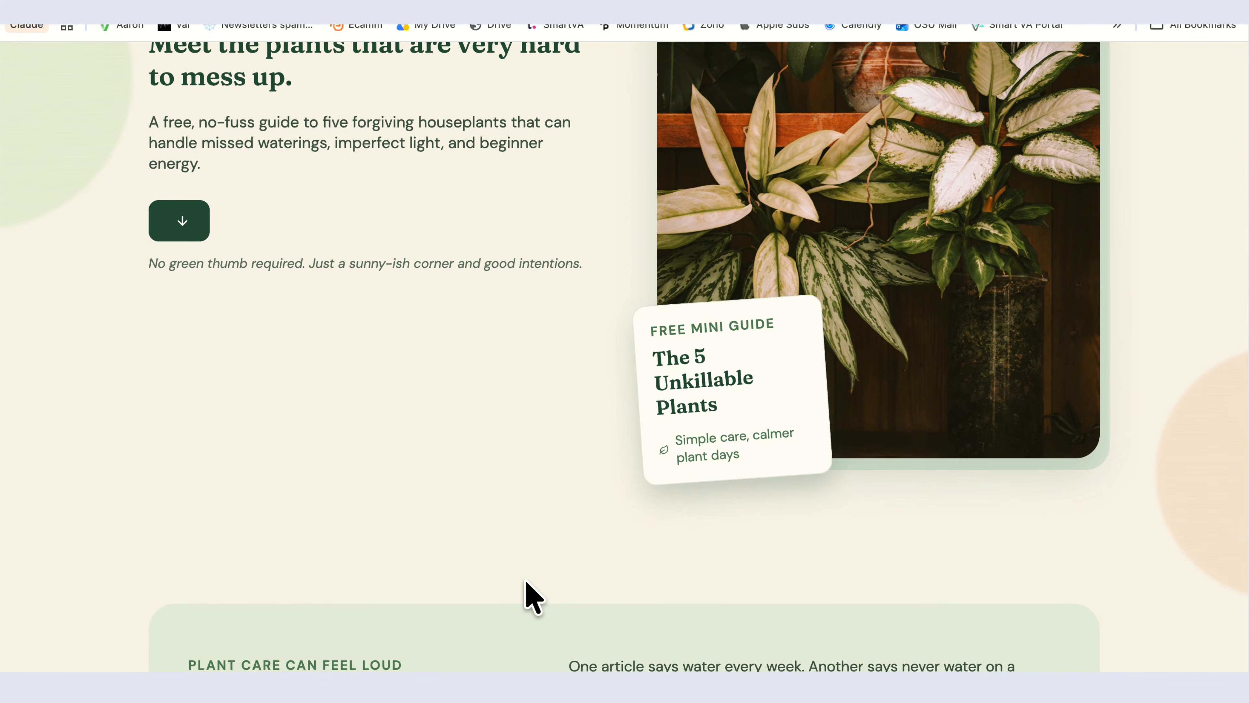
scroll(532, 586, up, 1)
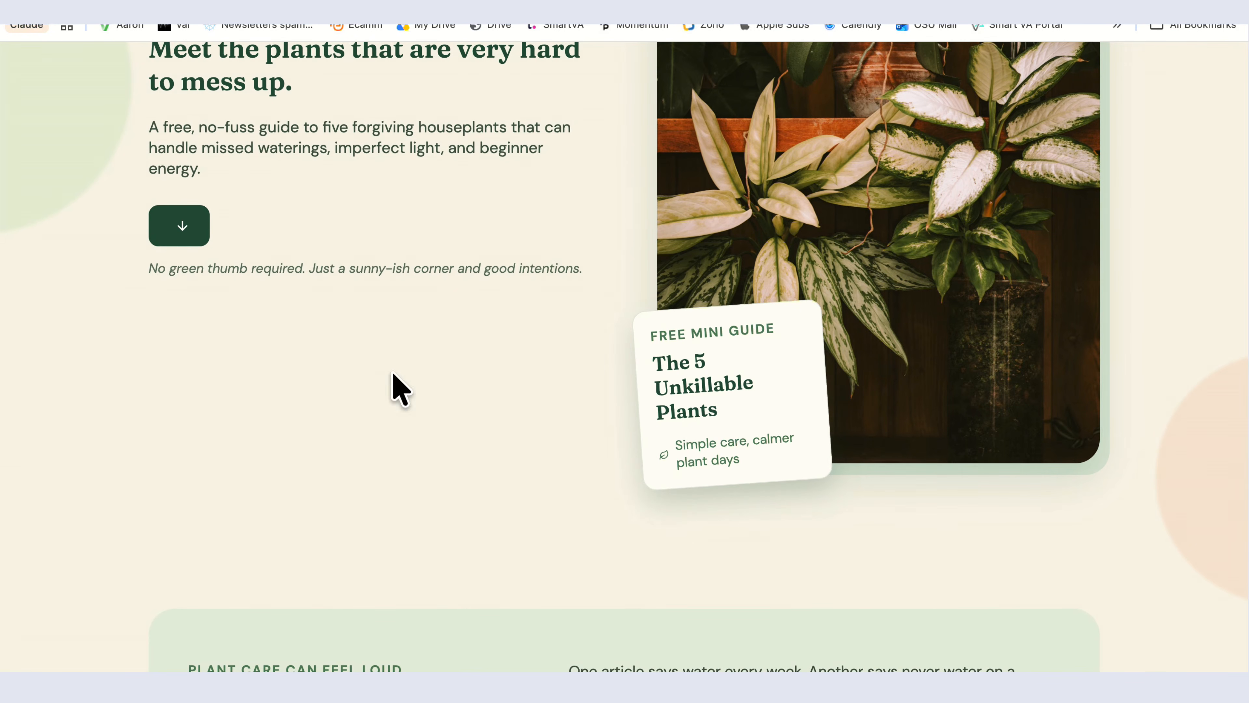
click(182, 230)
scroll(188, 246, up, 15)
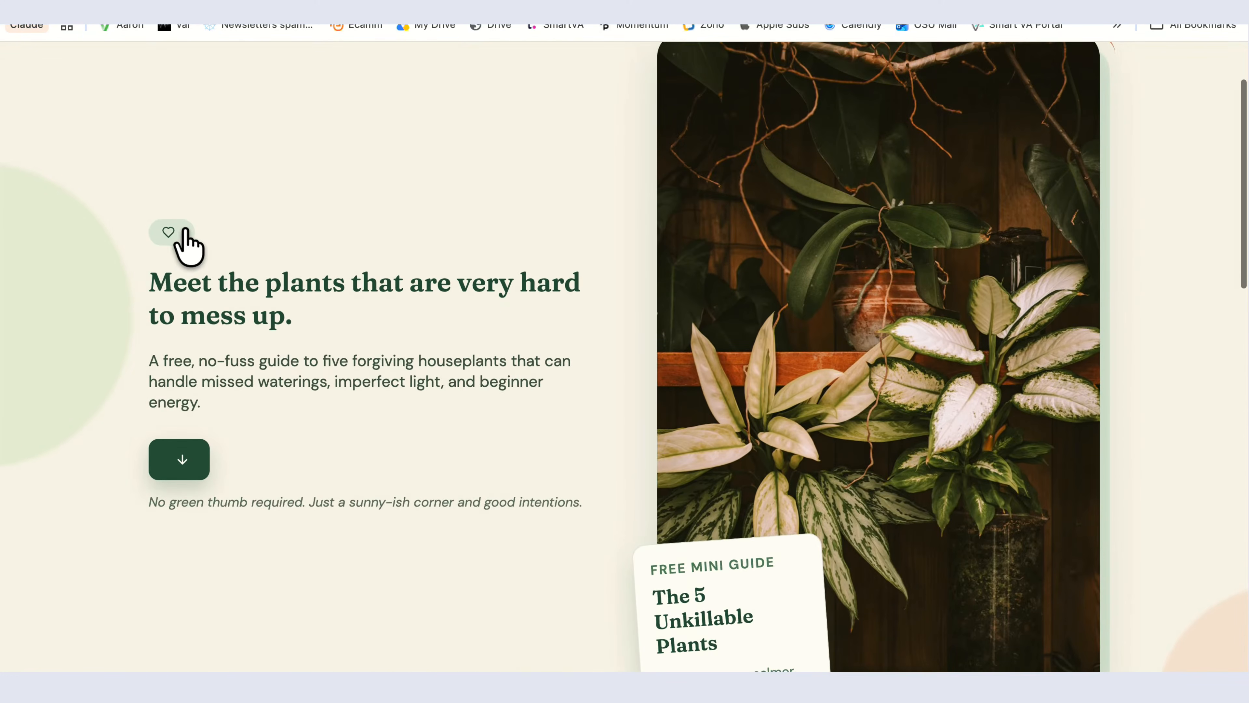
scroll(188, 246, down, 5)
scroll(185, 230, down, 4)
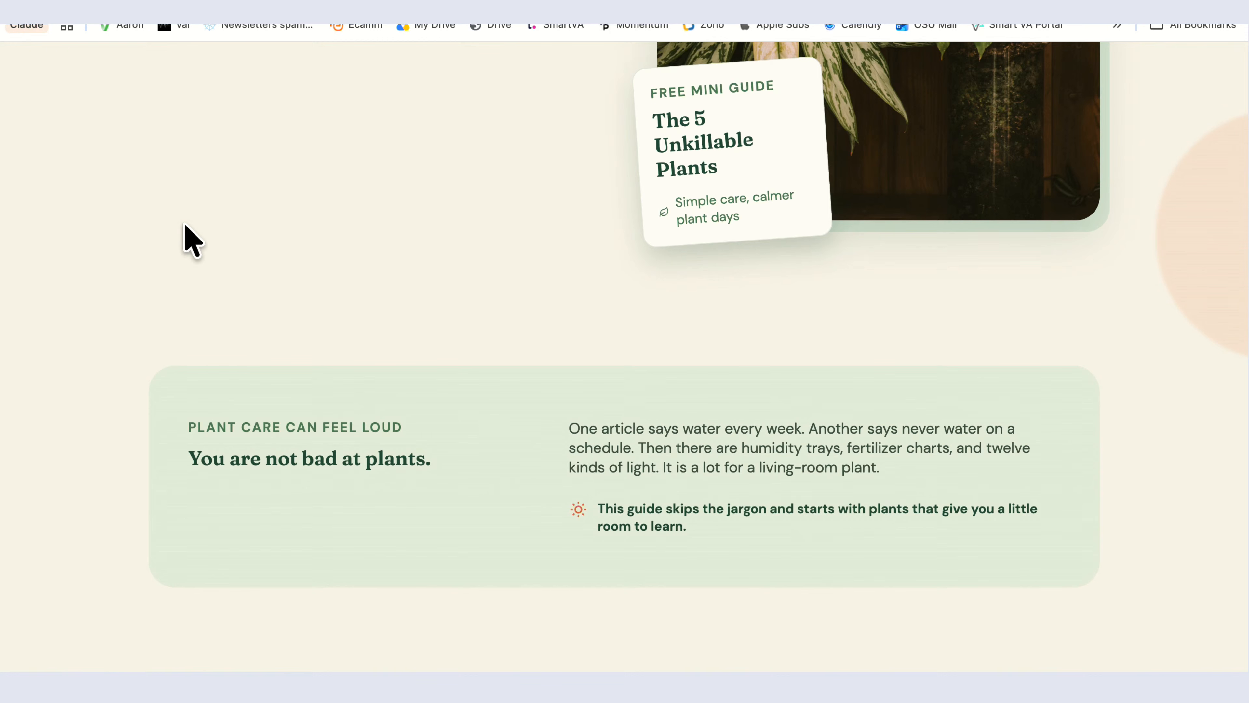
scroll(583, 477, down, 2)
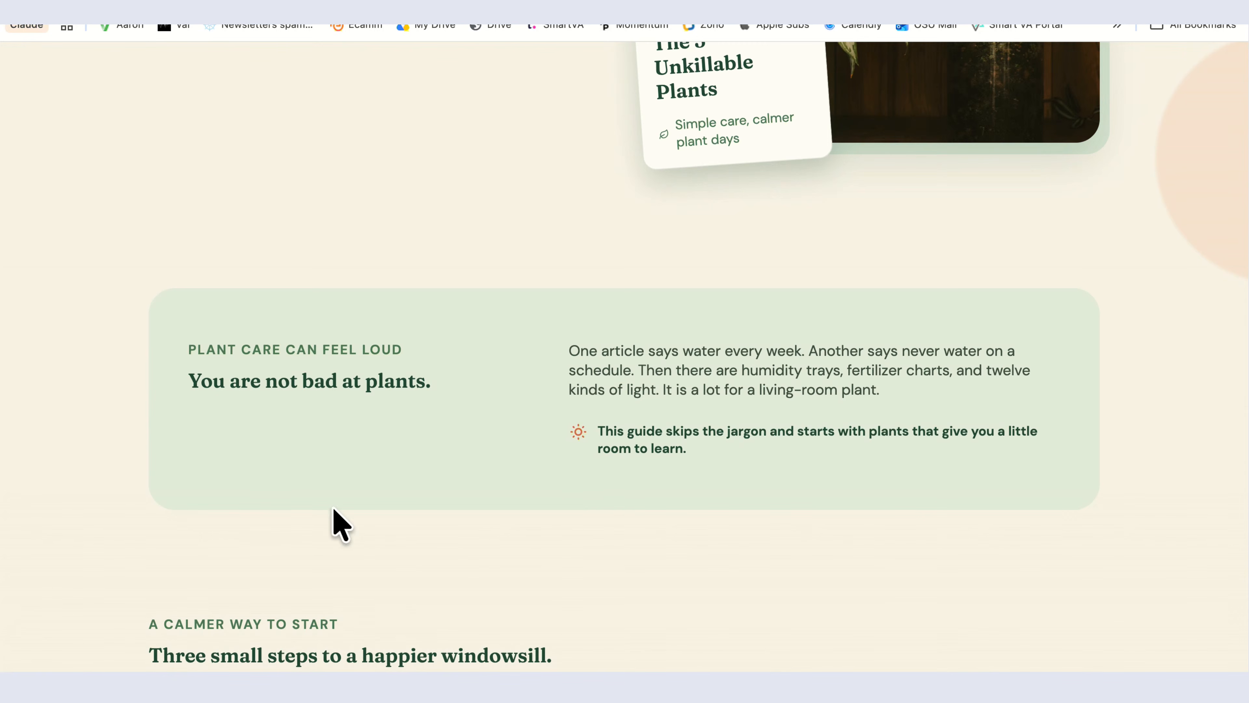
scroll(333, 510, down, 2)
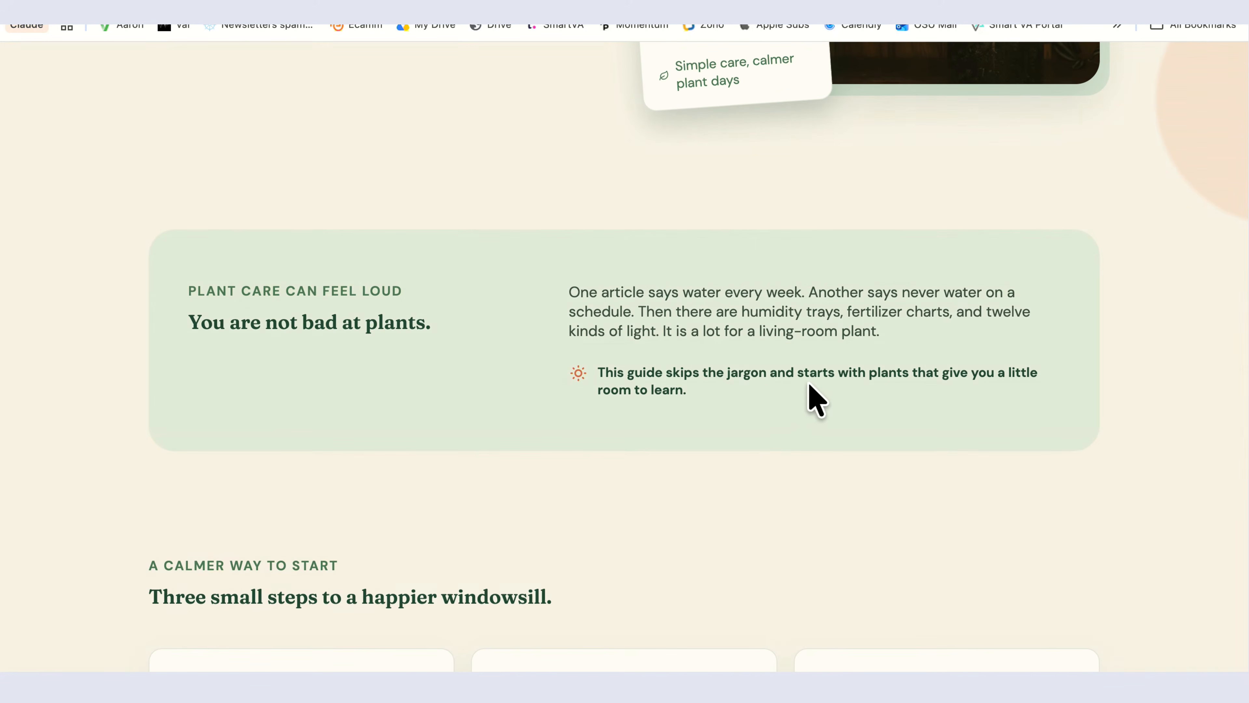
scroll(721, 473, down, 5)
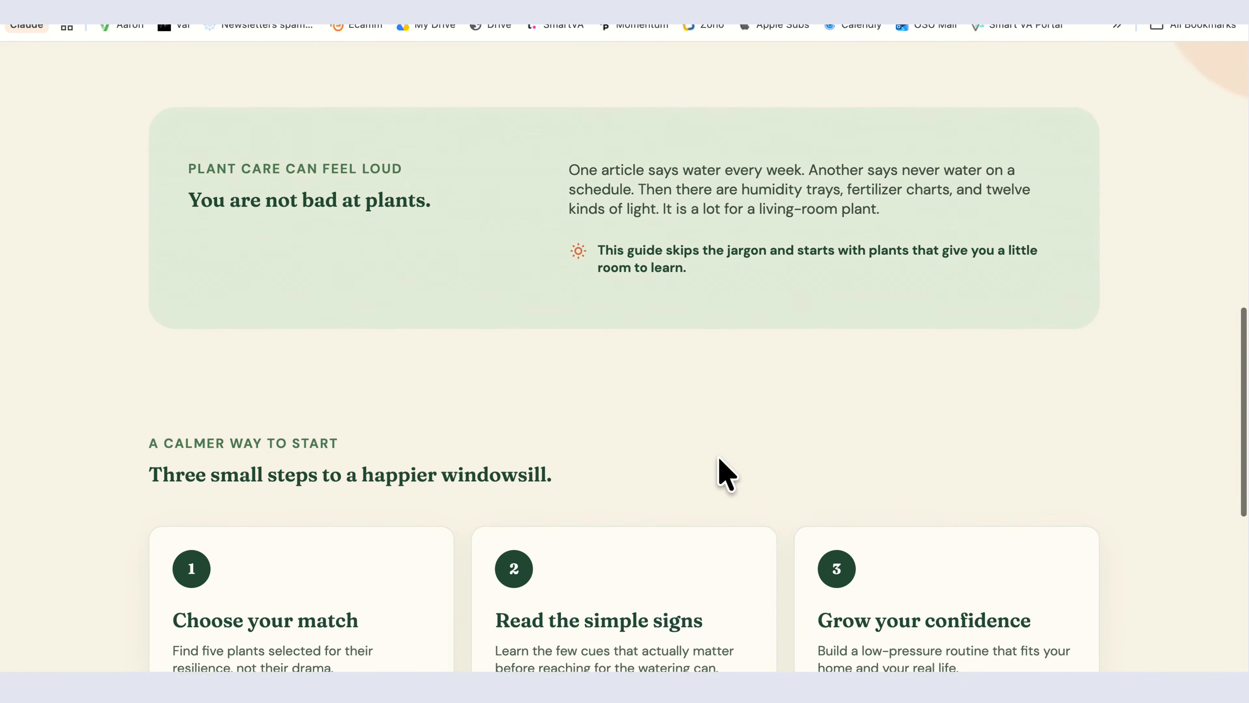
scroll(727, 475, down, 3)
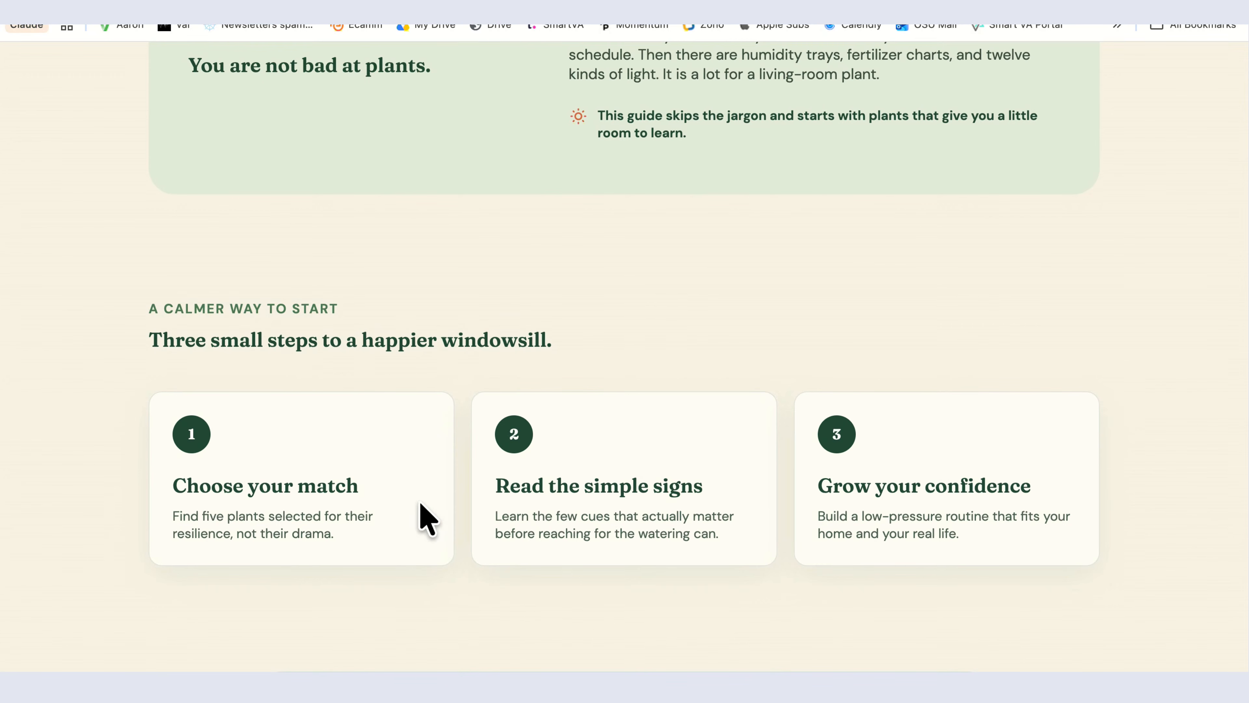
scroll(424, 536, down, 4)
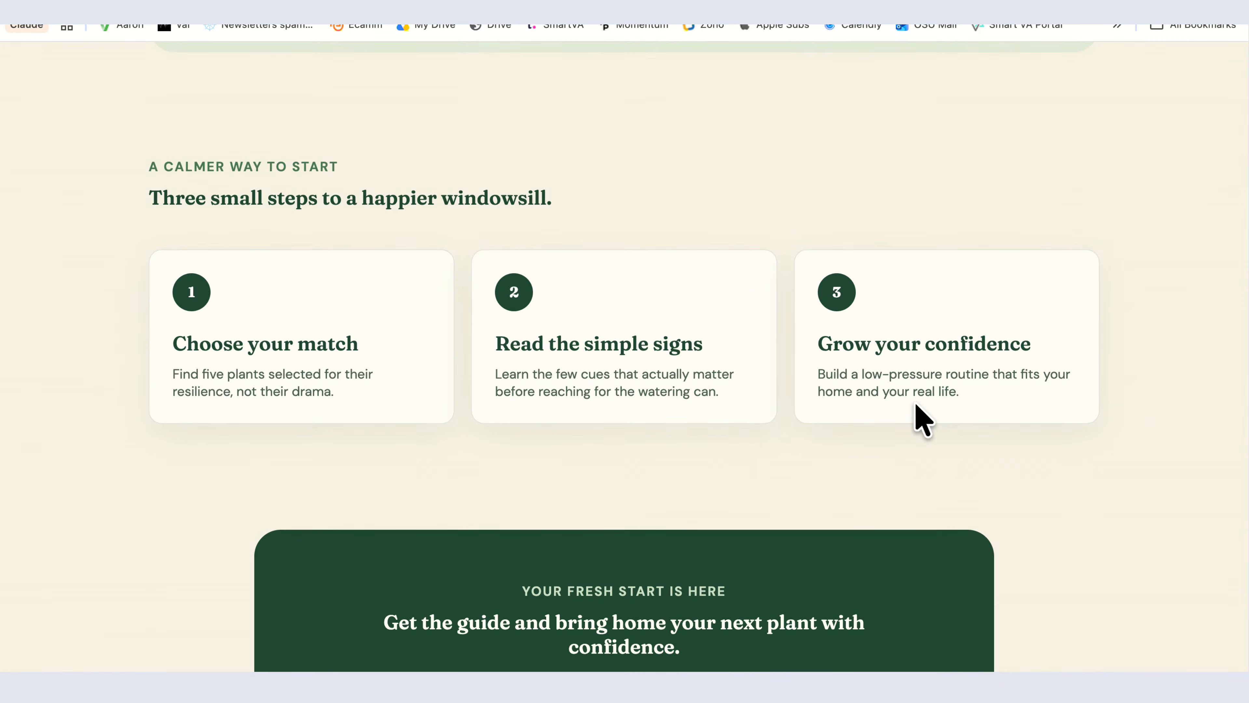
scroll(573, 460, down, 5)
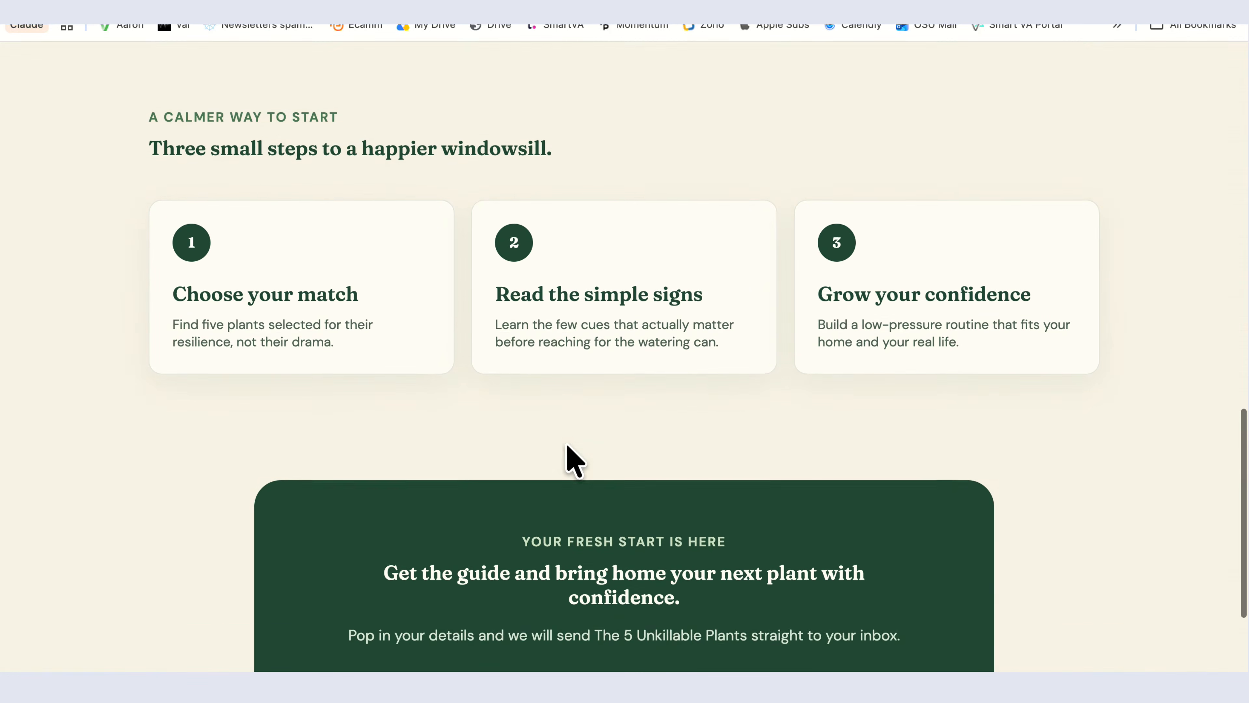
scroll(567, 444, down, 2)
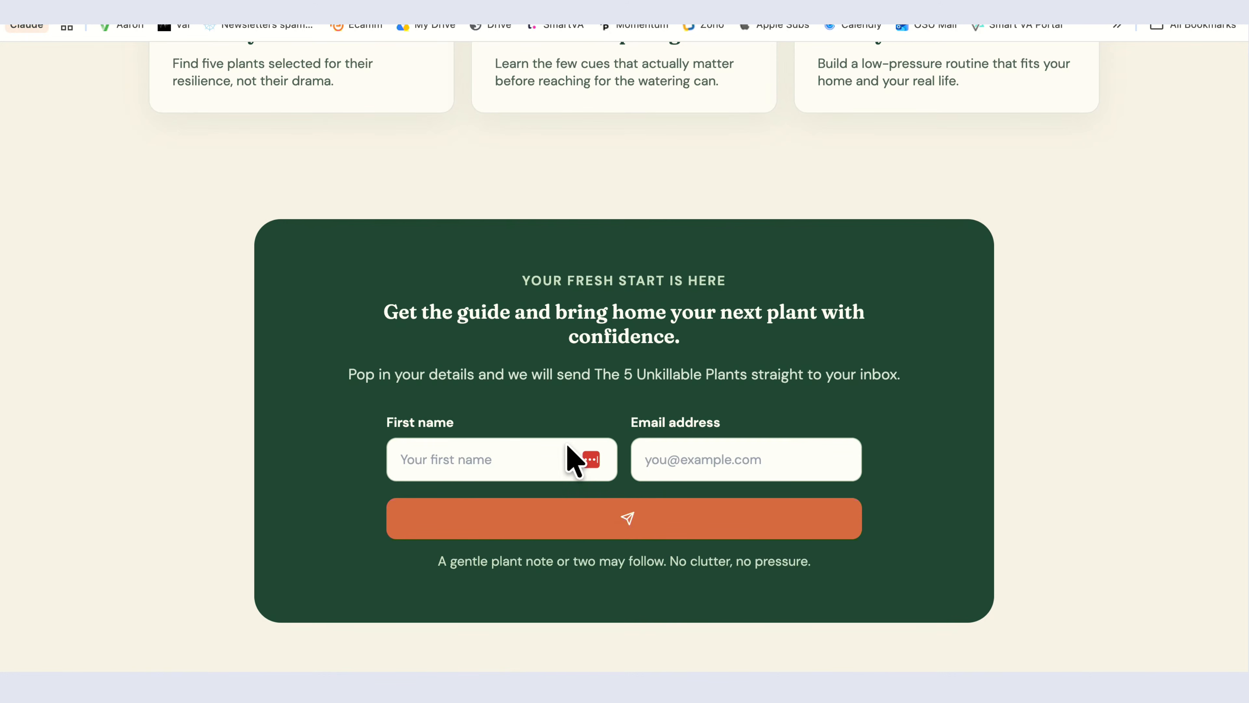
Step: Fill in a test first name and email address in the sign-up form
click(402, 459)
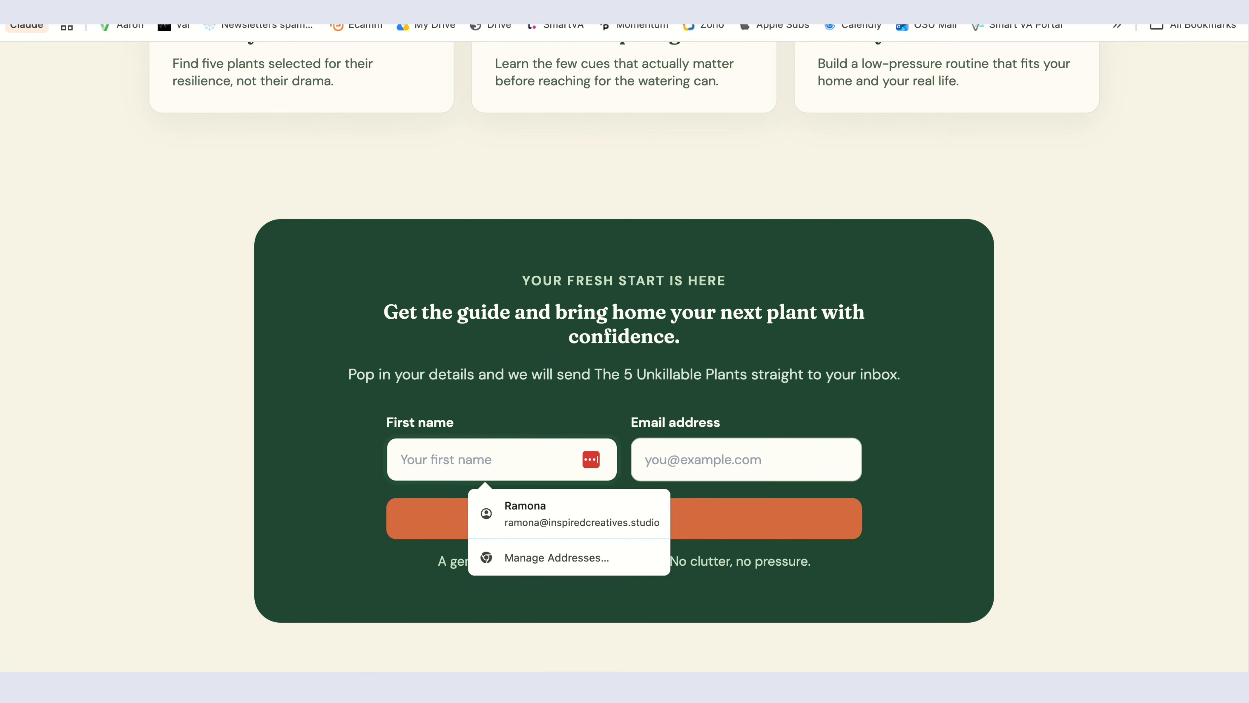
text(Jw)
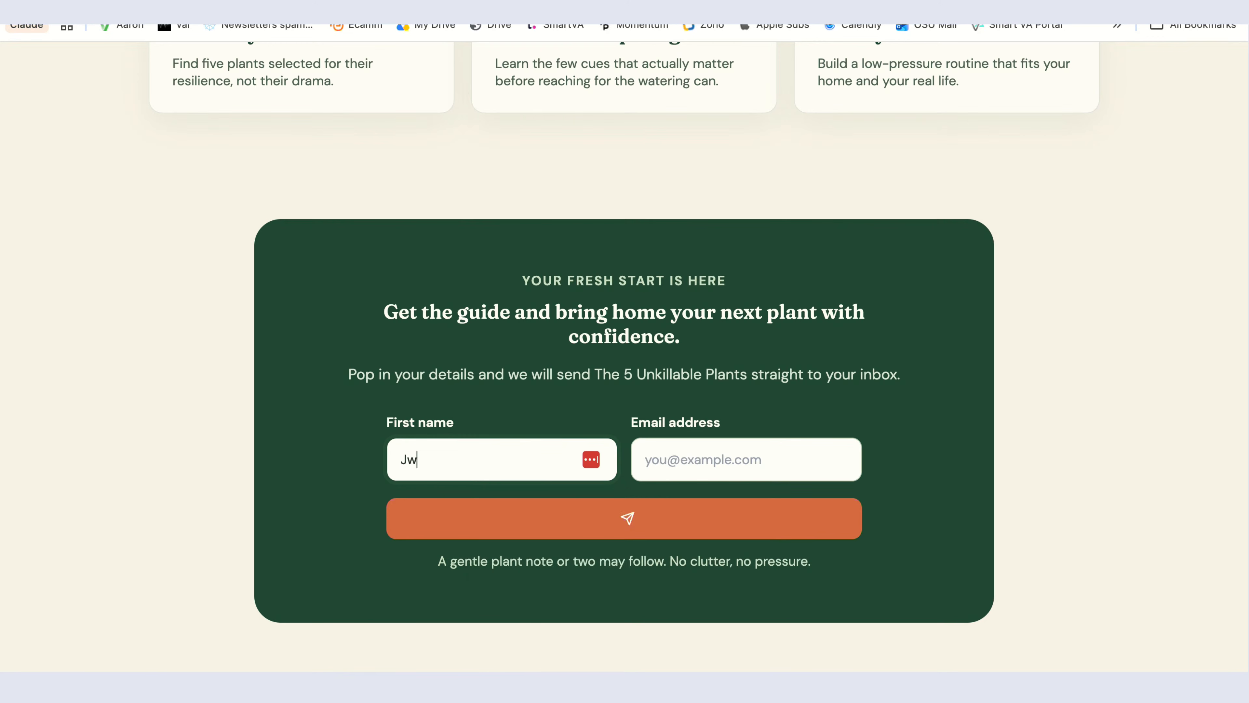
key(BackSpace)
text(we)
key(BackSpace)
key(BackSpace)
text(erry)
click(713, 459)
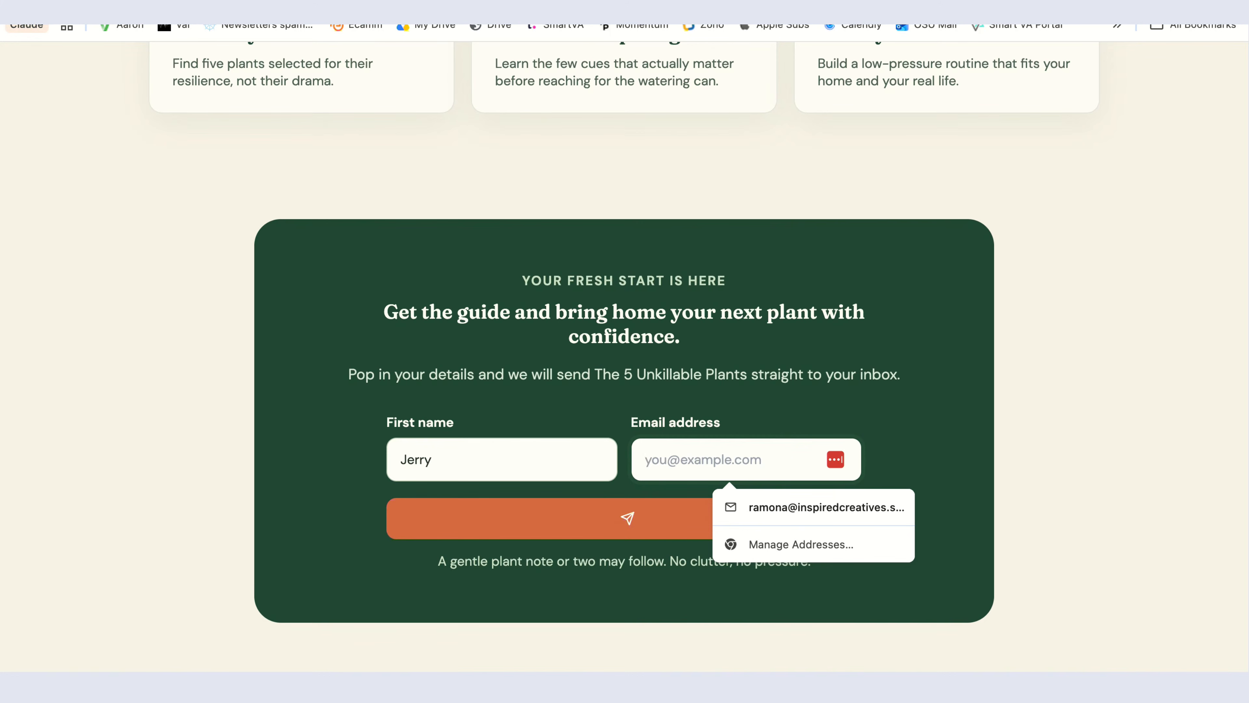
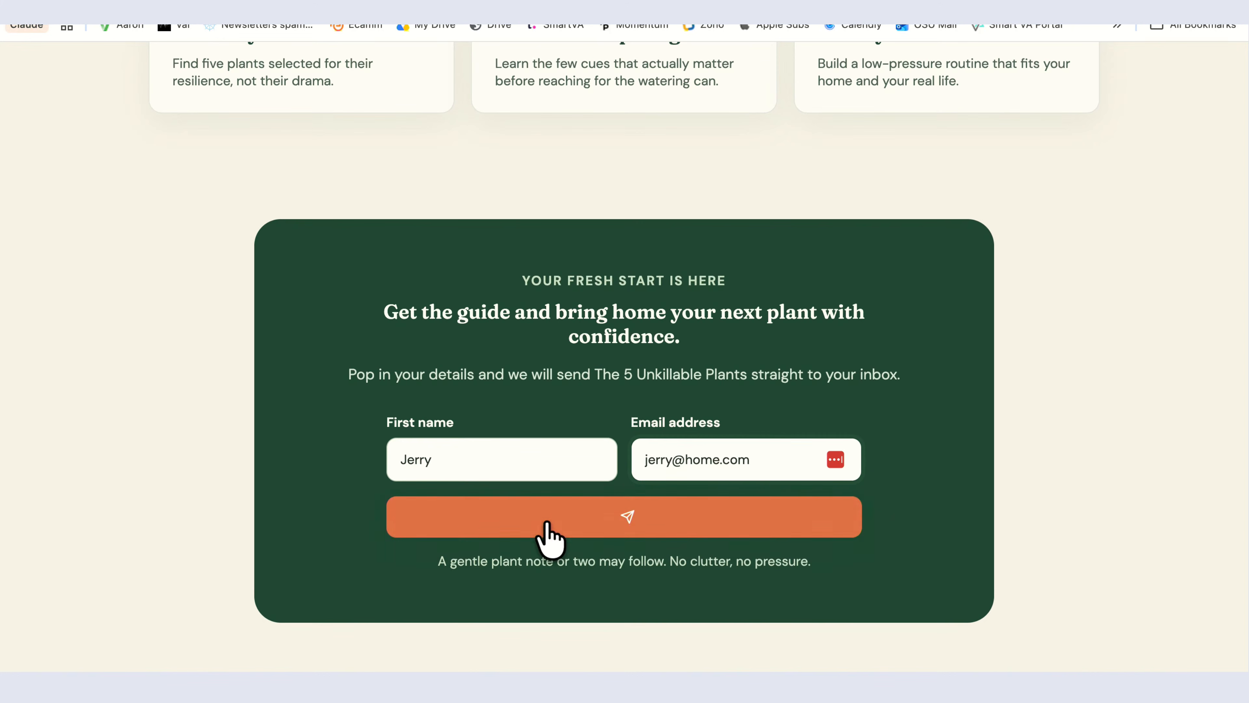
Step: Submit the sign-up, get the 'You are on the list!' confirmation, and return to the form
click(550, 536)
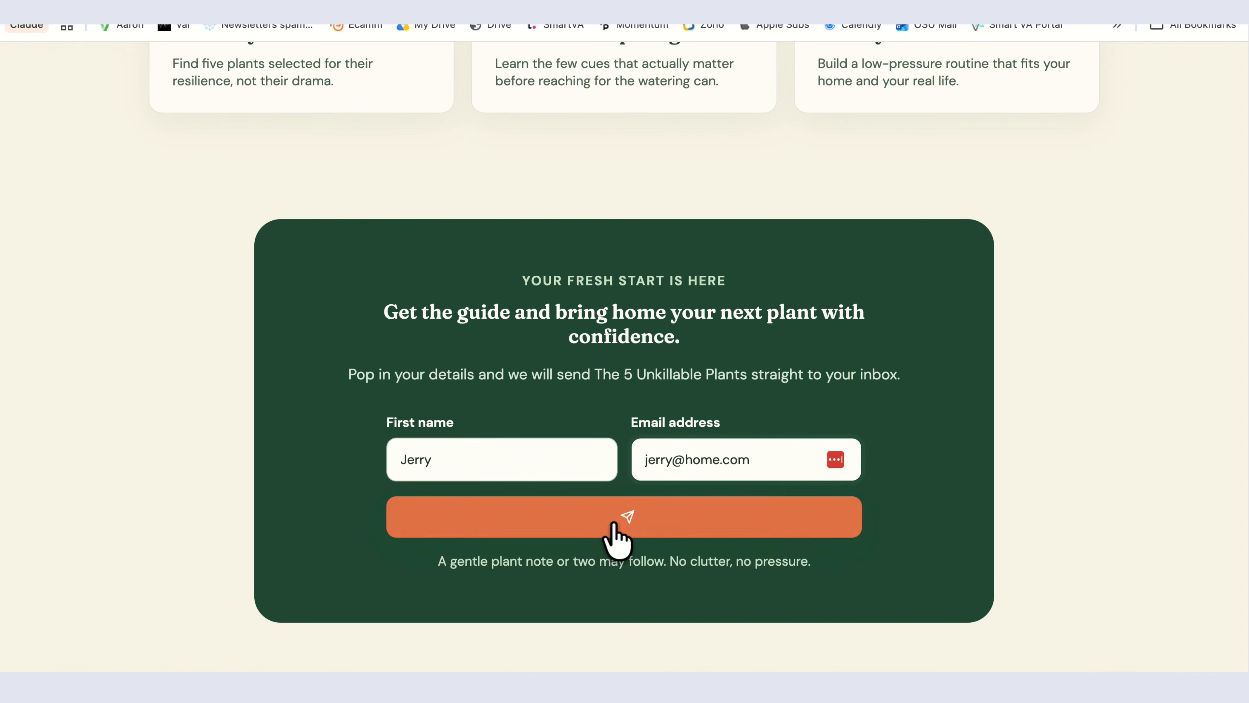
click(629, 515)
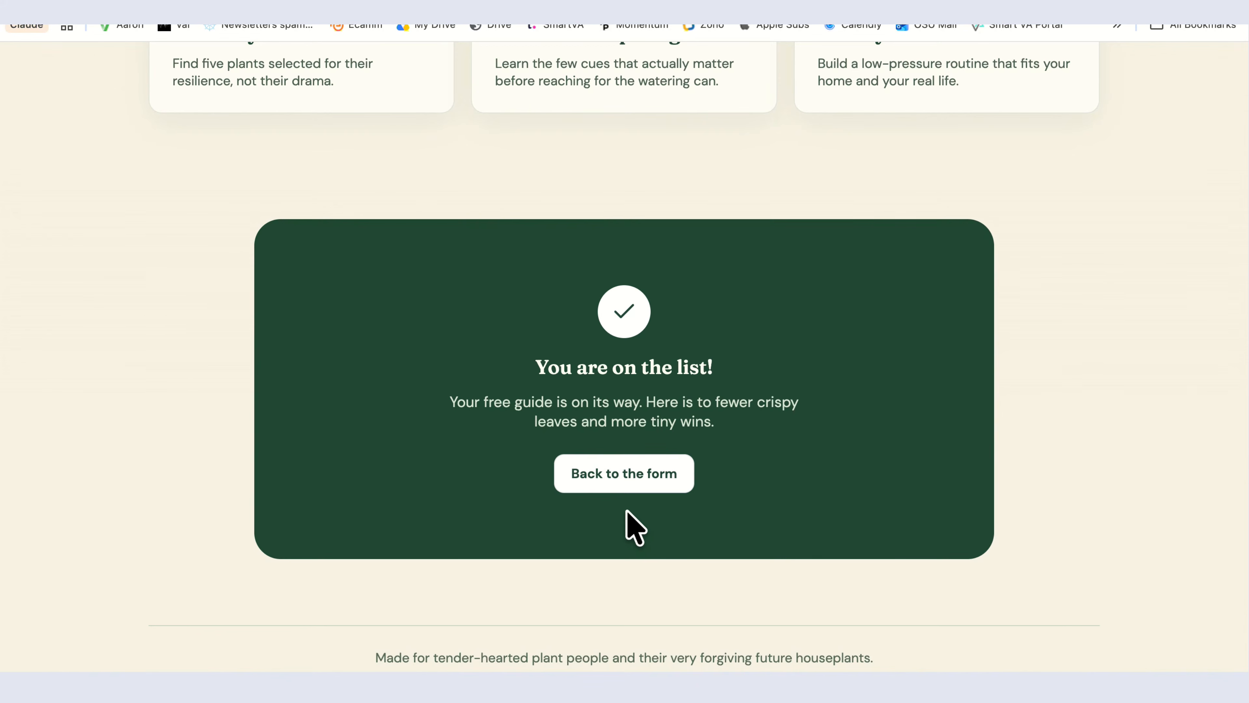
click(631, 473)
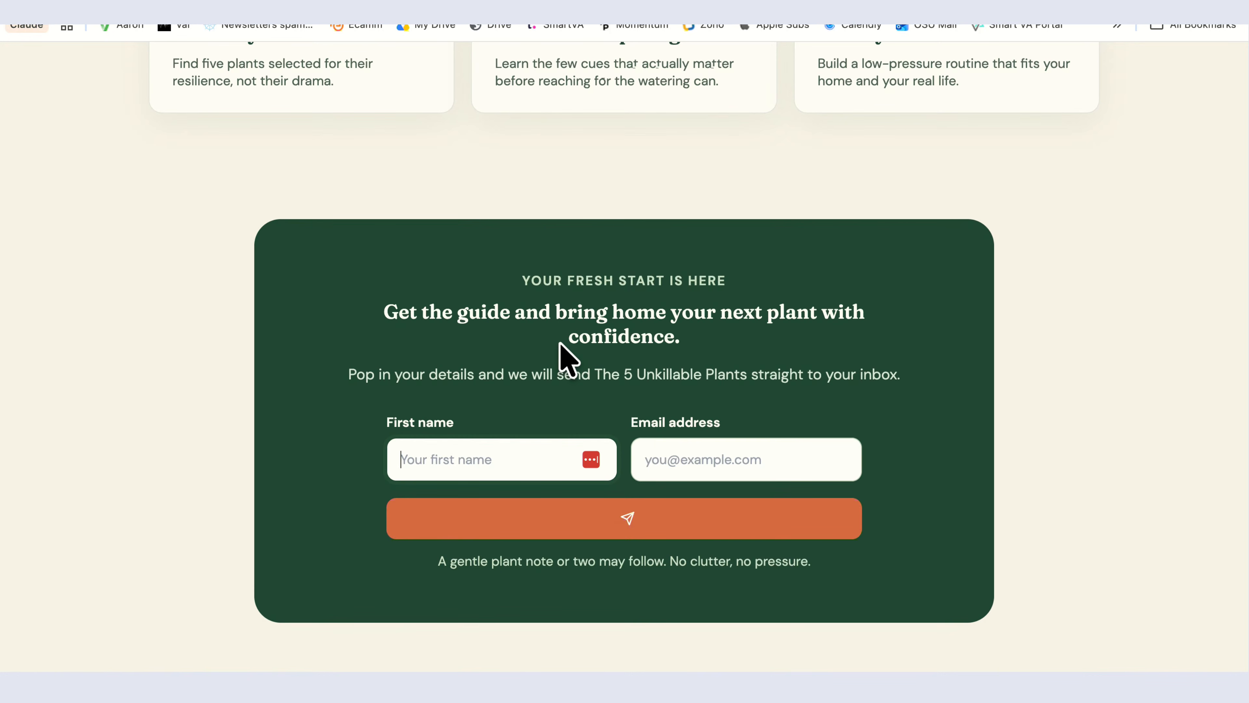
Step: Go back to the Canva editor tab for the landing page
scroll(568, 357, up, 10)
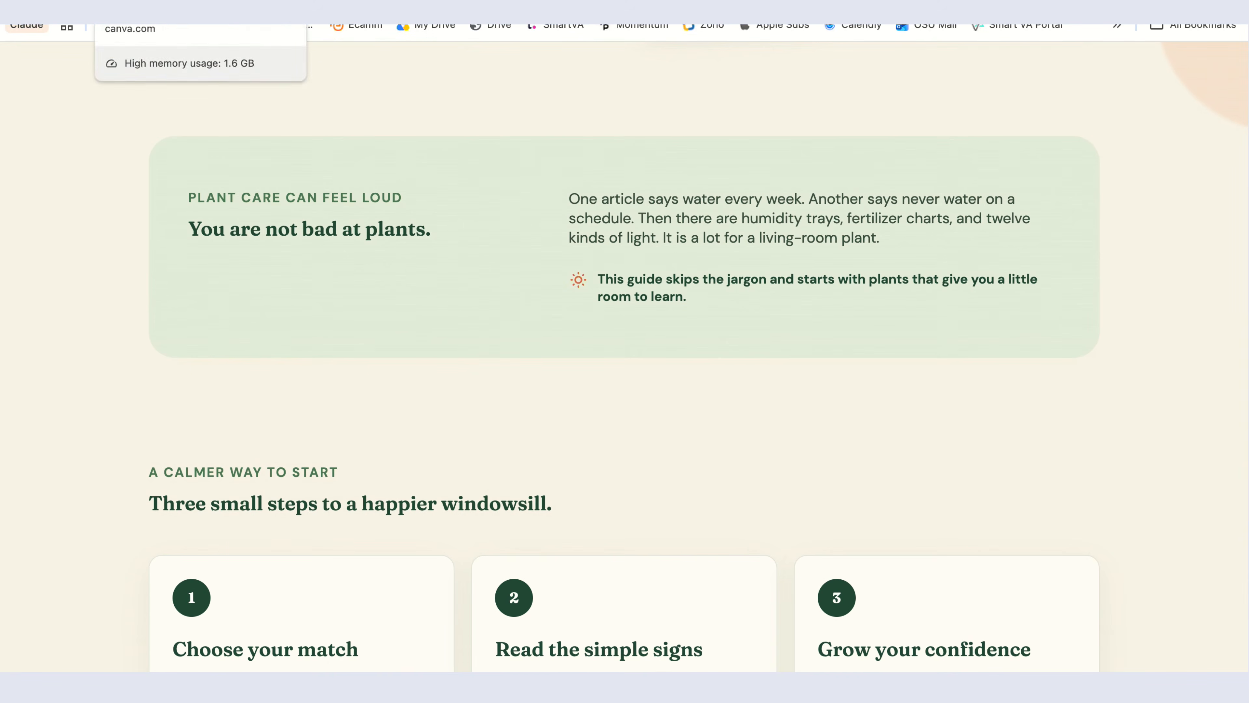
click(148, 15)
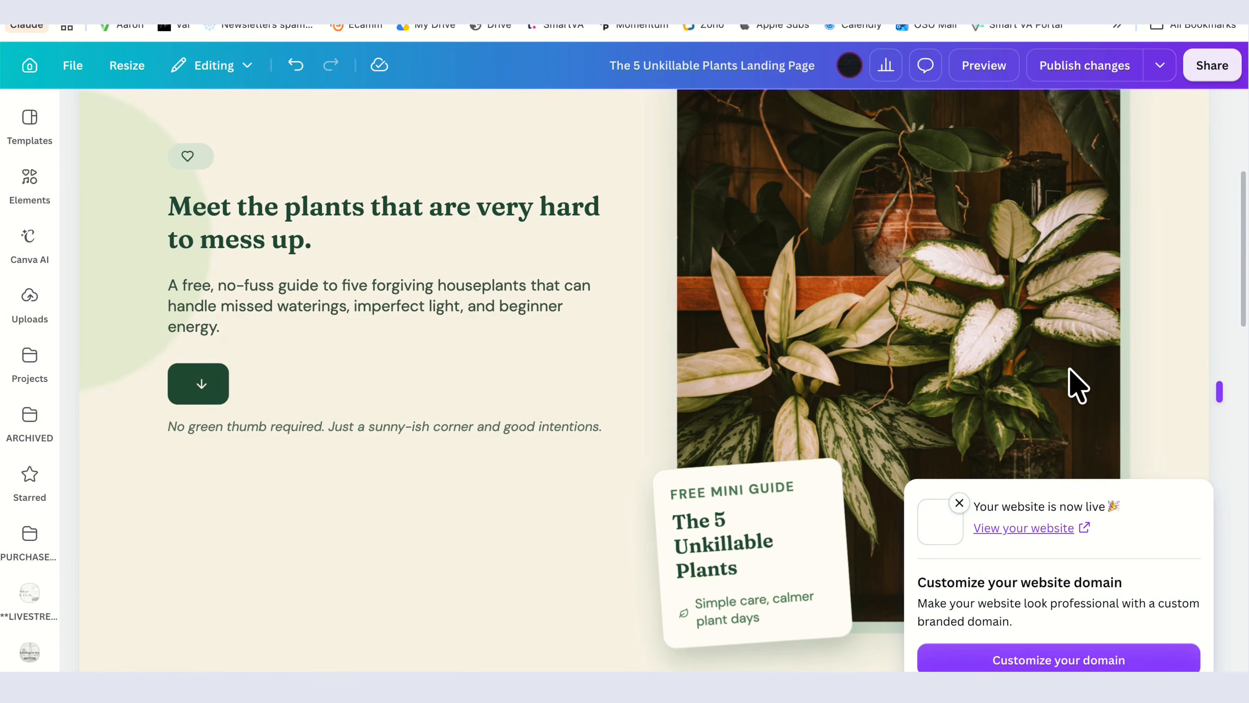
Step: Dismiss the website-is-live notice and put the landing page into editing mode
click(1154, 342)
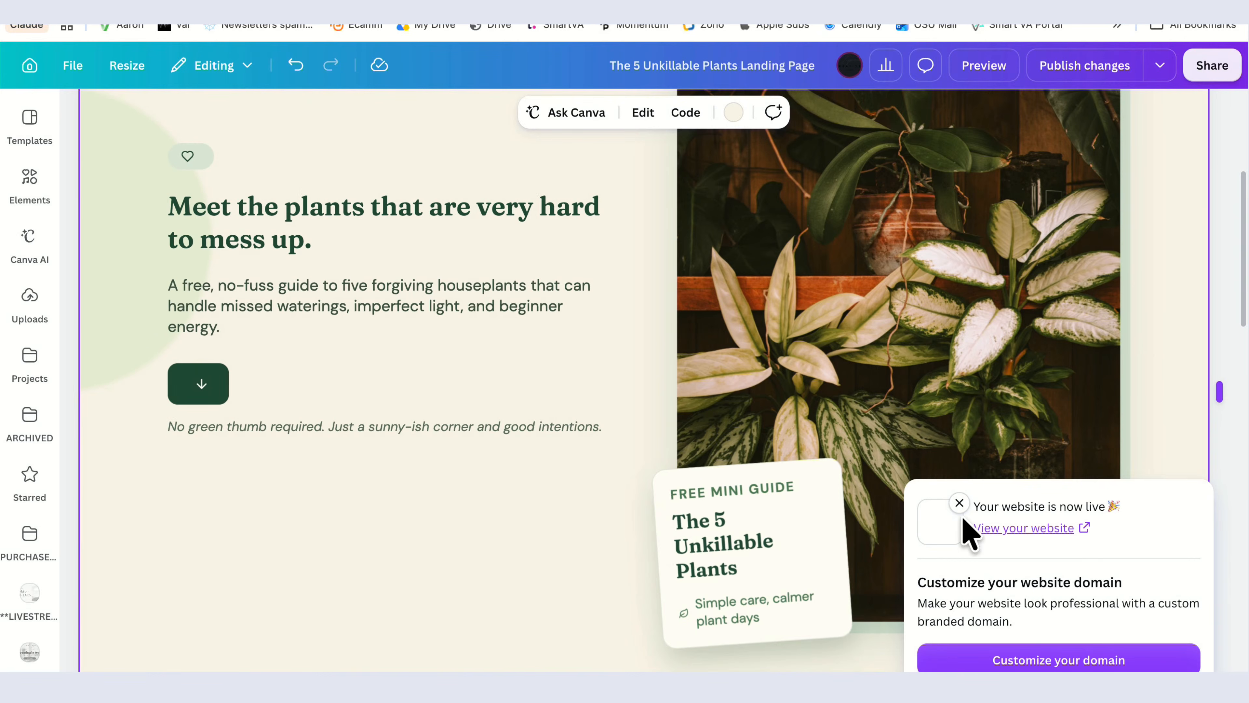
click(959, 503)
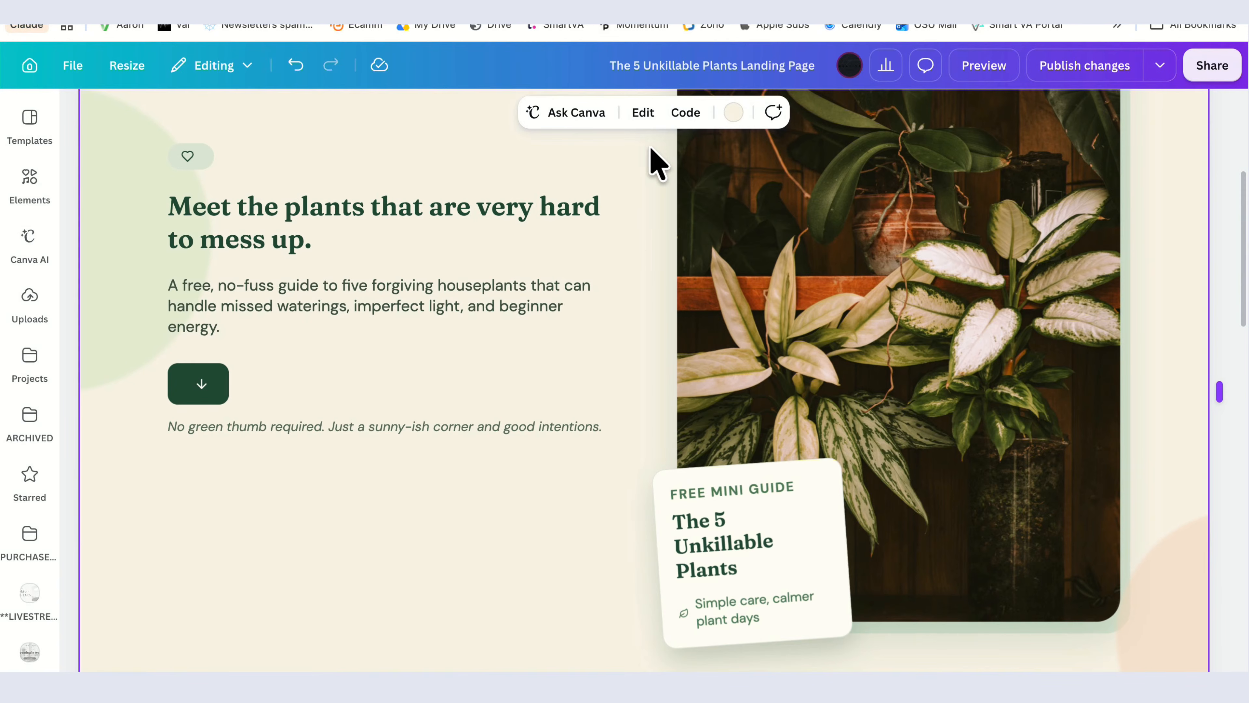
click(641, 117)
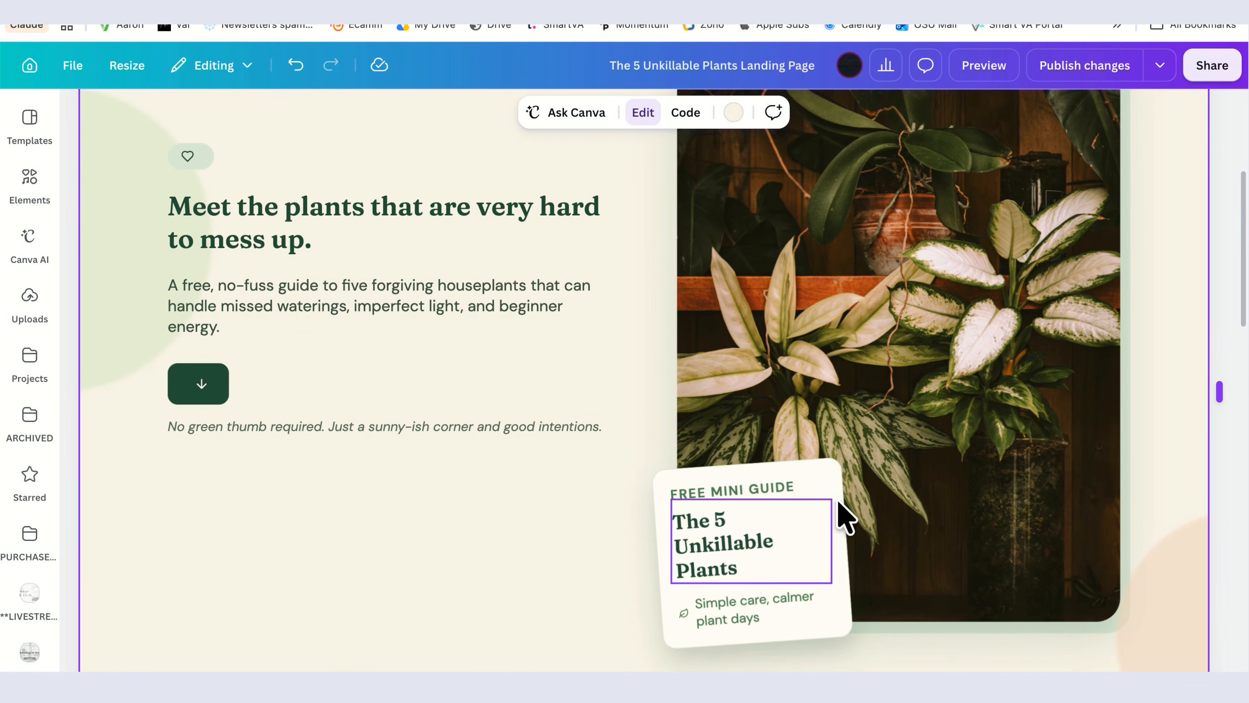
Step: Review the plant-care and step-card sections, then return to the hero
scroll(984, 391, down, 5)
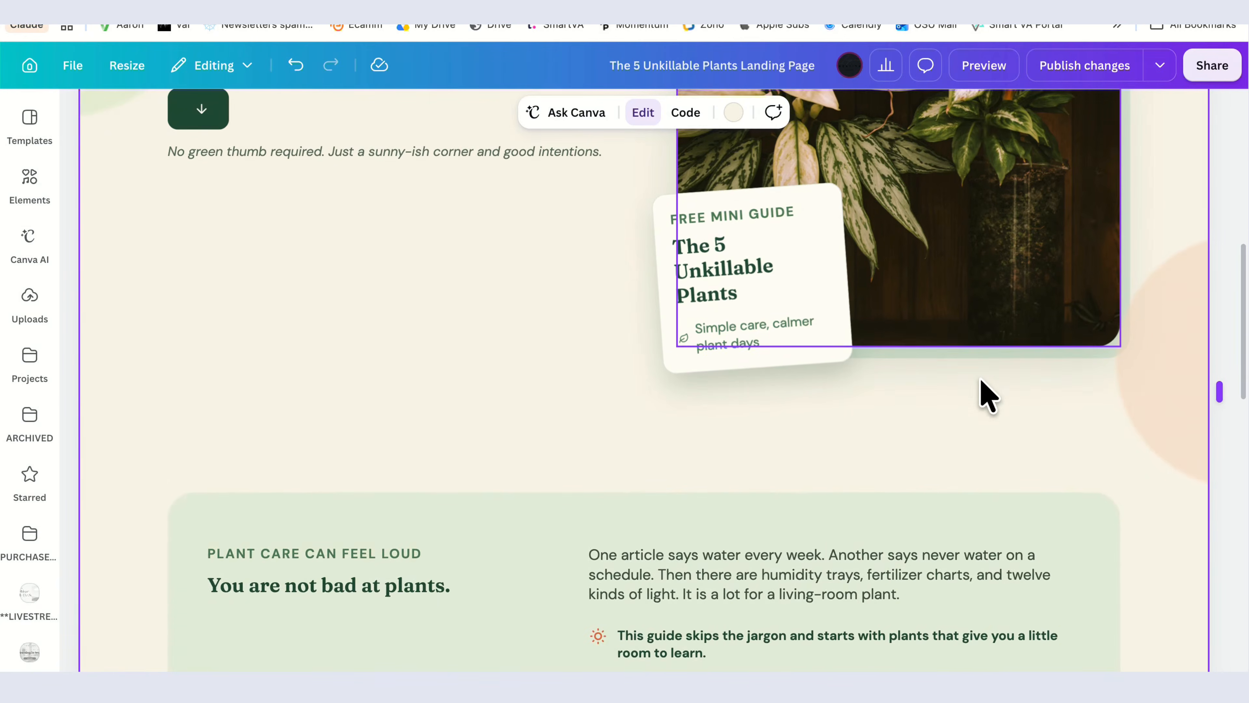
scroll(986, 393, down, 8)
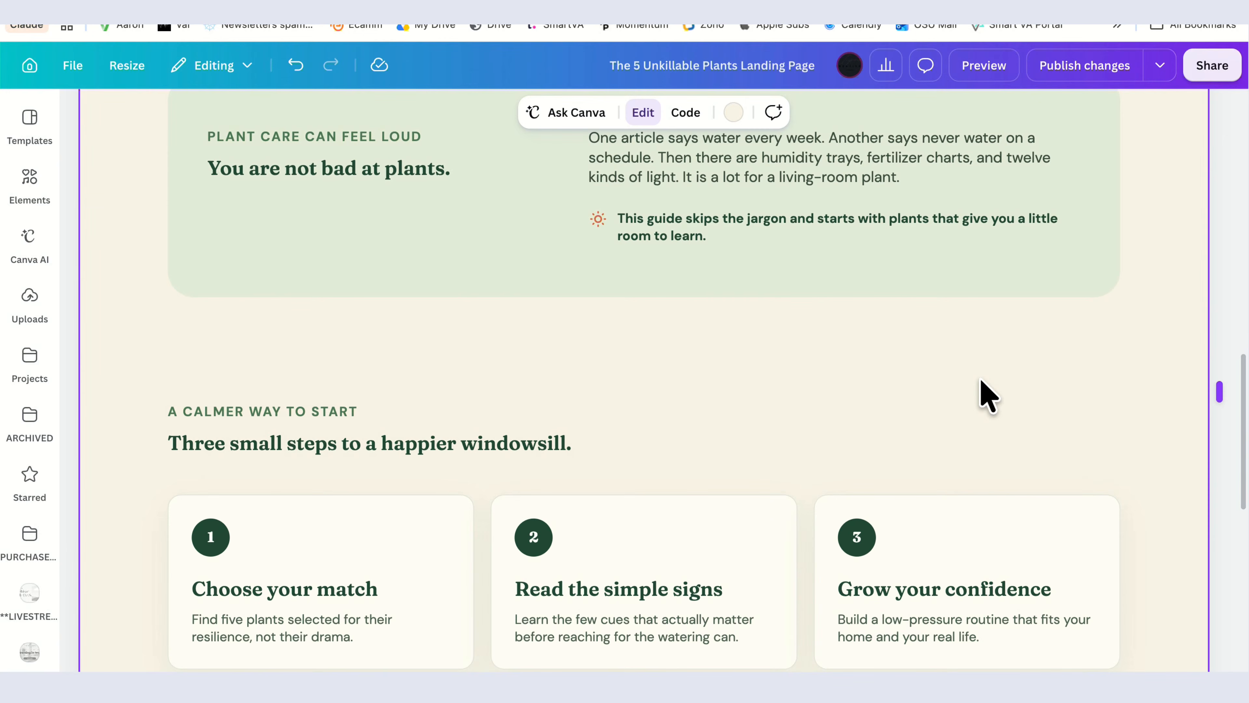
scroll(986, 394, down, 2)
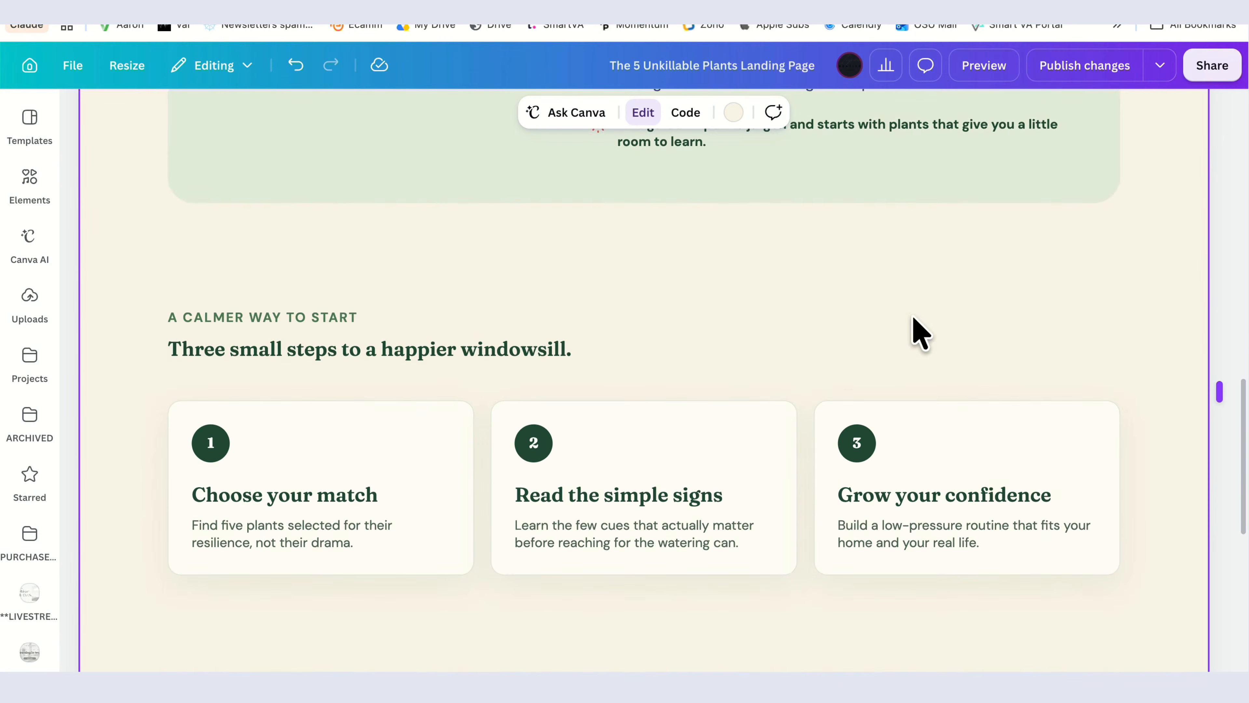
scroll(877, 269, down, 9)
scroll(877, 270, up, 20)
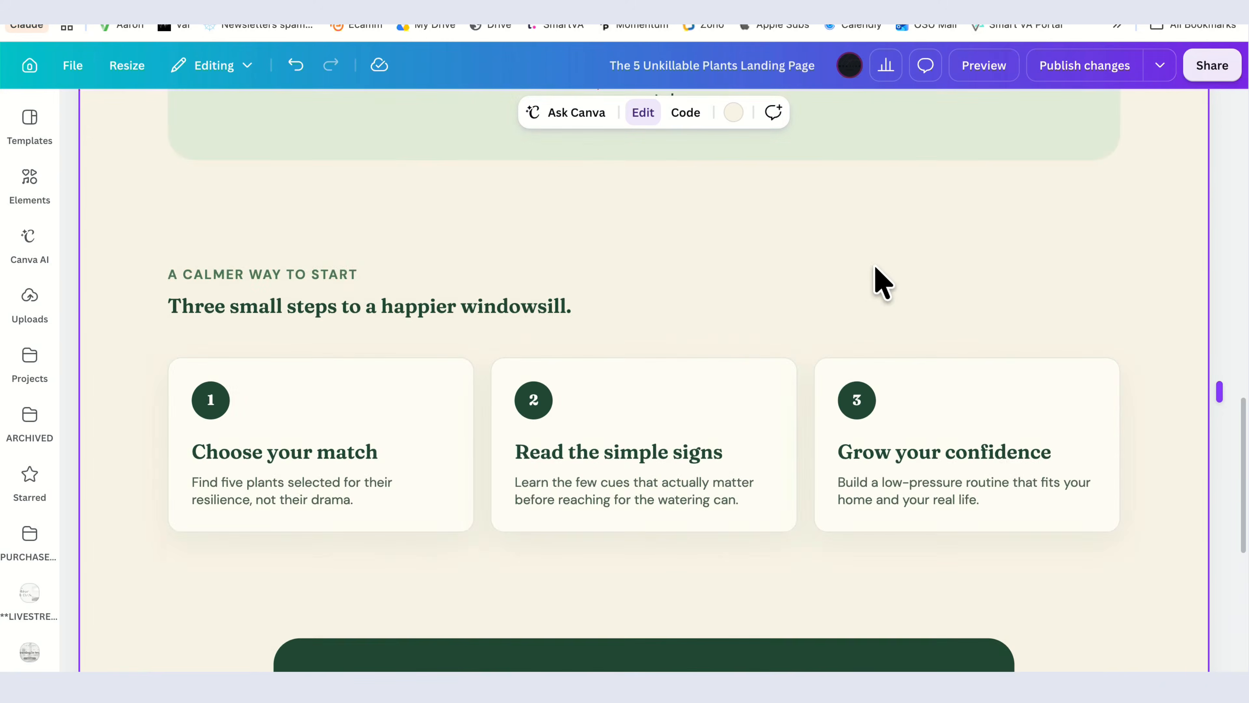
scroll(878, 281, up, 2)
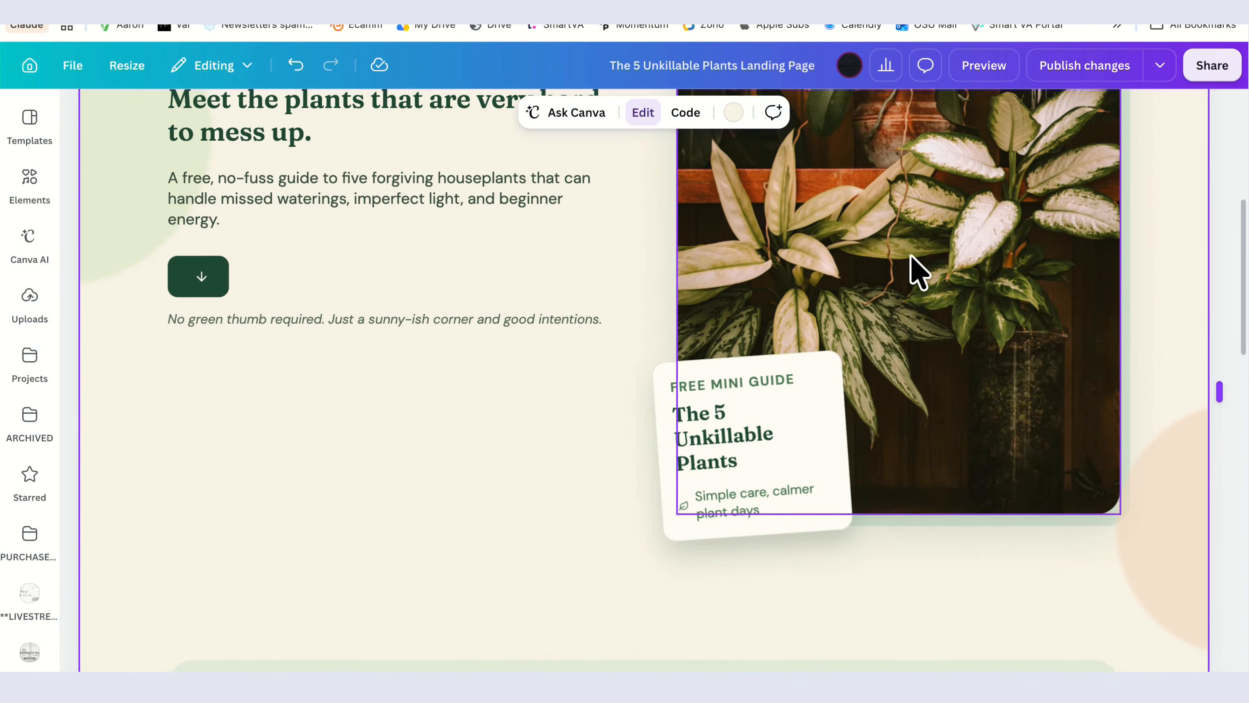
scroll(915, 270, up, 3)
scroll(915, 271, up, 4)
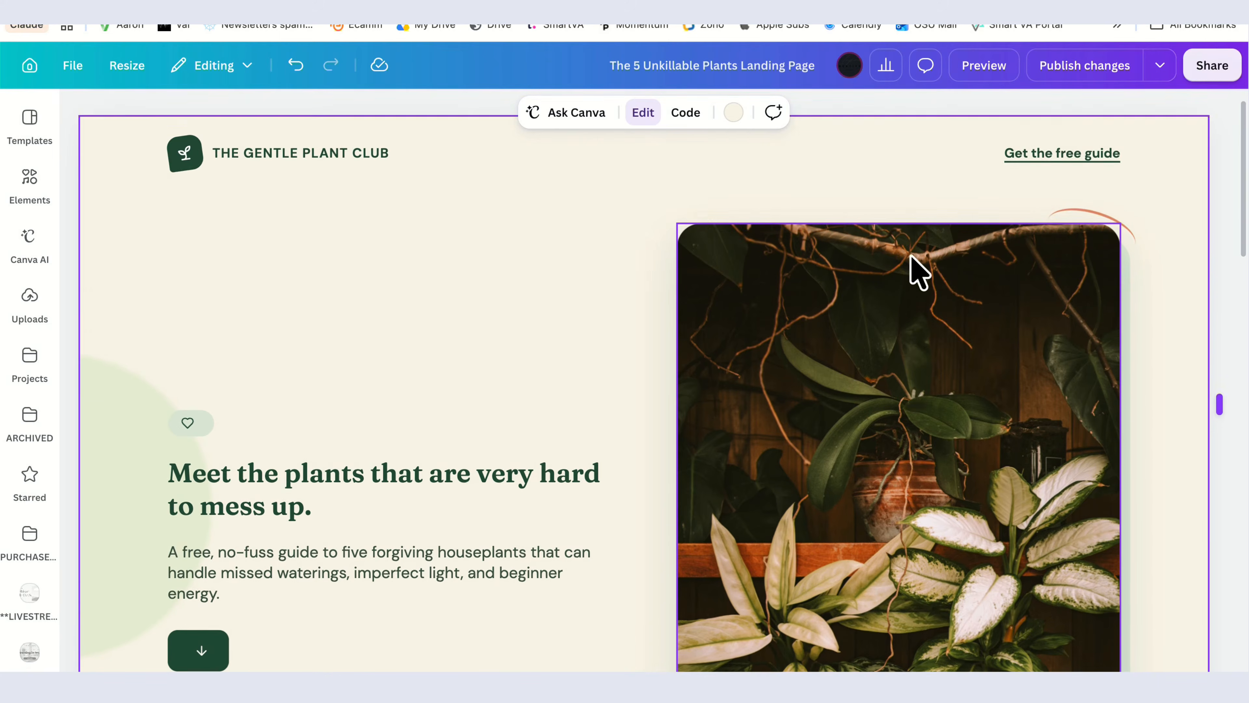
scroll(917, 270, down, 3)
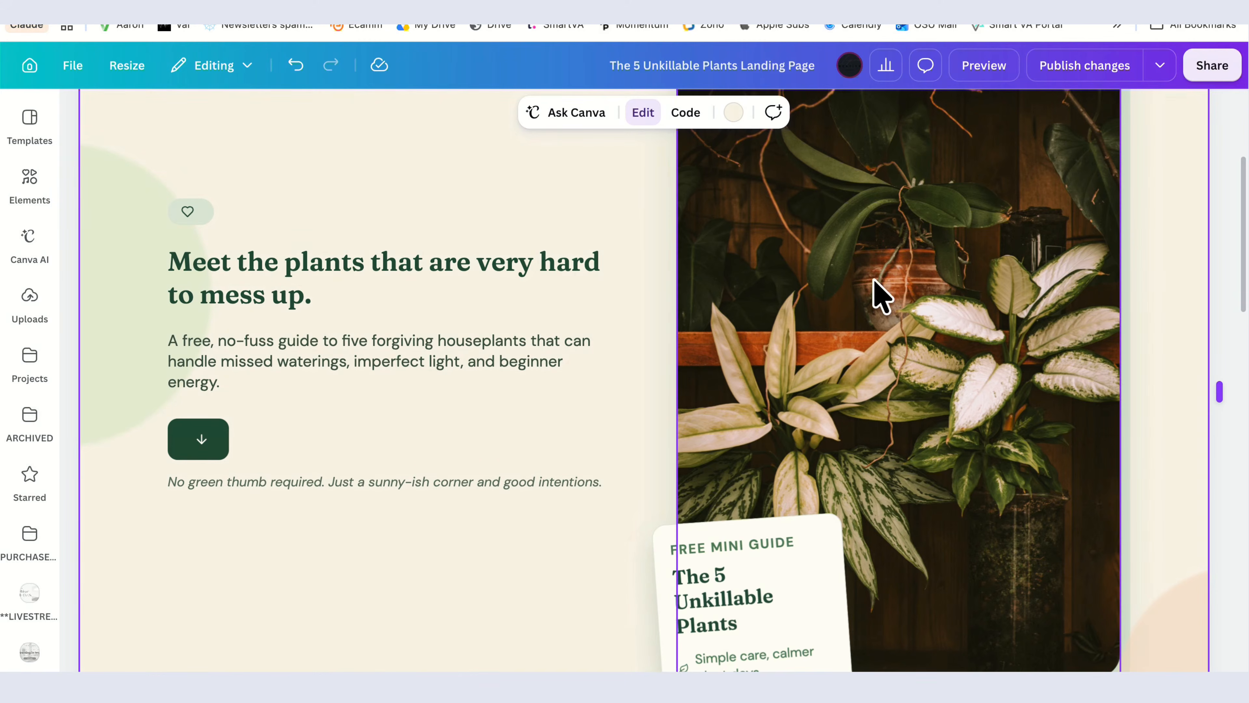
scroll(881, 295, up, 1)
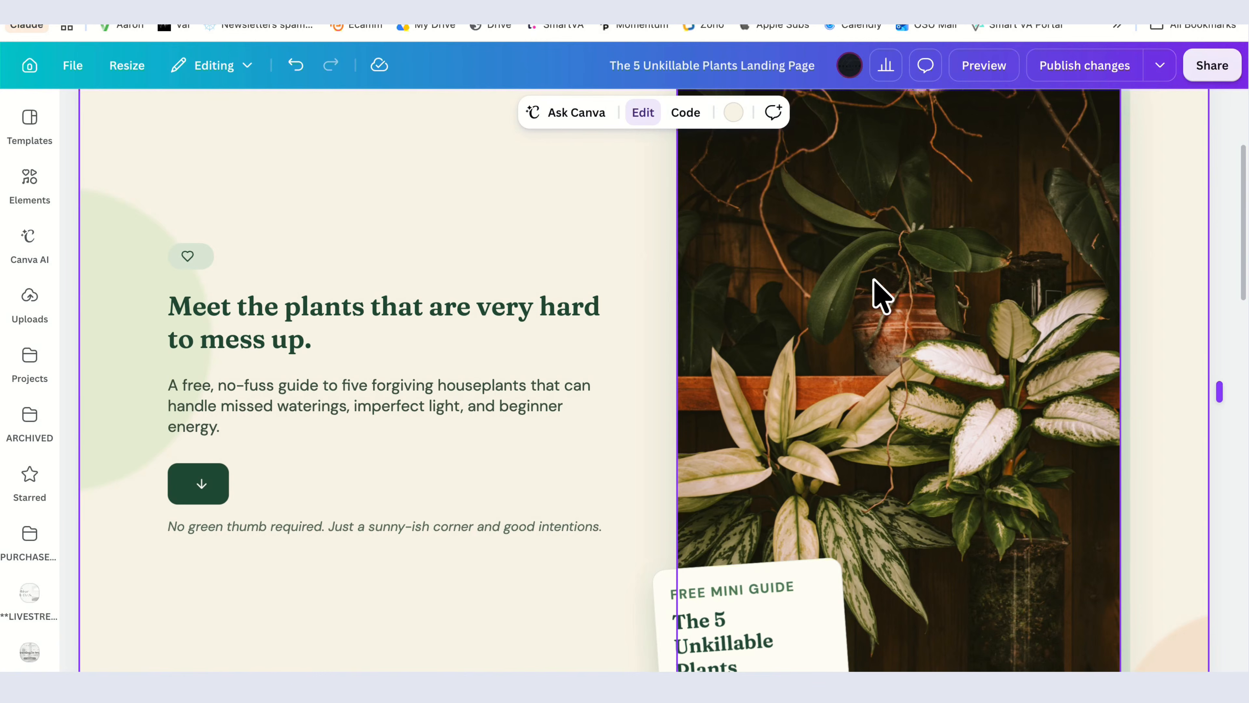
click(683, 113)
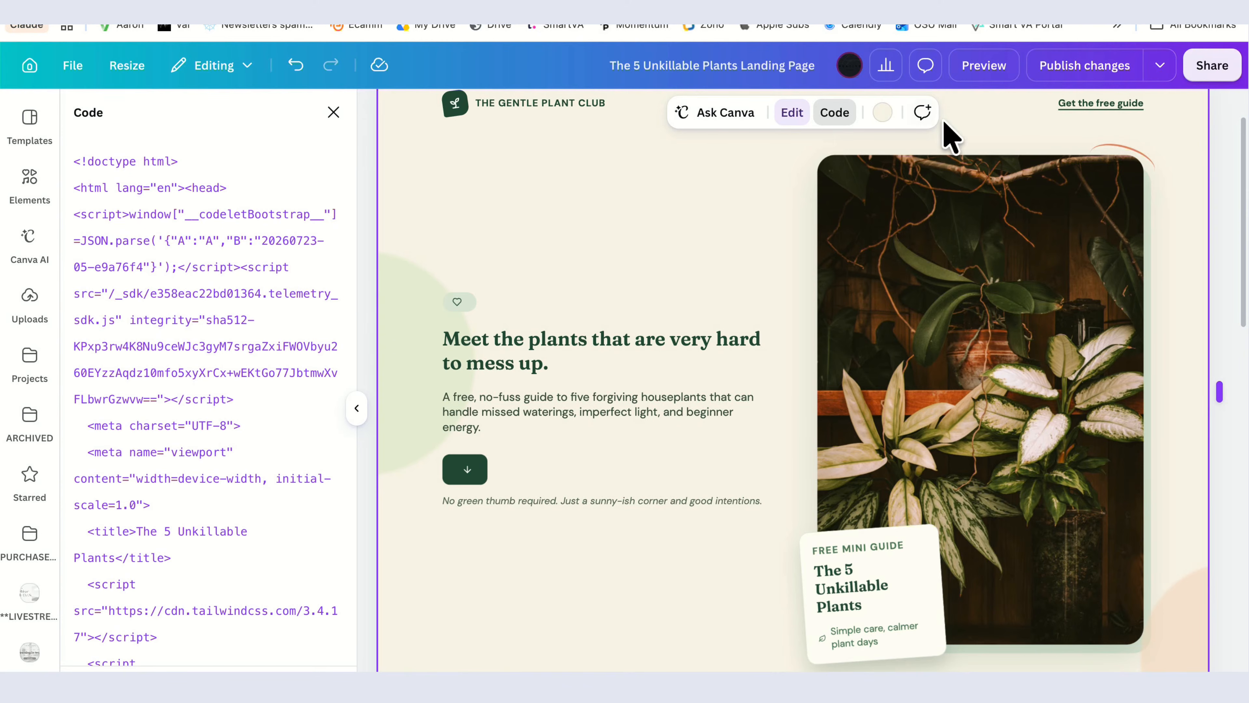
Step: Check the Share options, then close and reopen the page's HTML Code view
click(1208, 73)
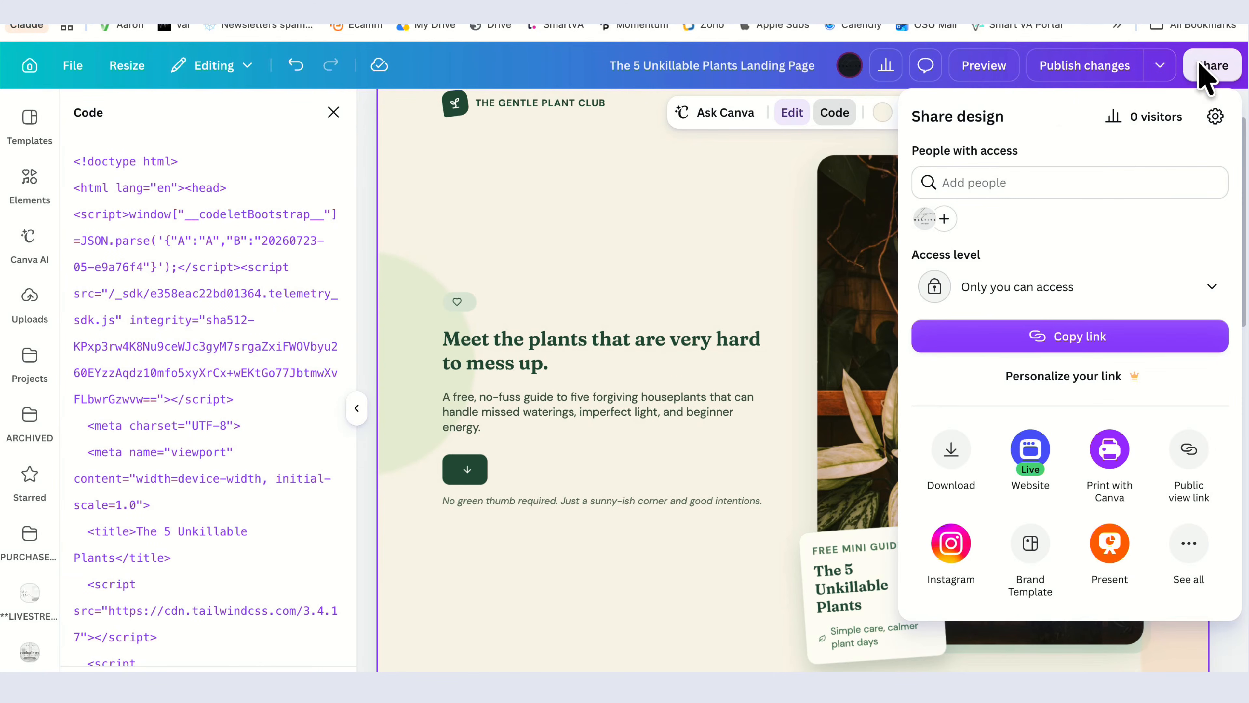
click(606, 228)
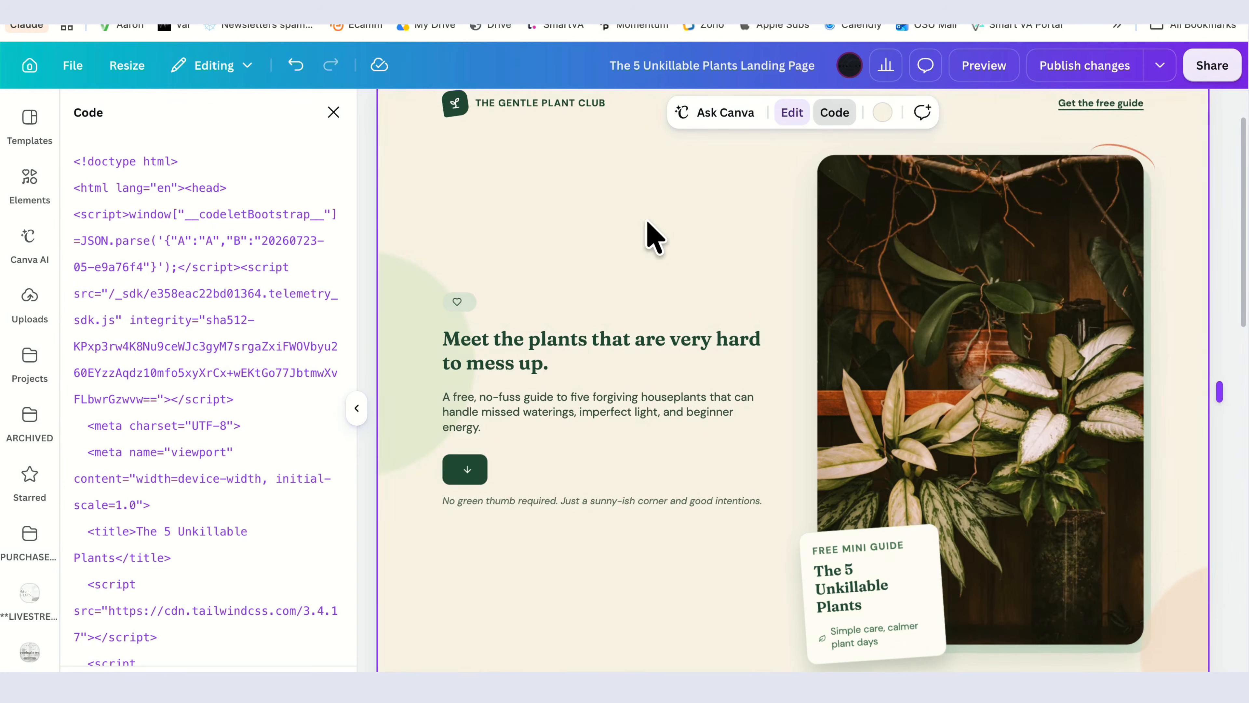
click(333, 114)
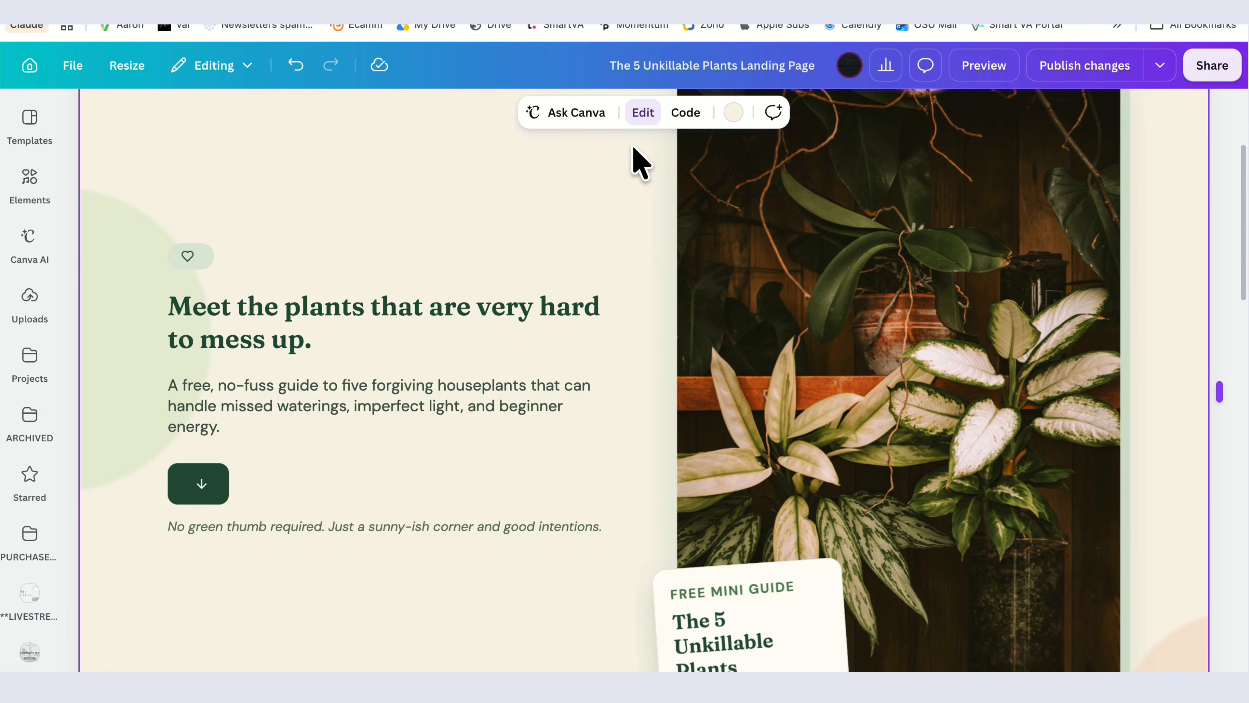
click(698, 114)
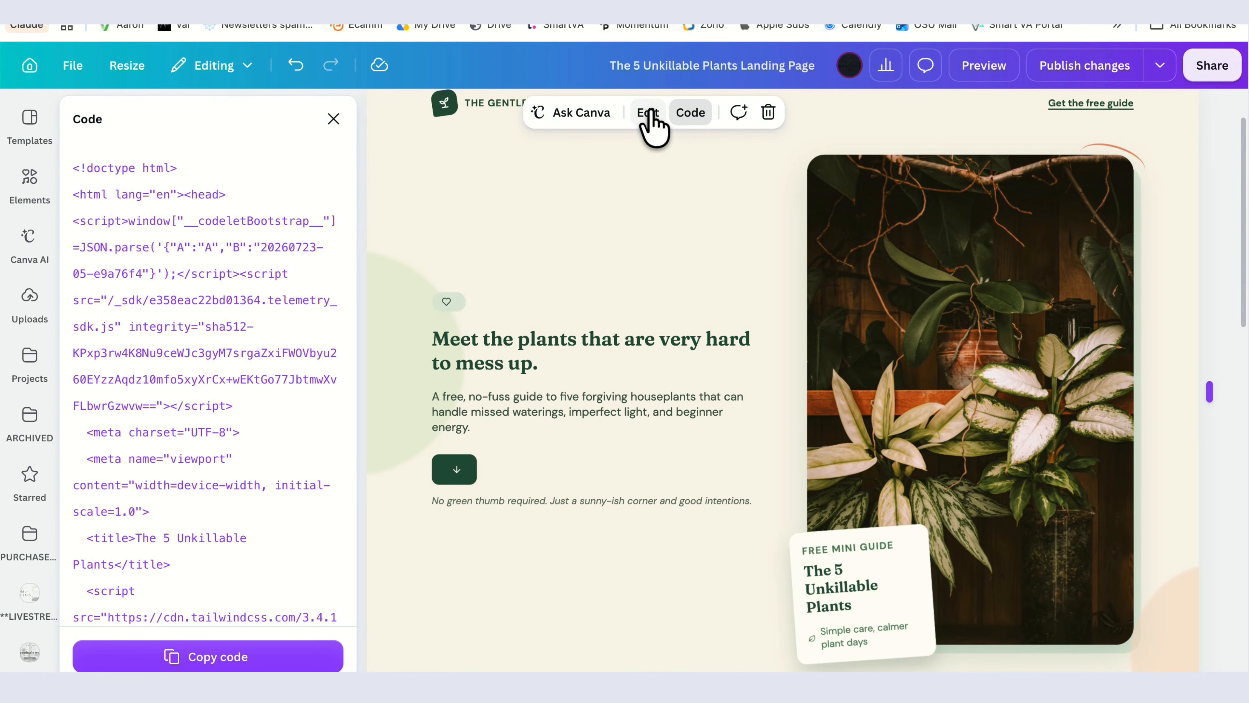
Step: Ask Canva AI 'where did you put the contact details'
click(589, 114)
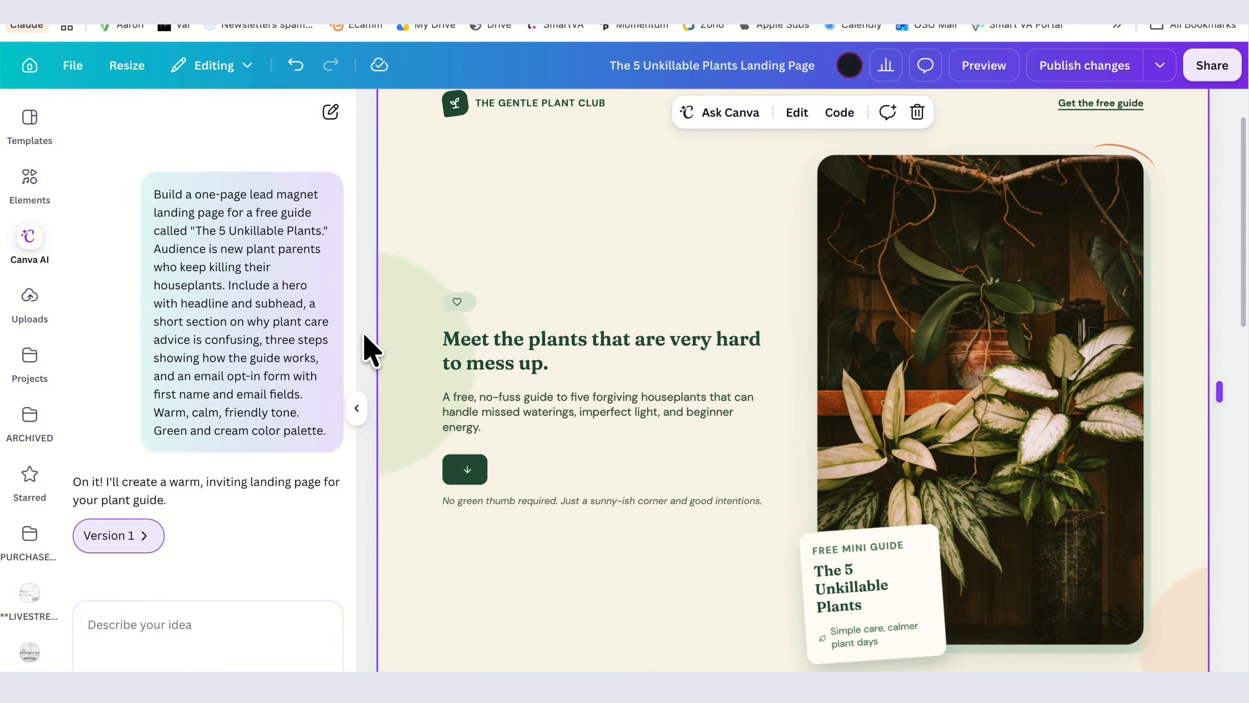
click(197, 634)
text(w)
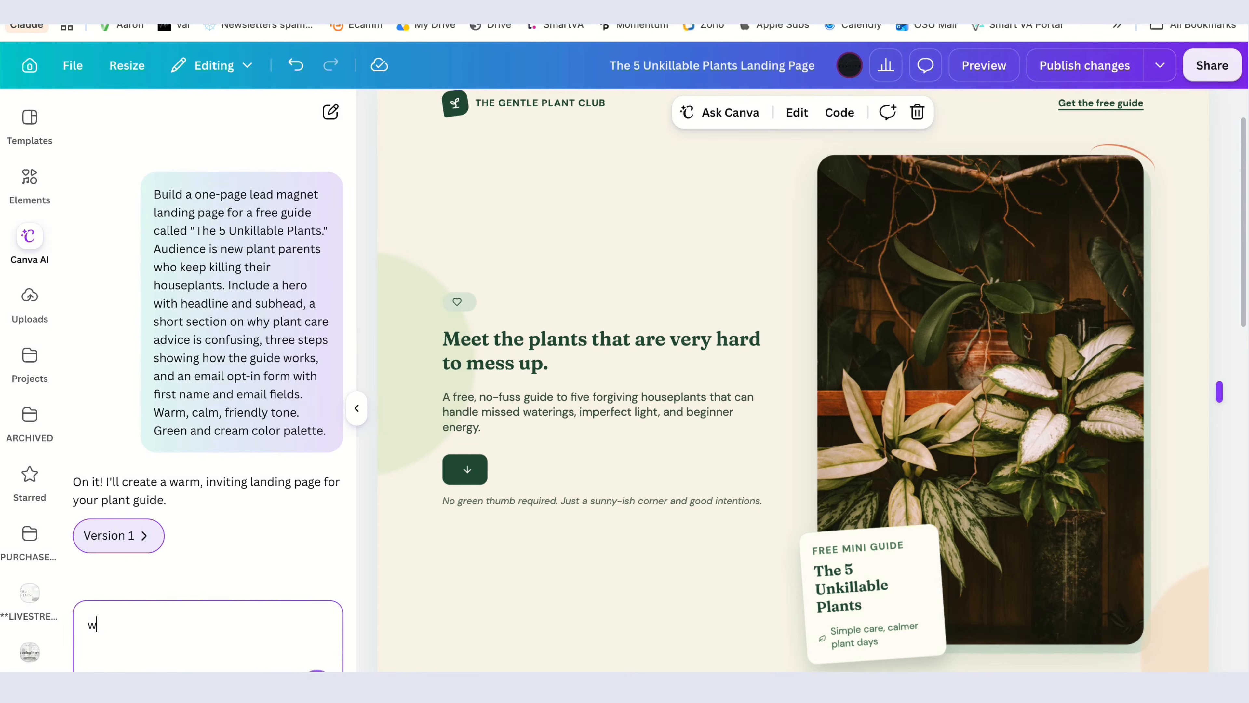
text(here did you put the contac)
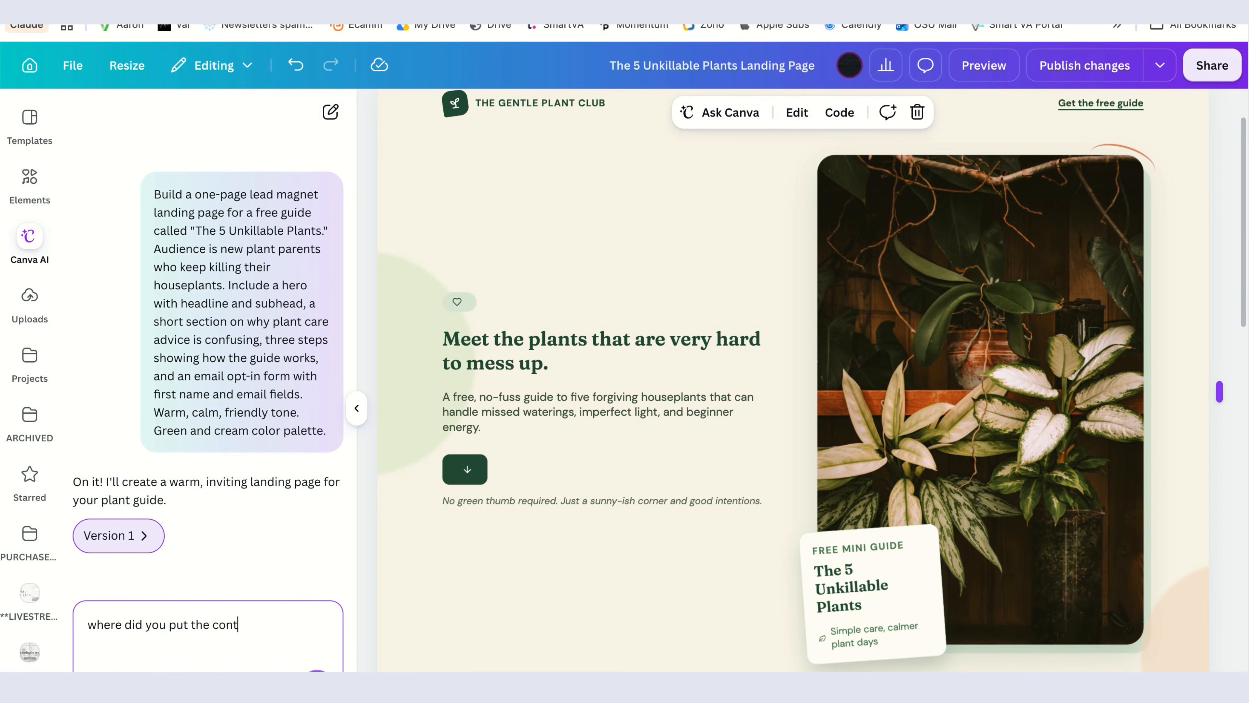
text(t details)
key(Return)
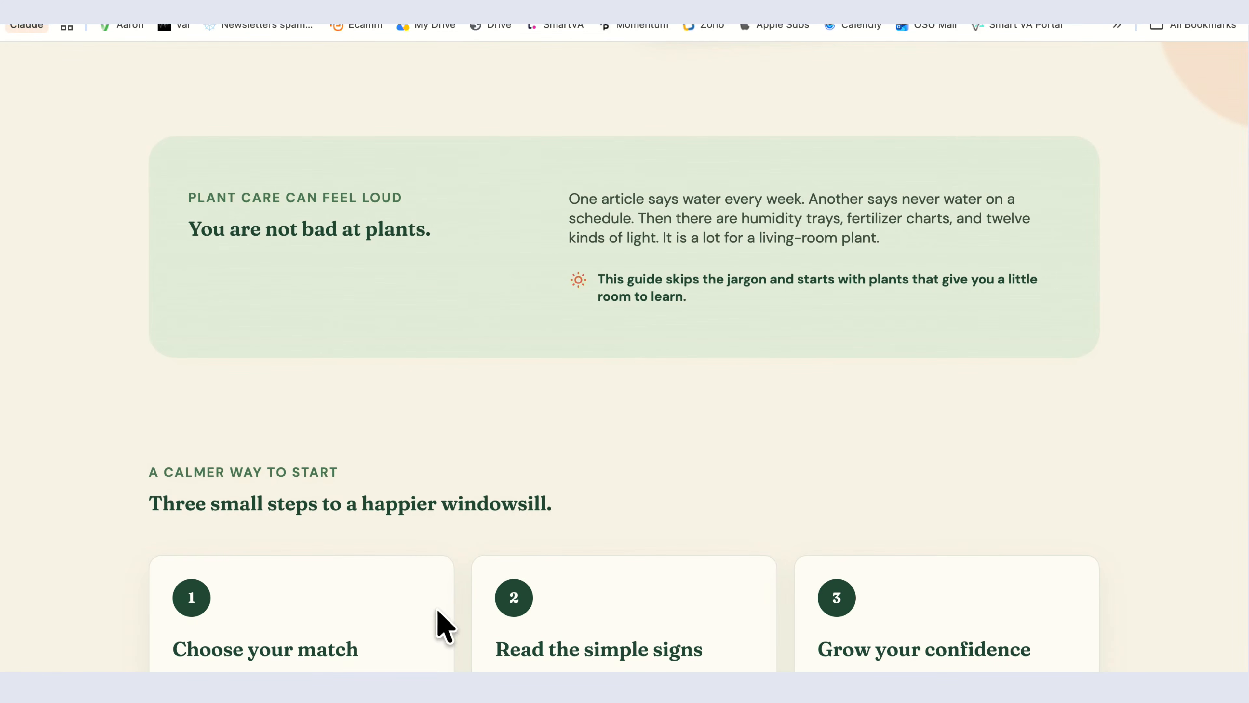
Step: Scroll the full-screen preview to the sign-up form and back, then exit the preview
scroll(438, 615, down, 5)
scroll(439, 611, down, 10)
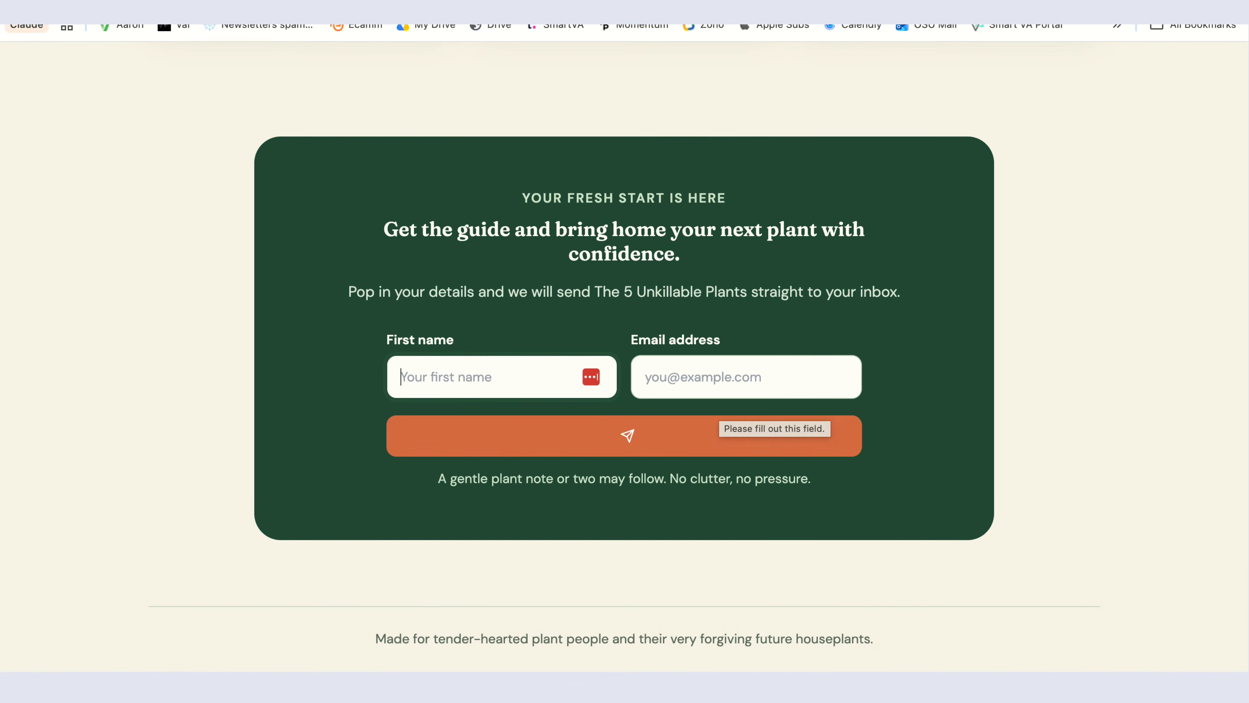
scroll(624, 351, up, 20)
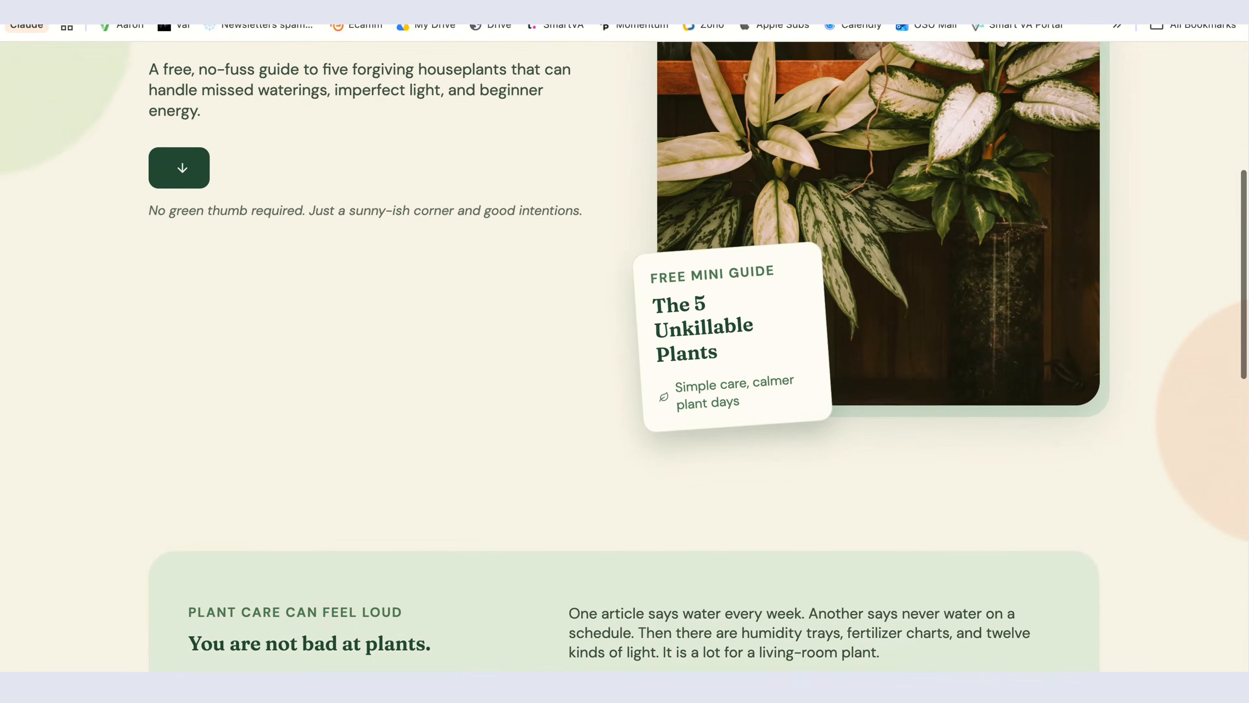
scroll(438, 215, up, 5)
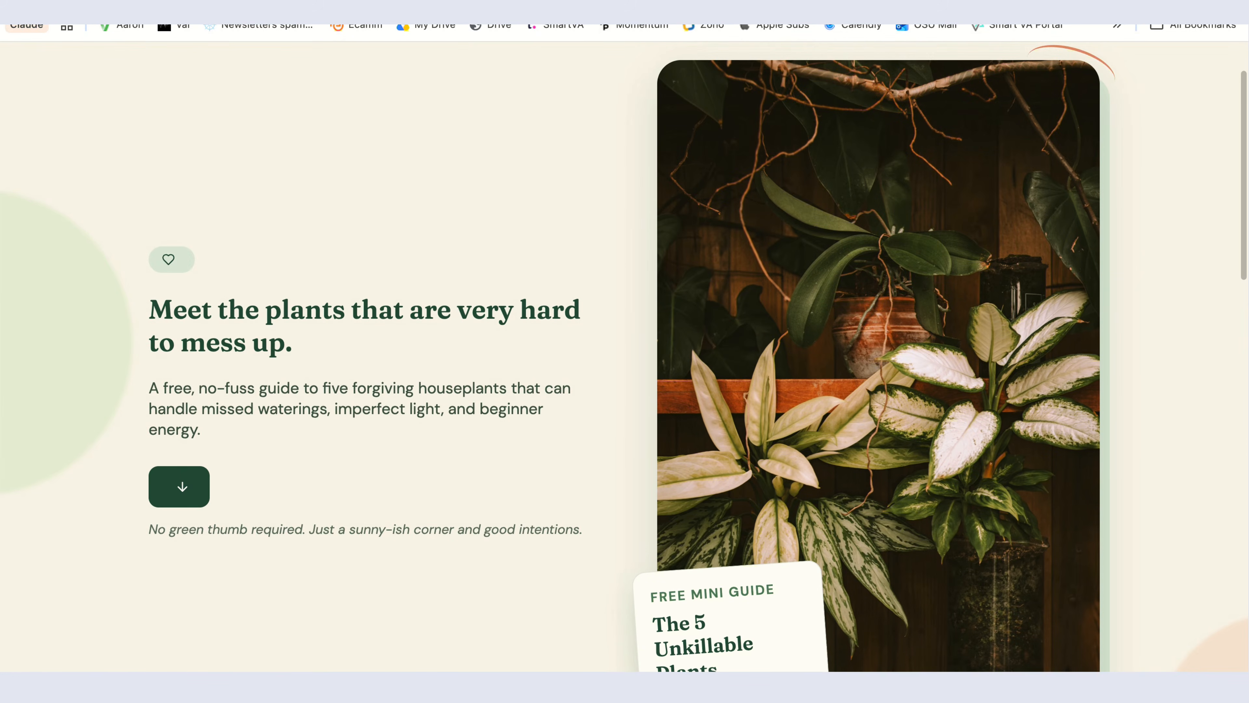
key(Escape)
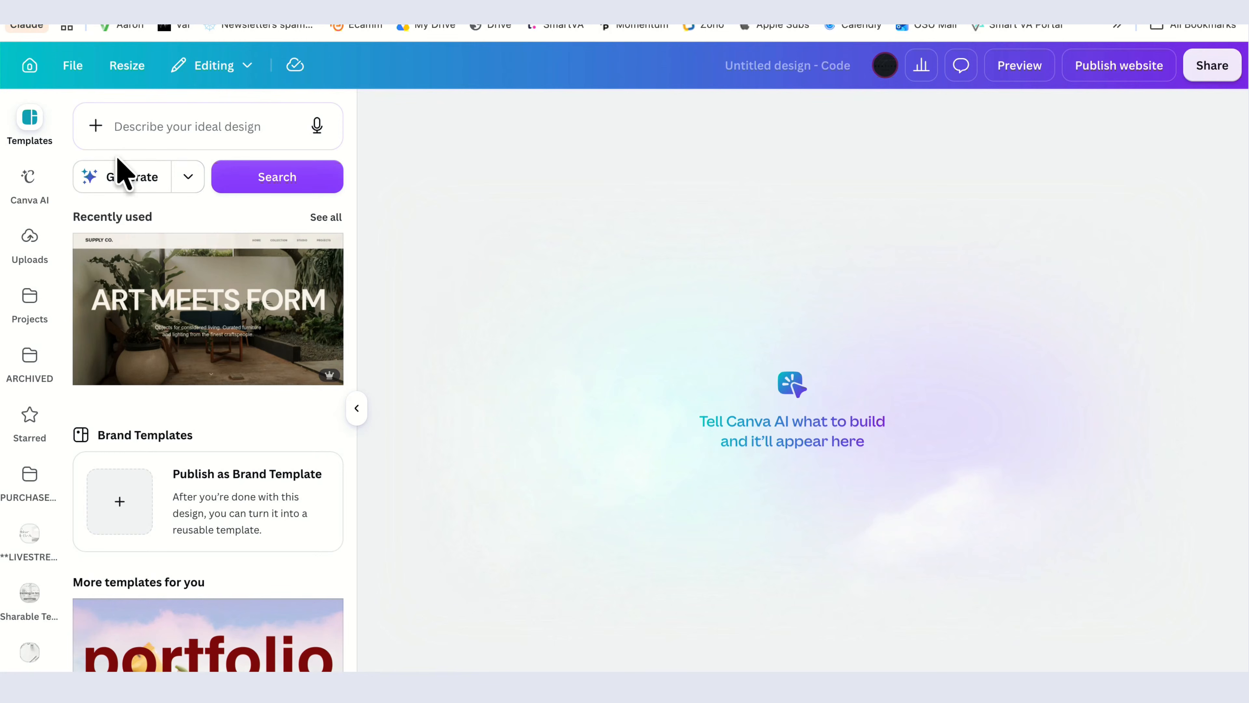
scroll(153, 321, down, 2)
scroll(173, 554, down, 5)
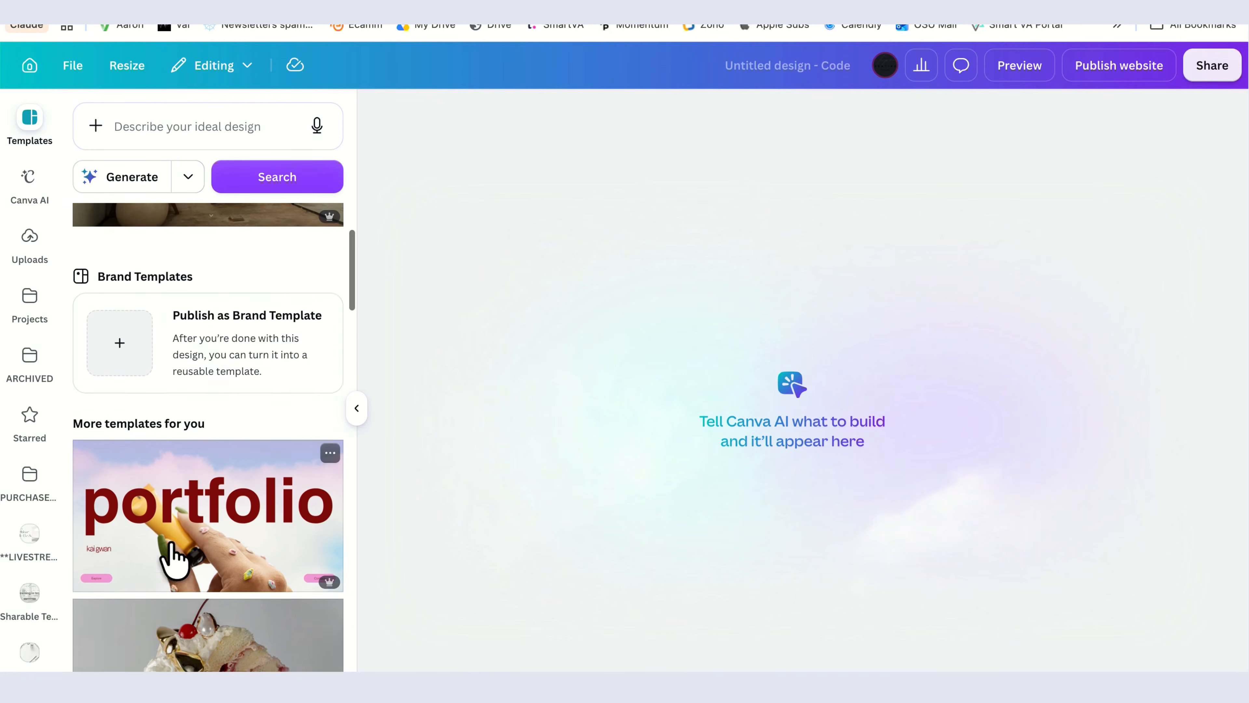
scroll(172, 547, down, 8)
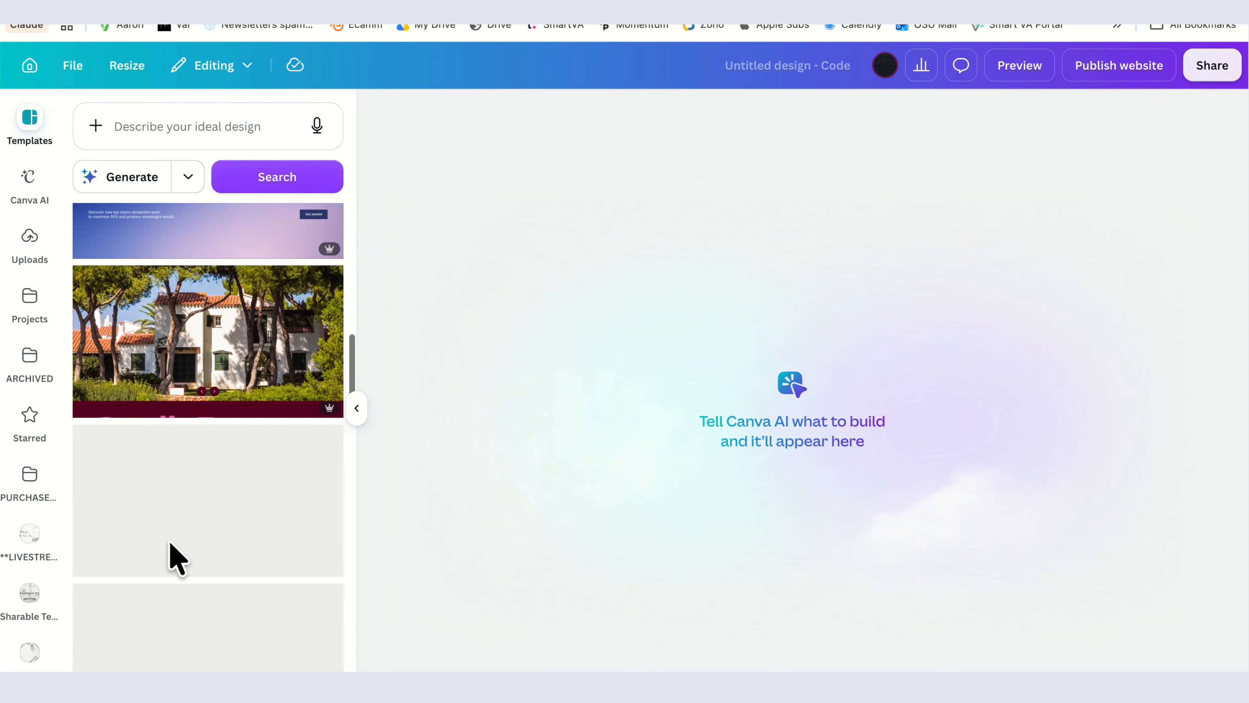
scroll(173, 551, up, 8)
scroll(172, 559, up, 4)
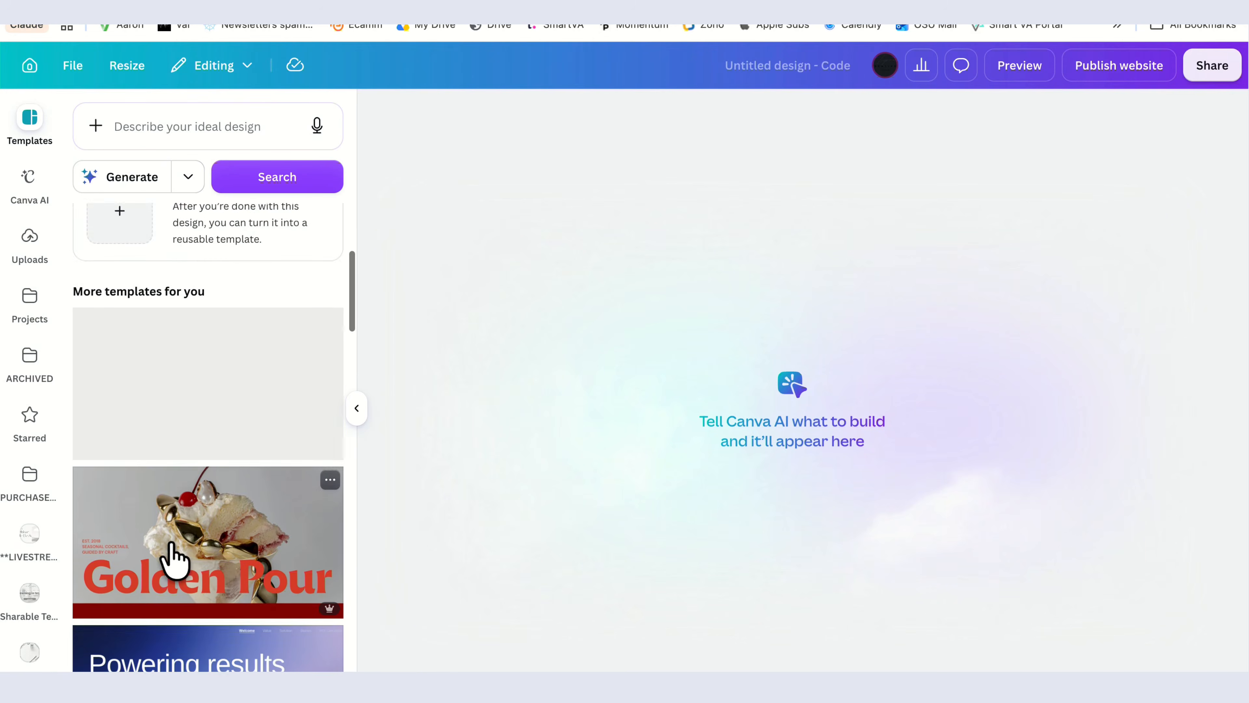
scroll(172, 558, down, 6)
scroll(172, 556, down, 12)
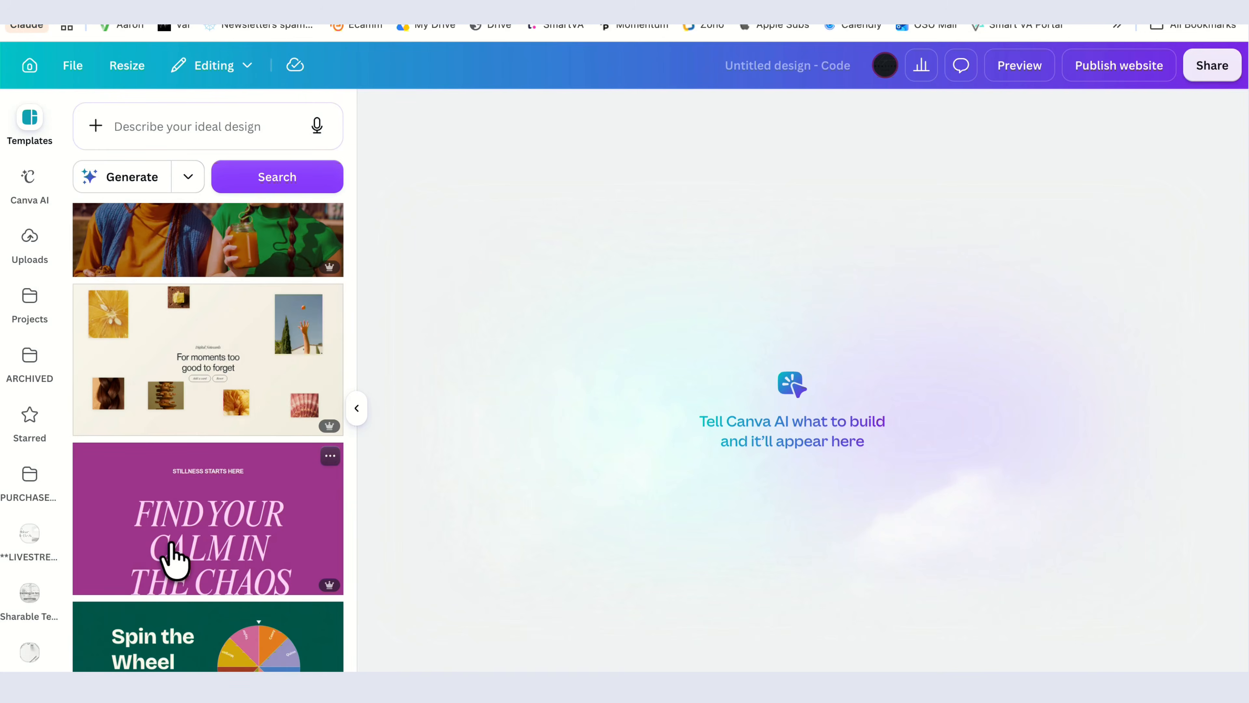
scroll(174, 559, down, 13)
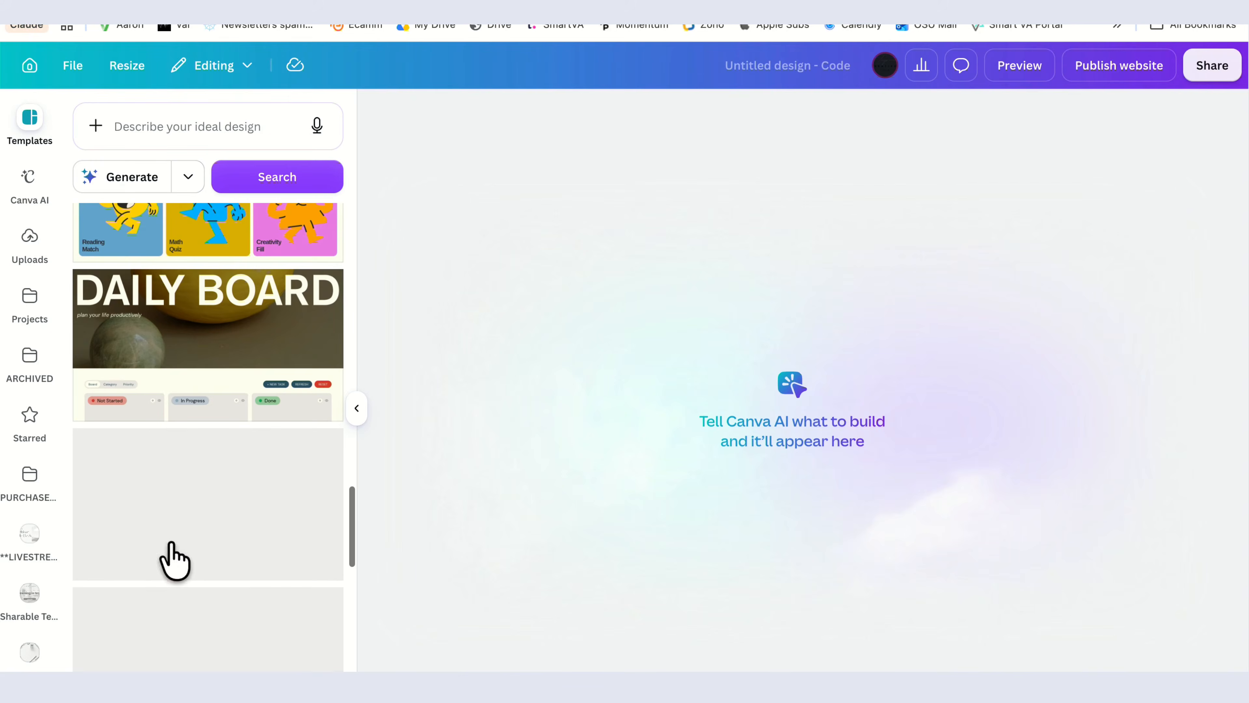
click(210, 362)
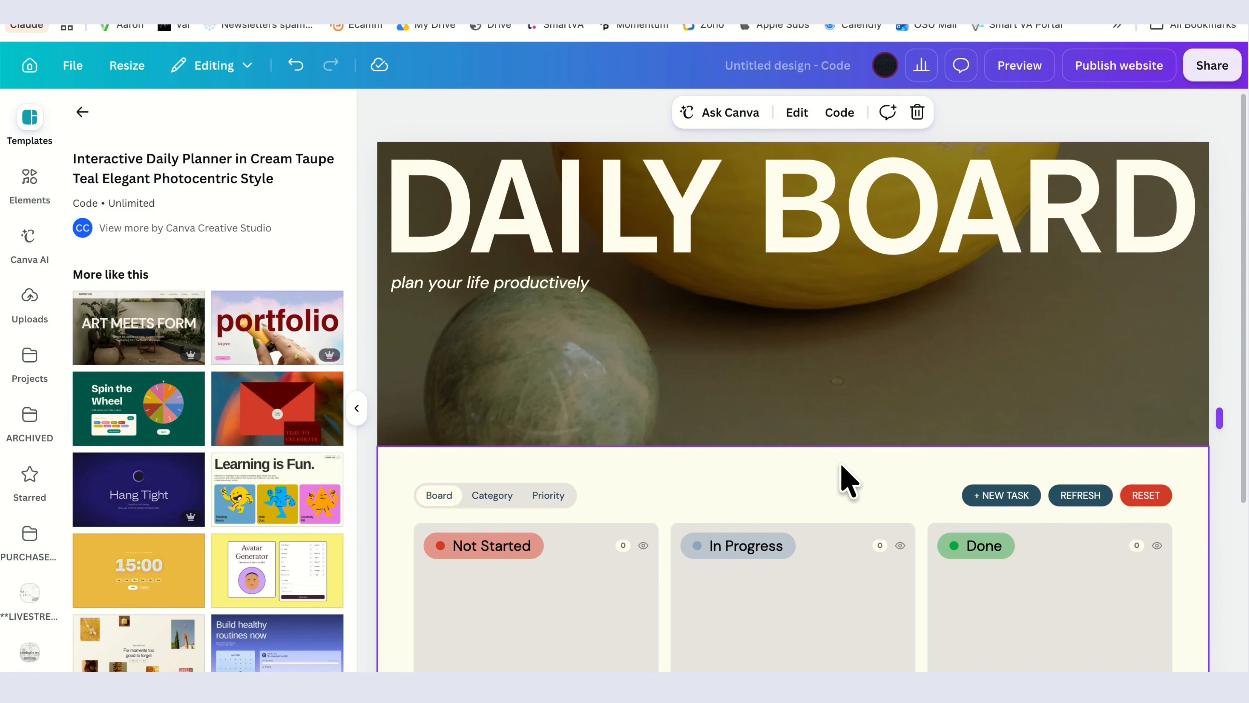
Step: Find and pick the Interactive Avatar Generator template in the Templates panel
scroll(841, 472, down, 2)
scroll(849, 480, down, 7)
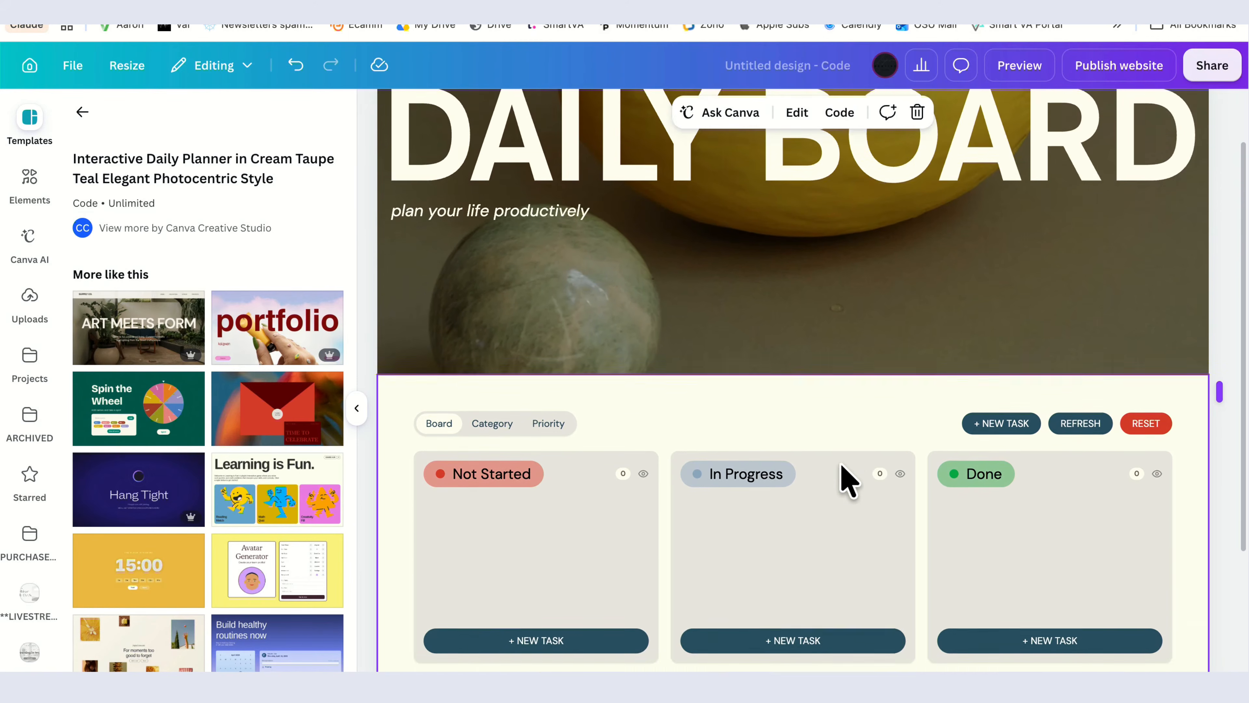
scroll(846, 480, up, 3)
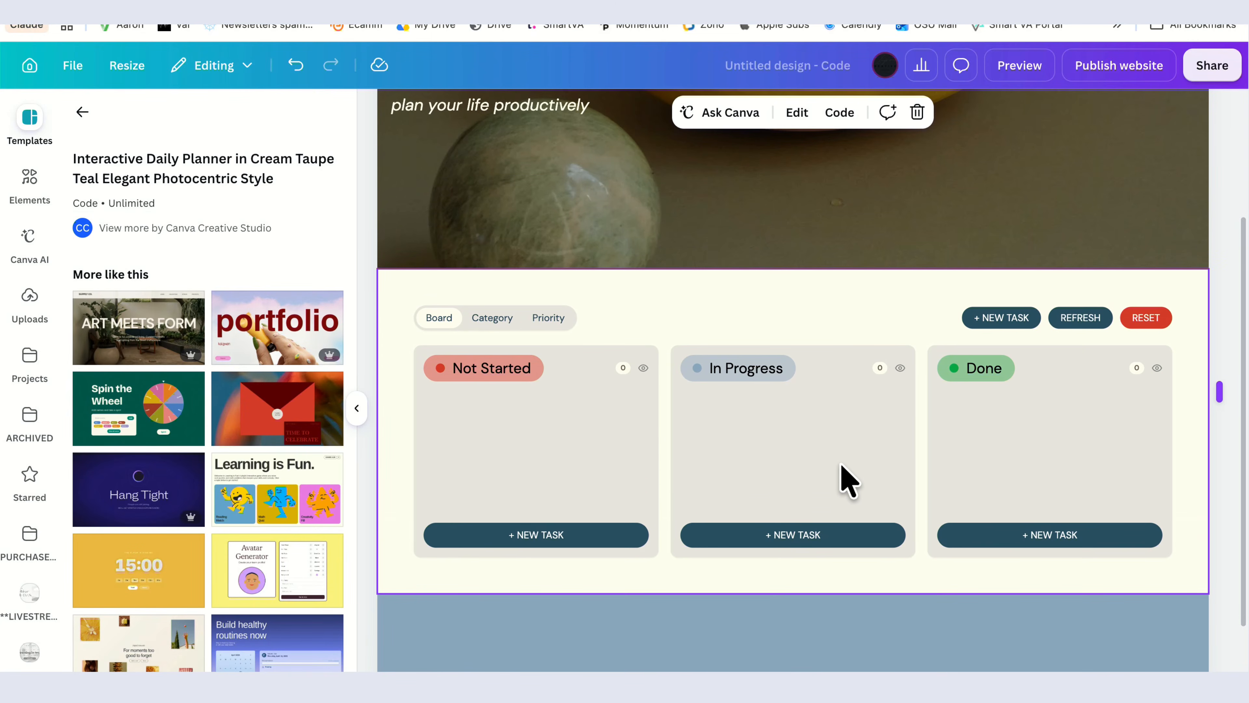
scroll(849, 482, down, 2)
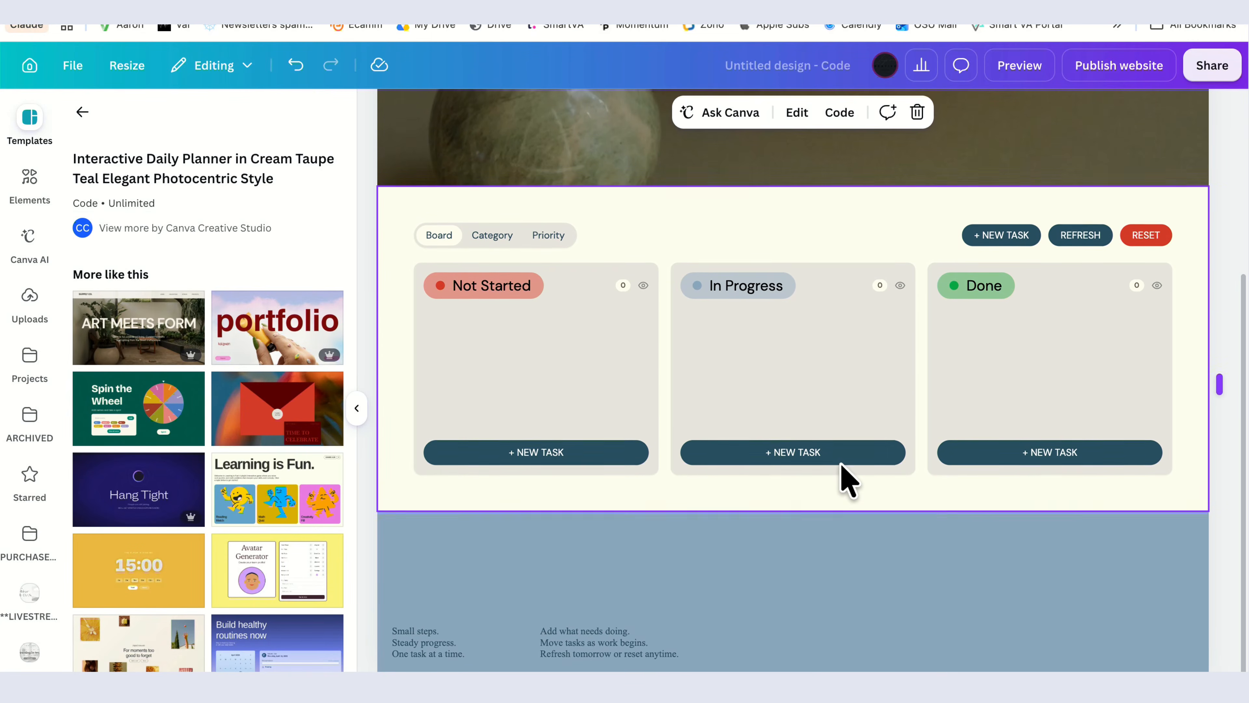
scroll(849, 482, up, 3)
scroll(848, 483, up, 5)
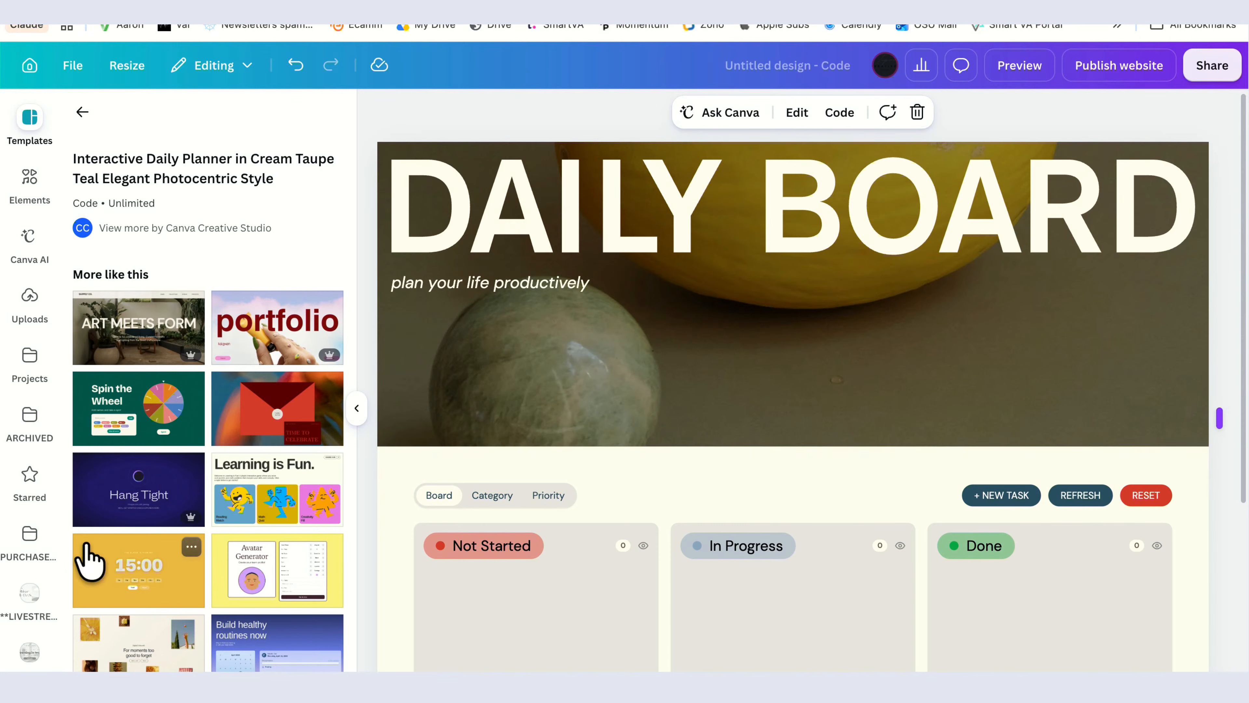
scroll(283, 571, down, 1)
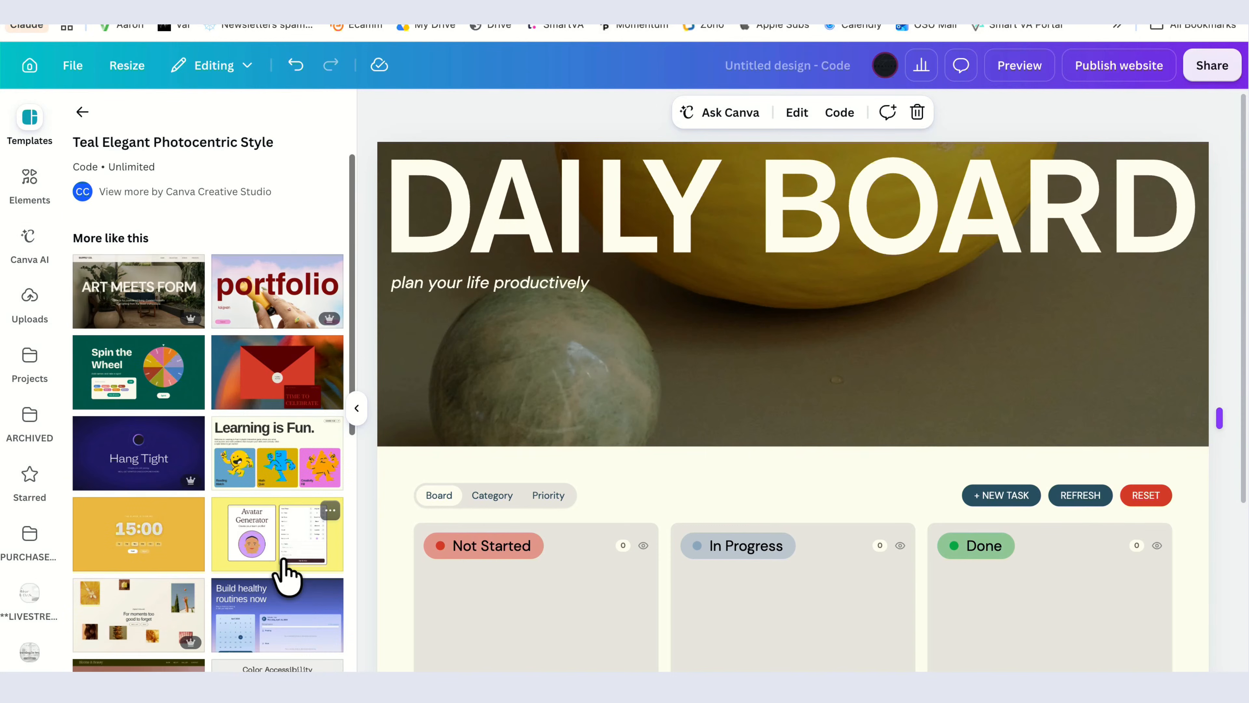
click(281, 529)
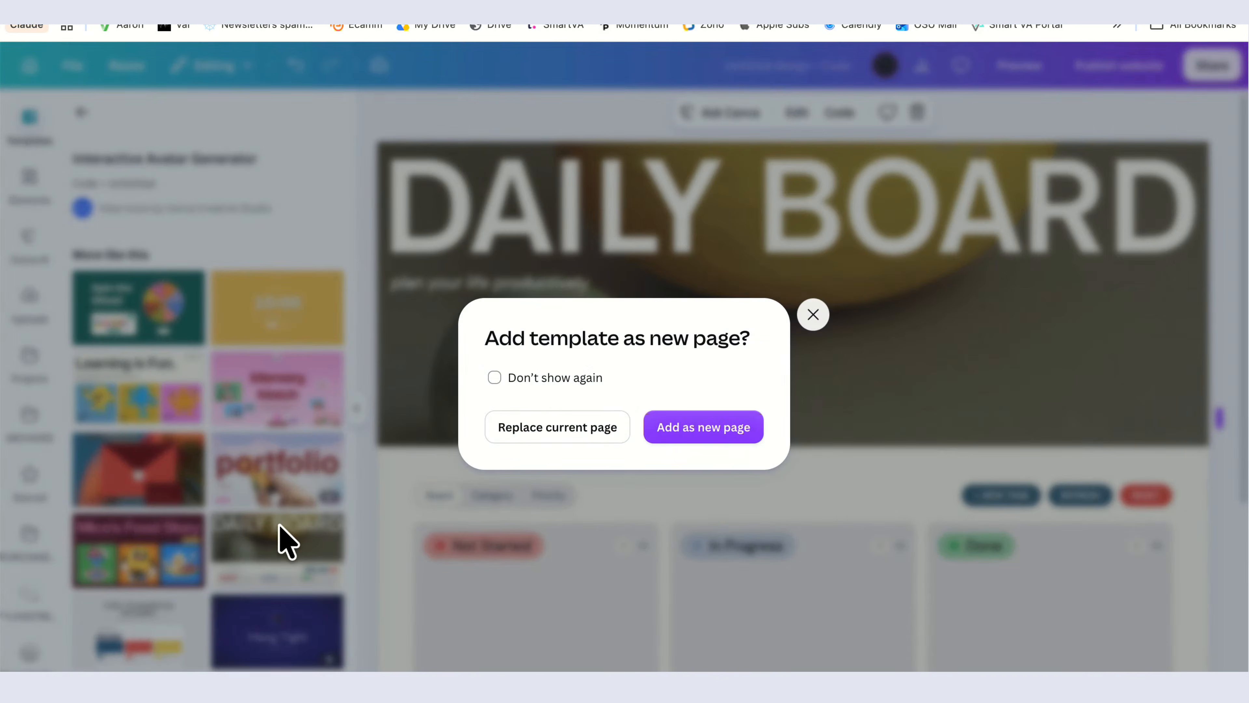
Step: Replace the Daily Board page with the Avatar Generator template
click(578, 428)
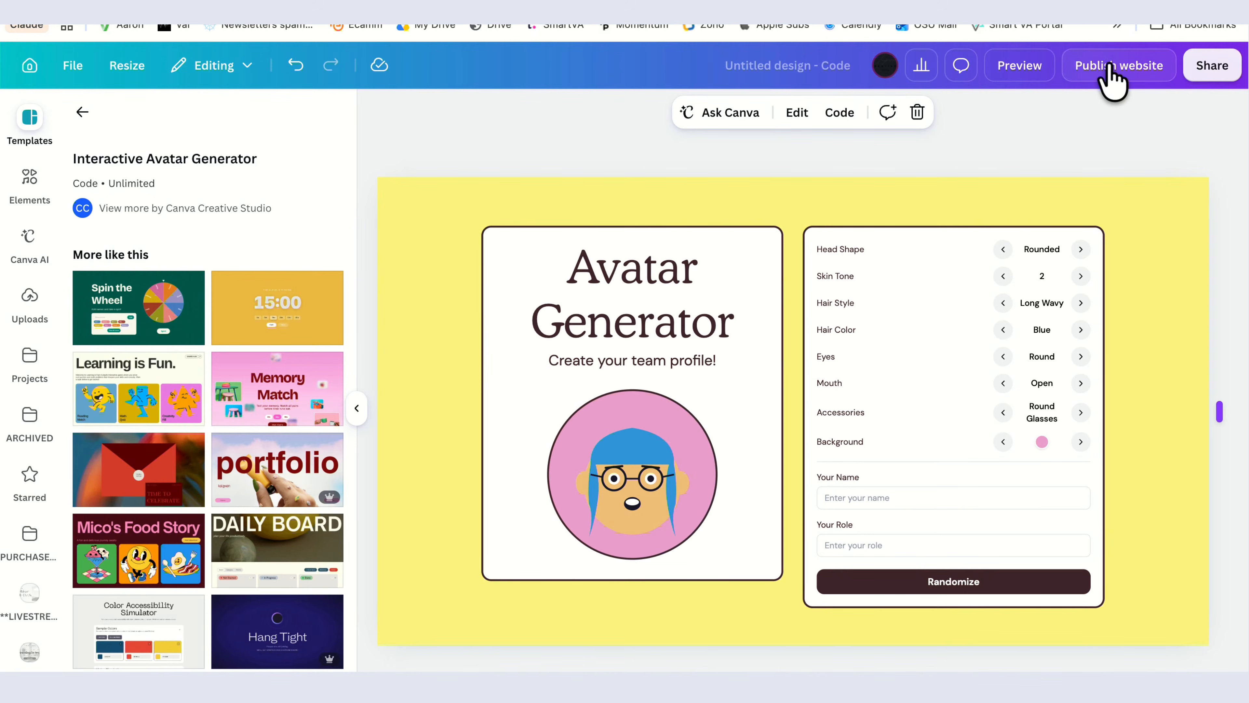
Step: Publish the Avatar Generator design as a website and view the live site
click(1113, 74)
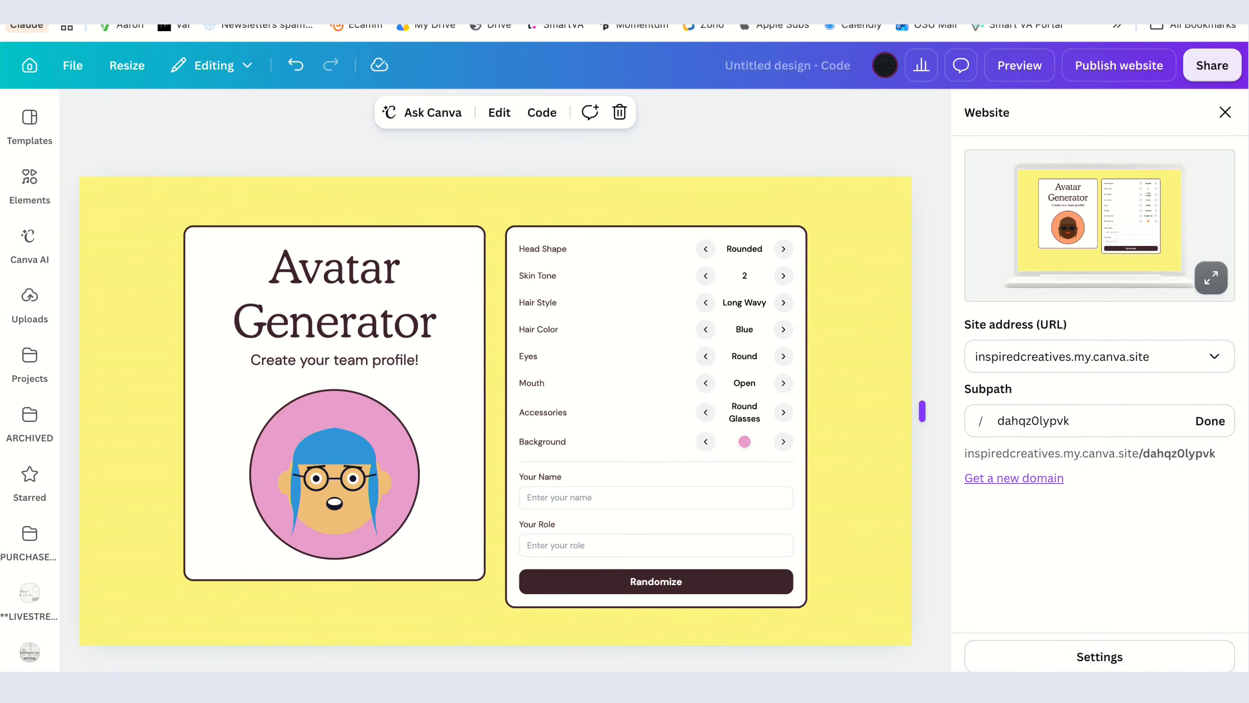
click(1099, 695)
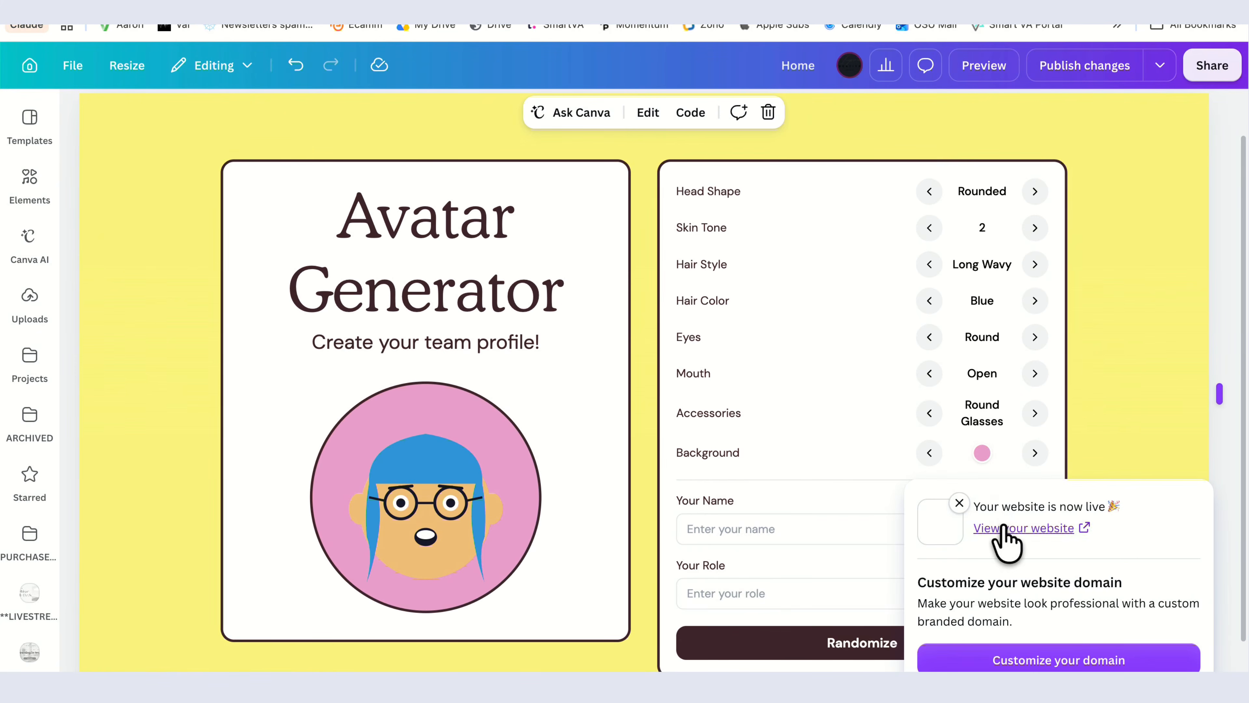
click(1004, 527)
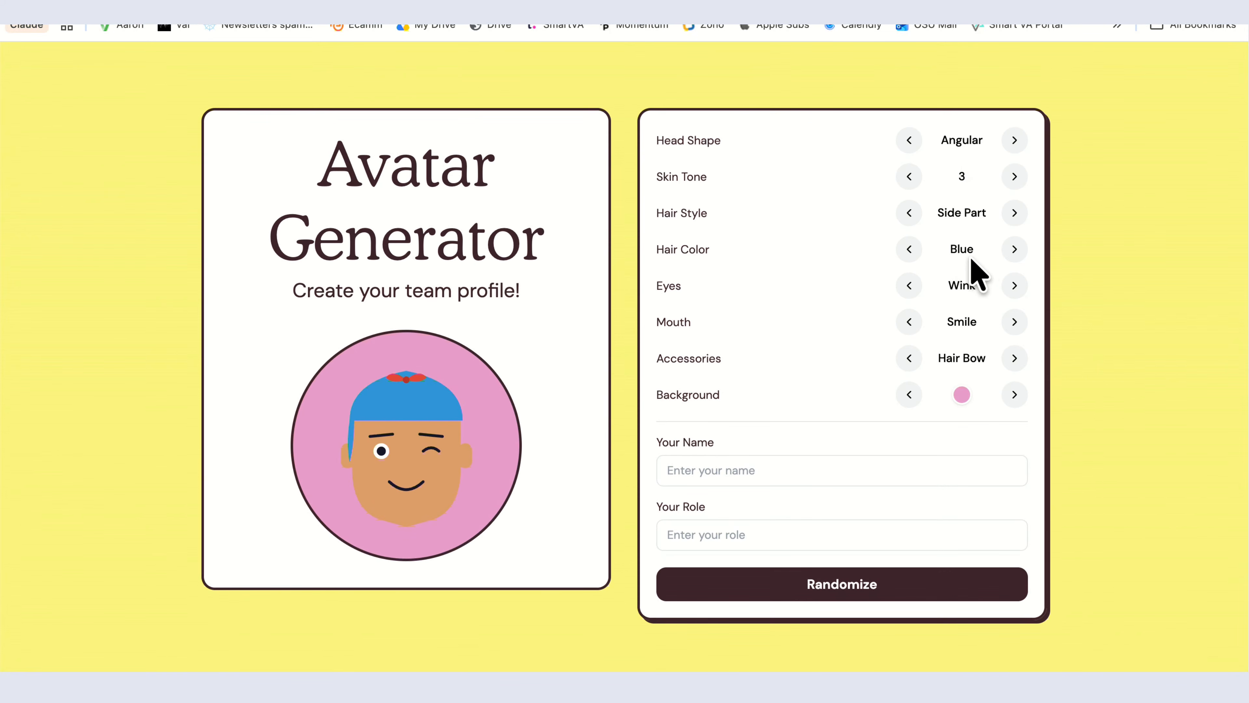
Step: On the live site, set hair colour to Pink, and enter a test name and the role Project Manager
click(1015, 249)
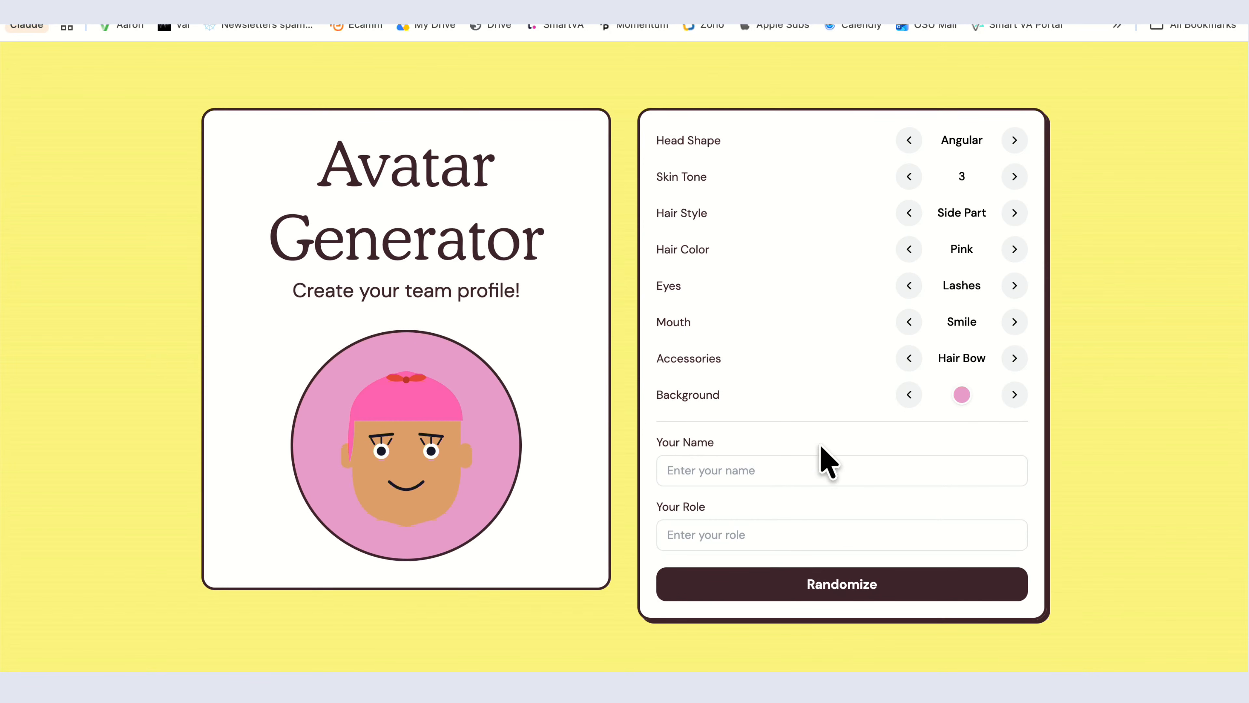
click(764, 448)
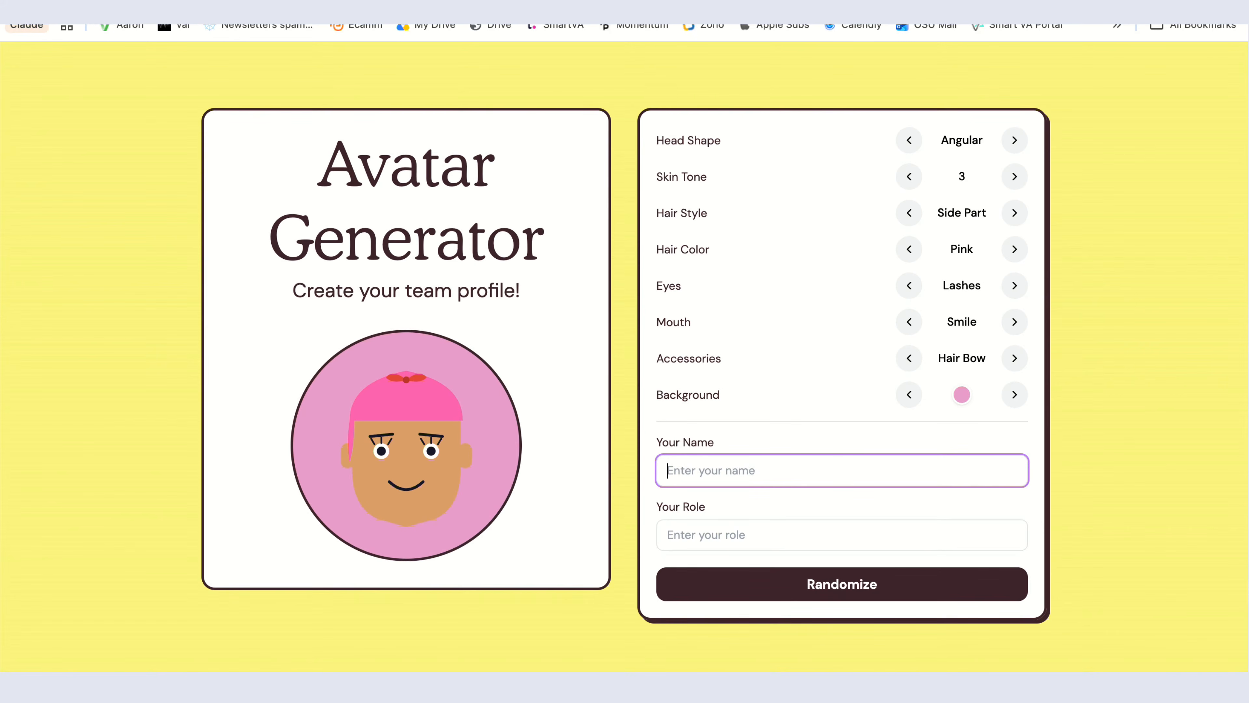
text(Bonnie)
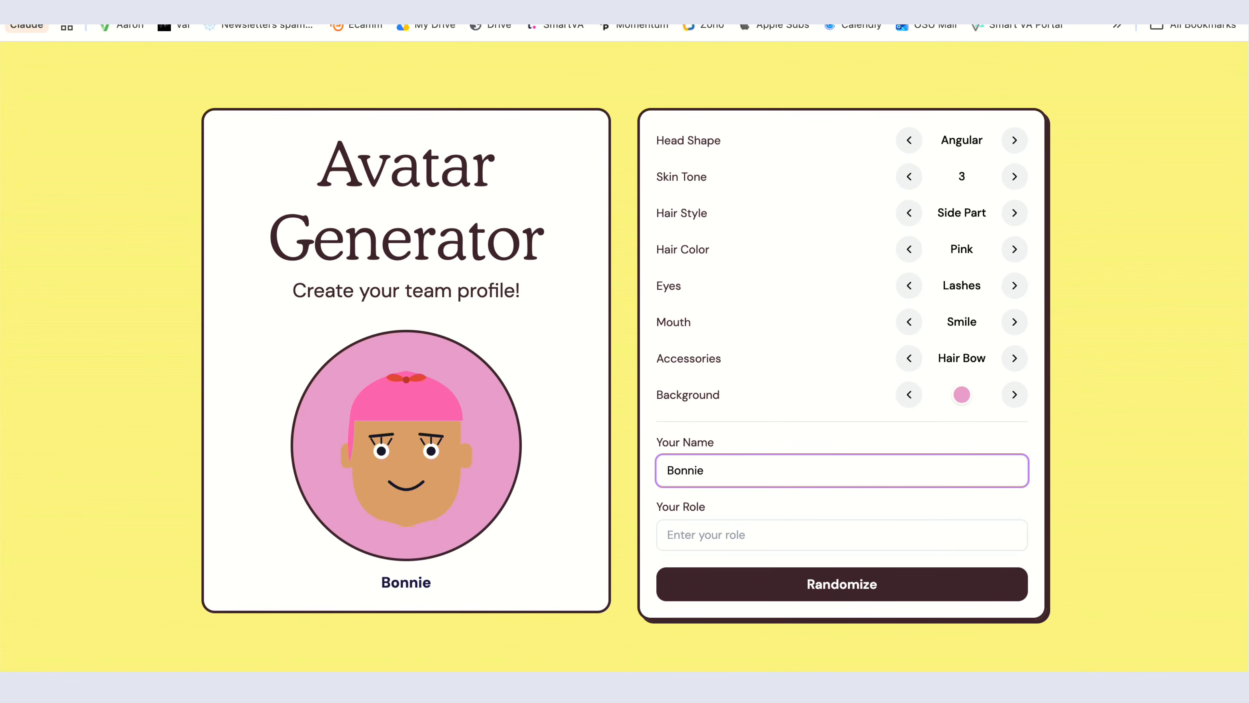
click(842, 534)
text(Project)
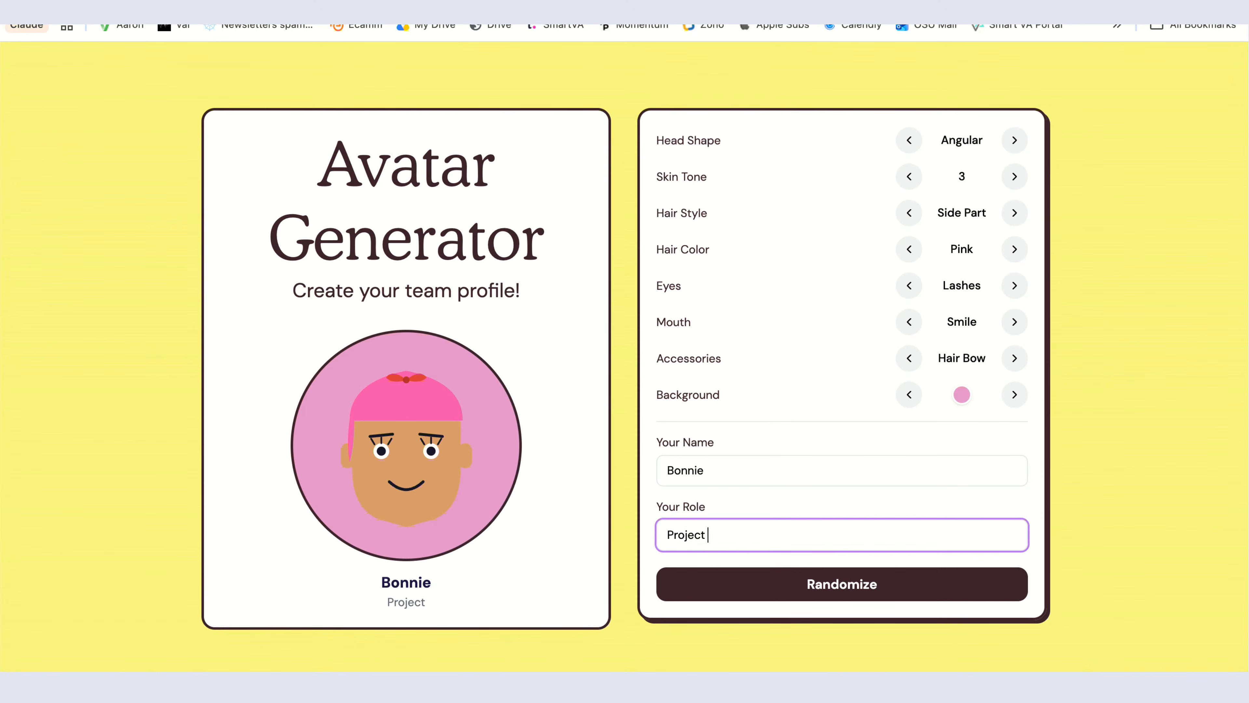
text( Manager)
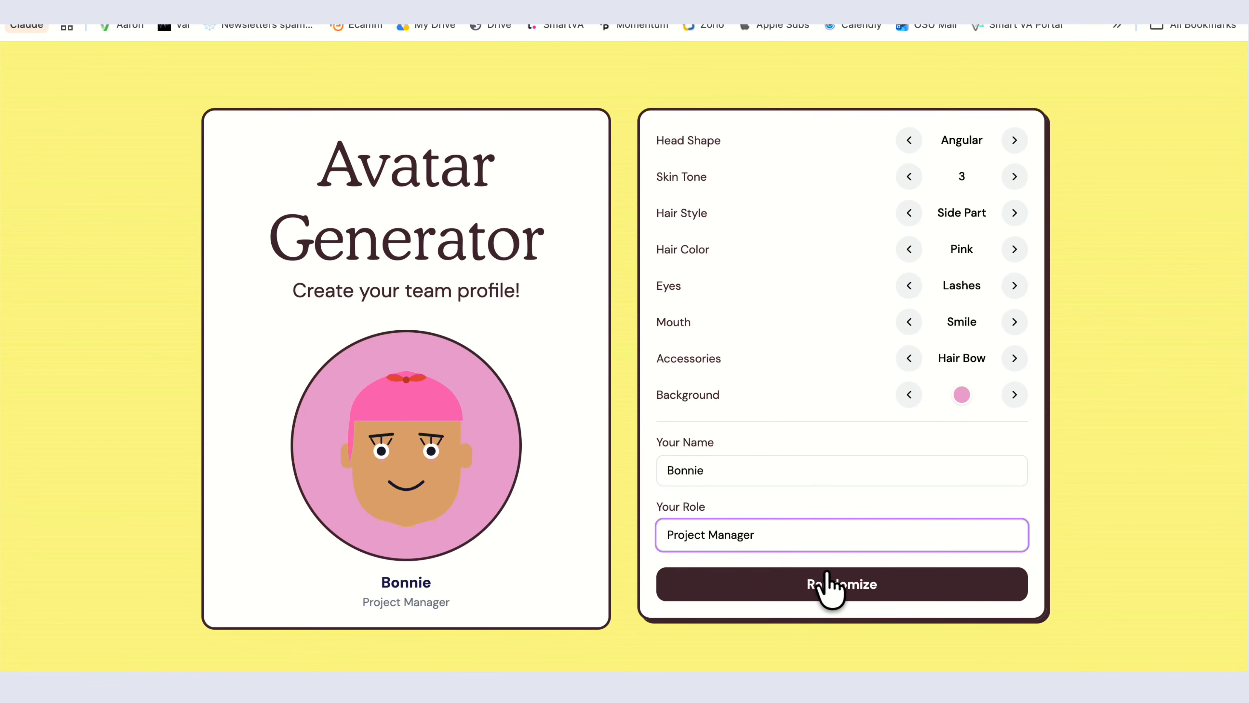
click(833, 580)
Step: Randomize the avatar repeatedly until it shows a gray mohawk on yellow
click(833, 580)
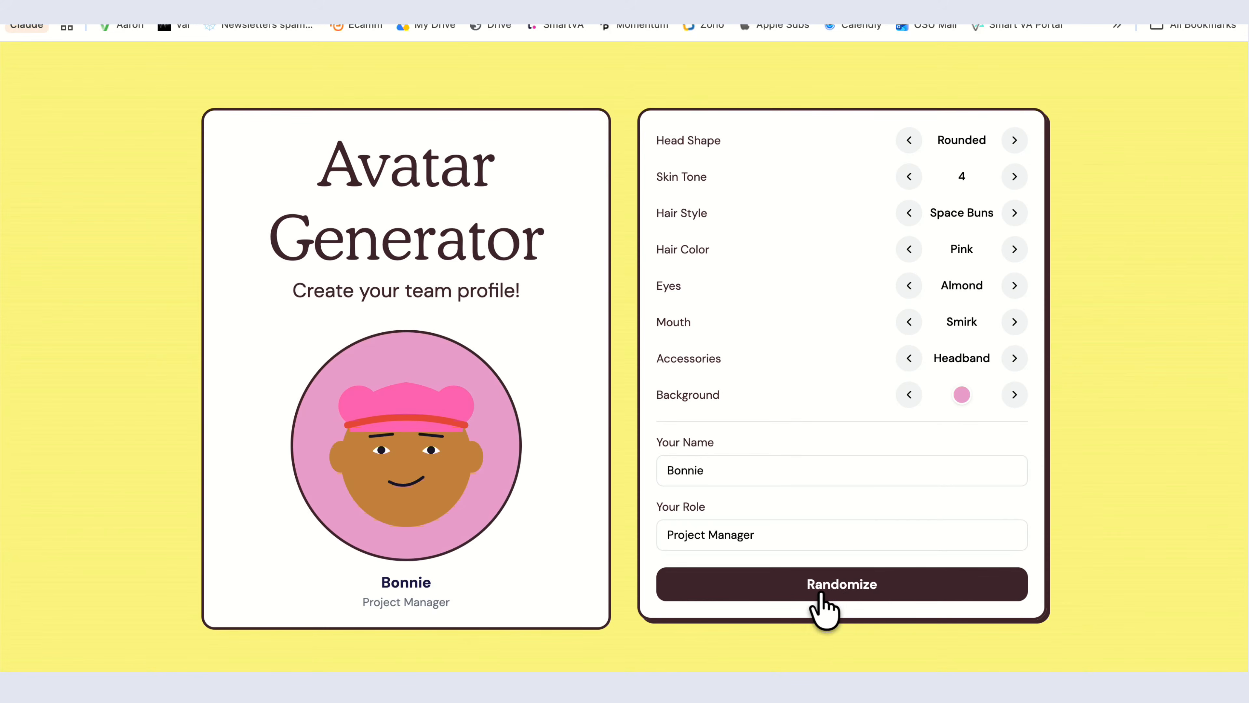
click(821, 586)
click(820, 588)
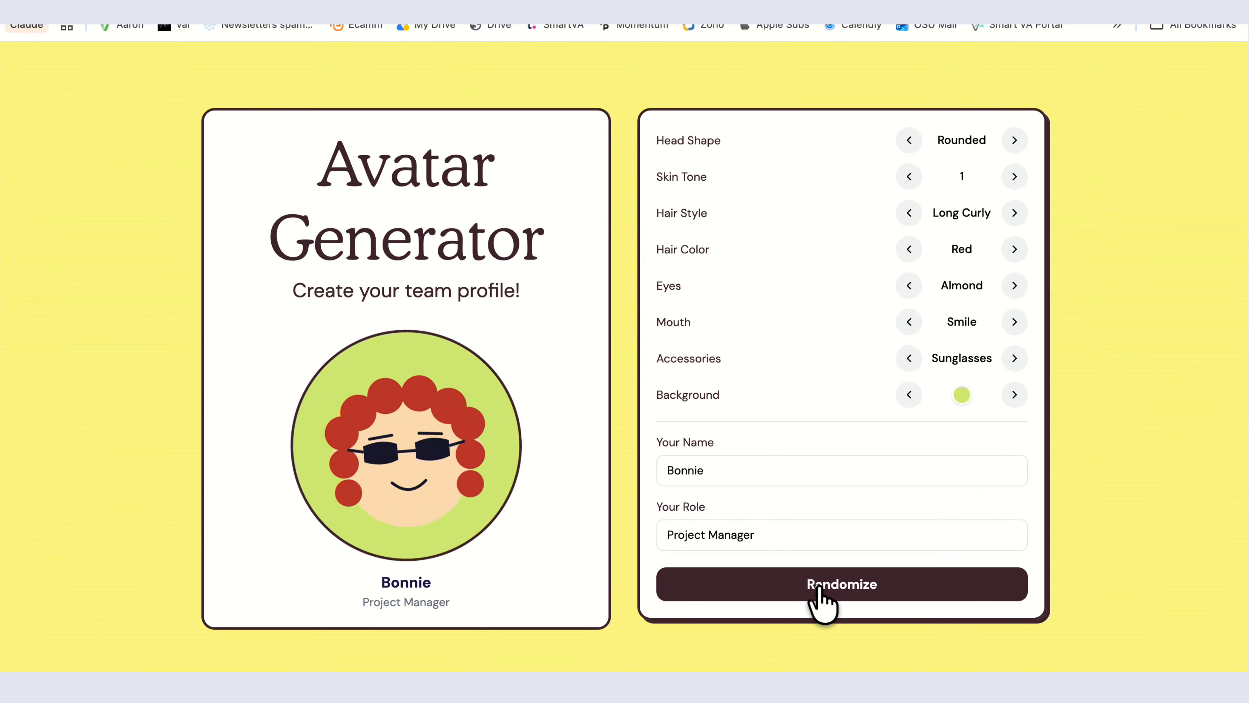
click(820, 589)
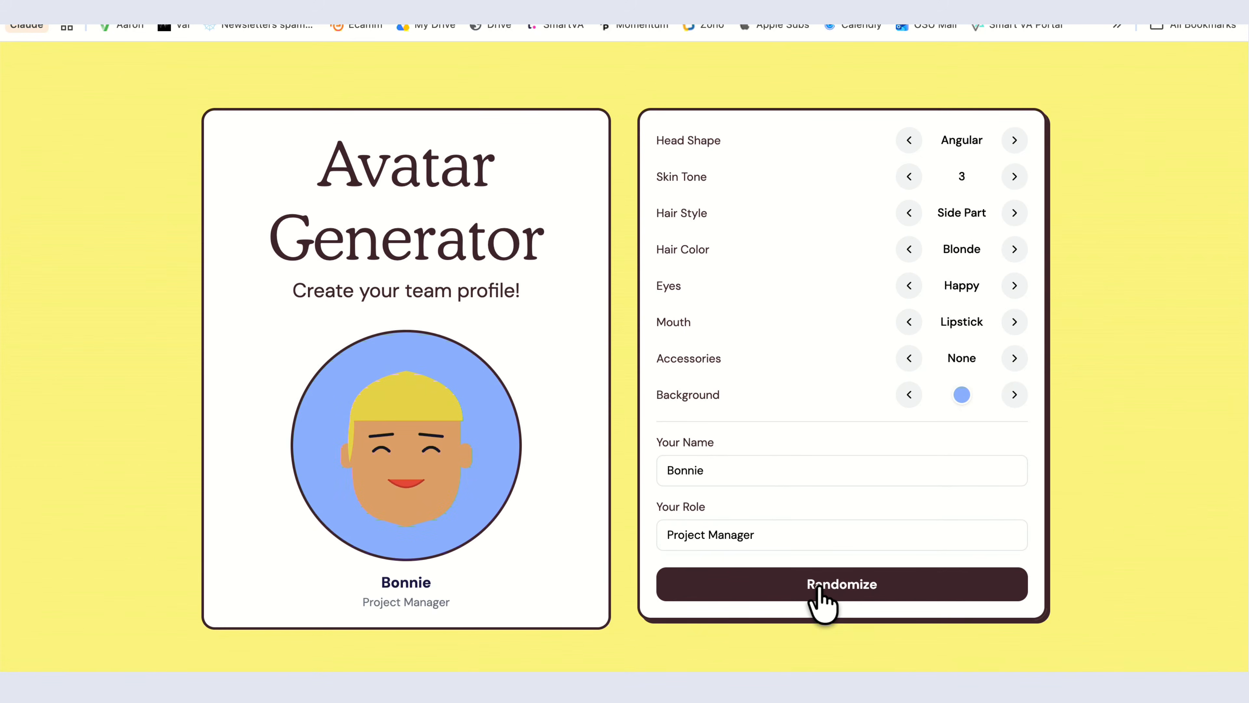
click(822, 589)
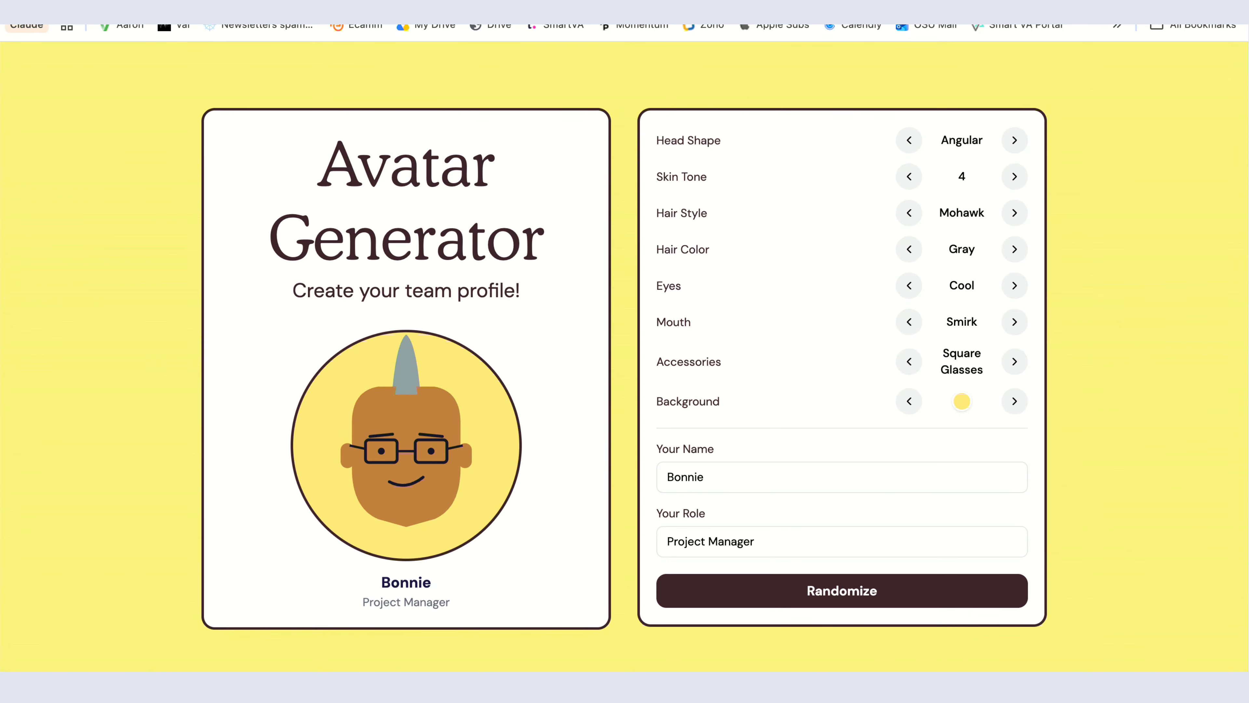
click(222, 11)
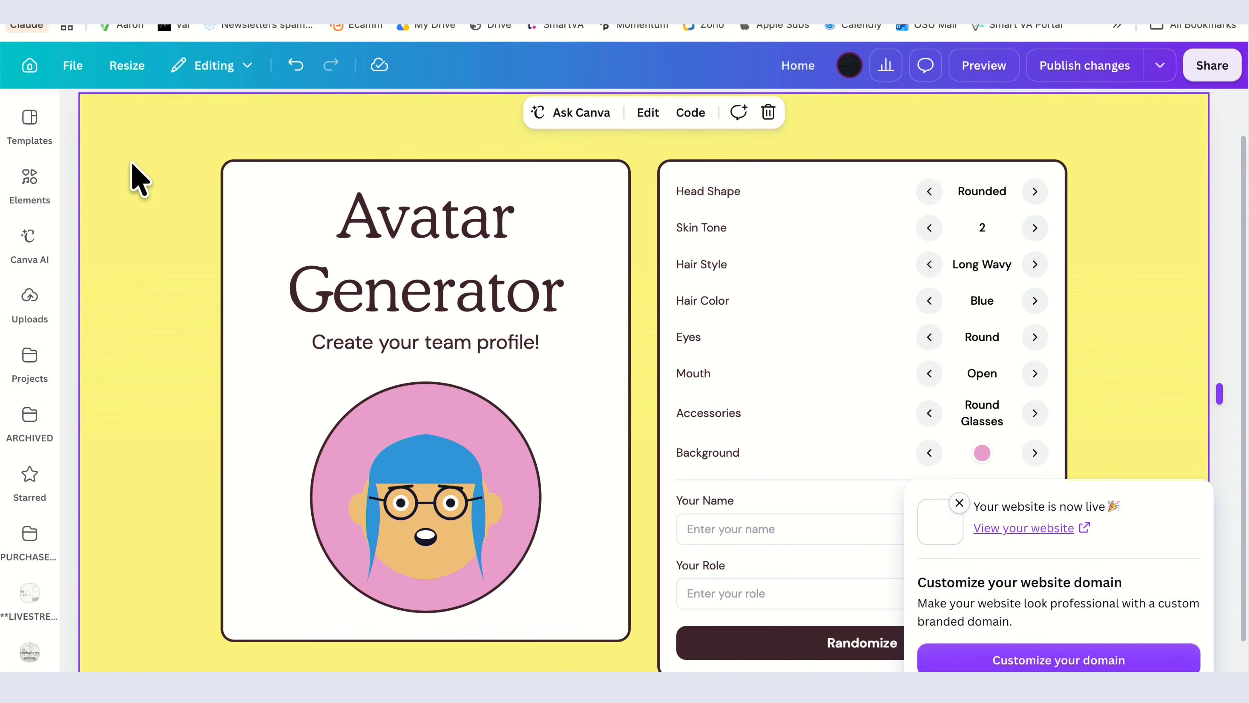
Step: Browse the More like this templates beside the Avatar Generator page
click(30, 123)
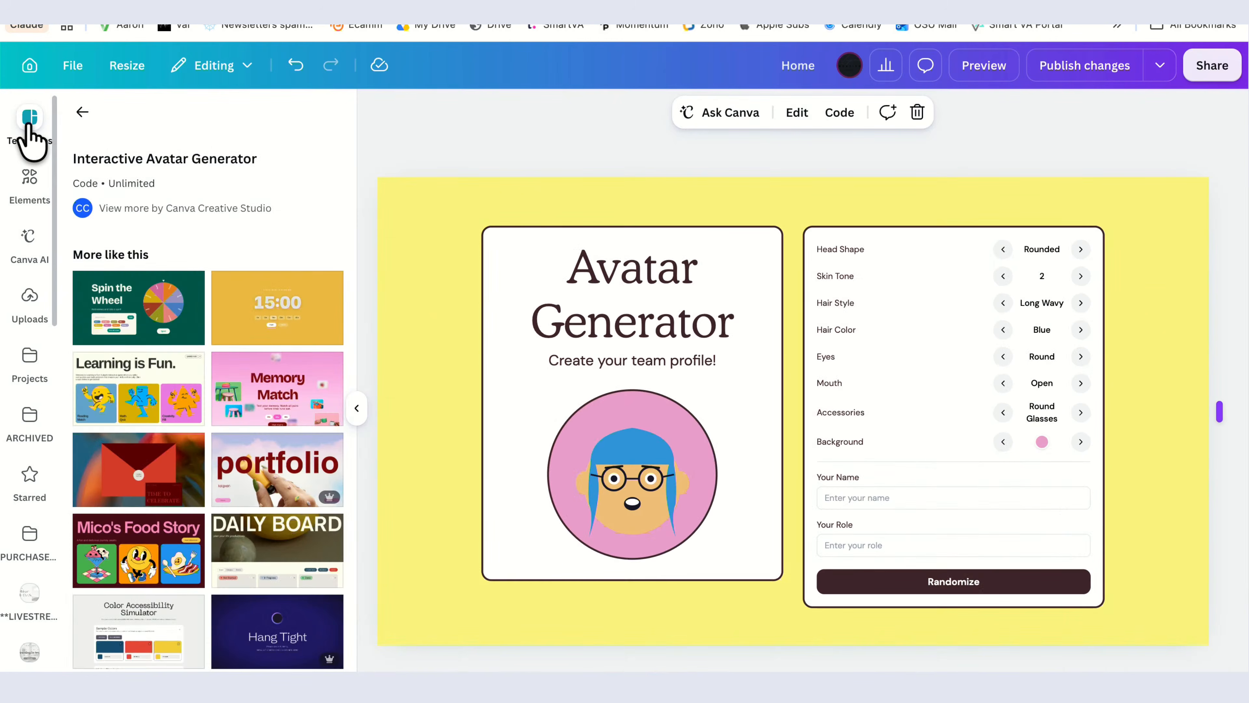
scroll(197, 449, down, 3)
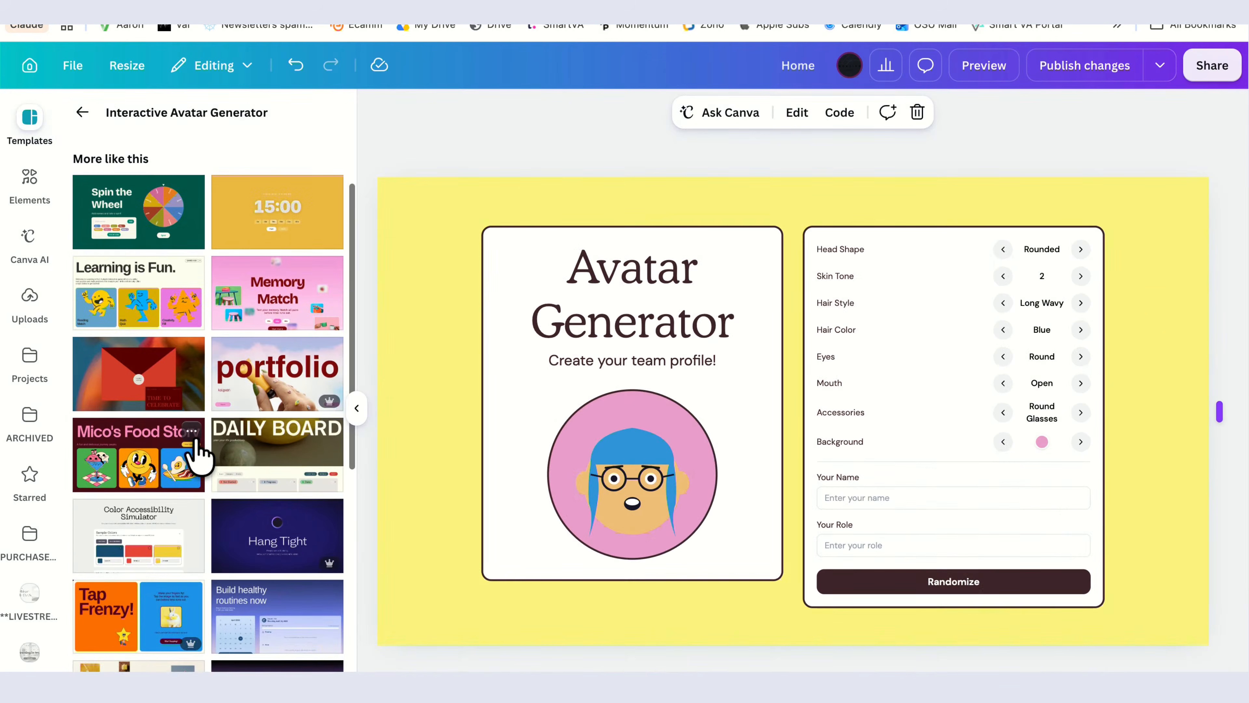
scroll(197, 448, down, 10)
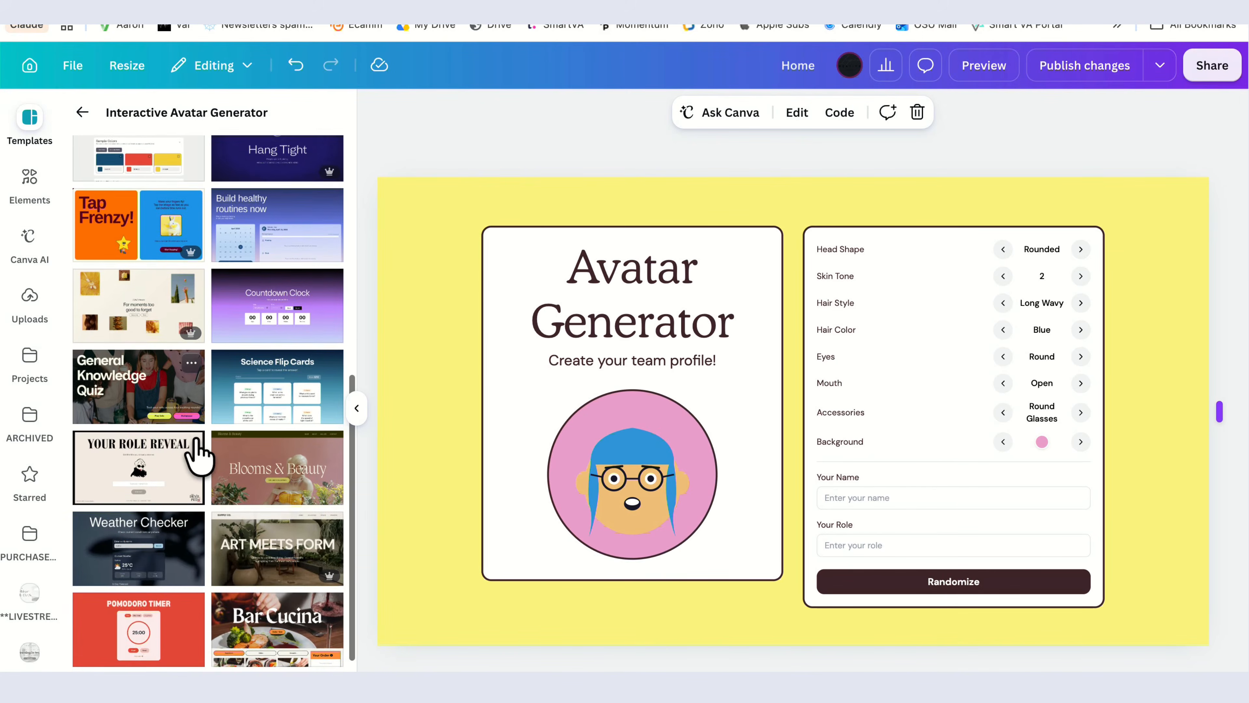
scroll(200, 451, down, 8)
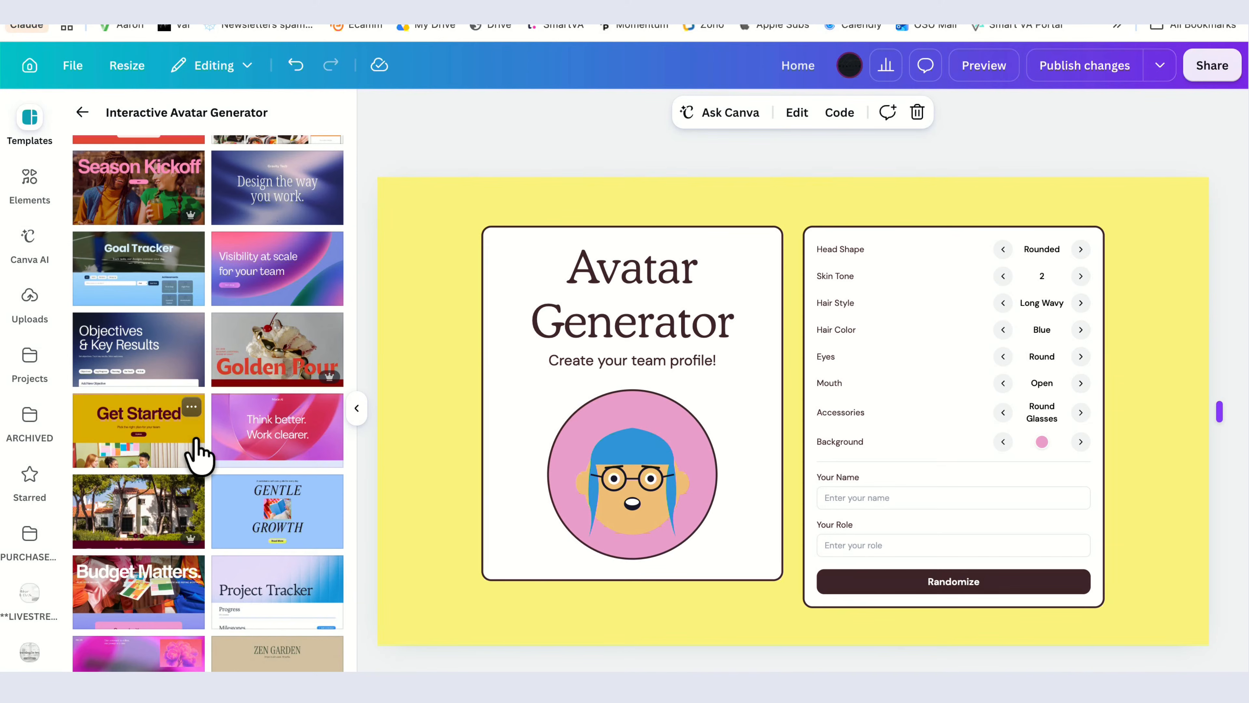
scroll(199, 450, down, 4)
scroll(199, 450, down, 3)
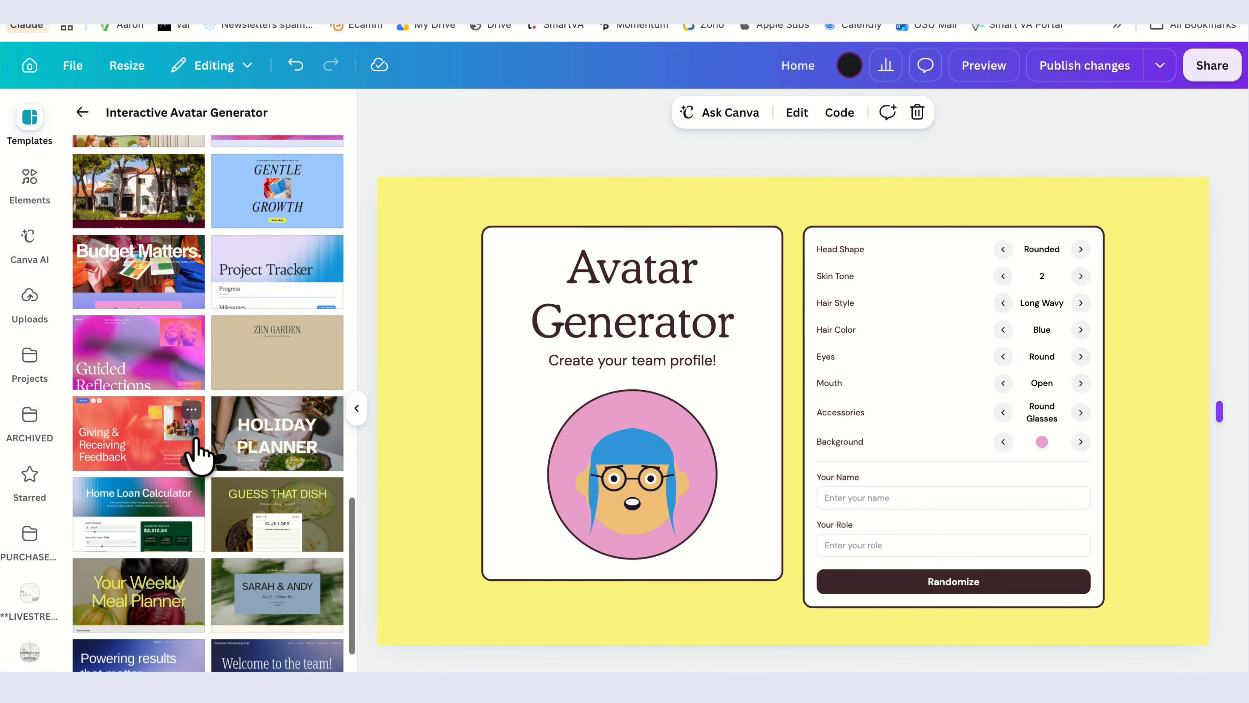
scroll(199, 450, down, 4)
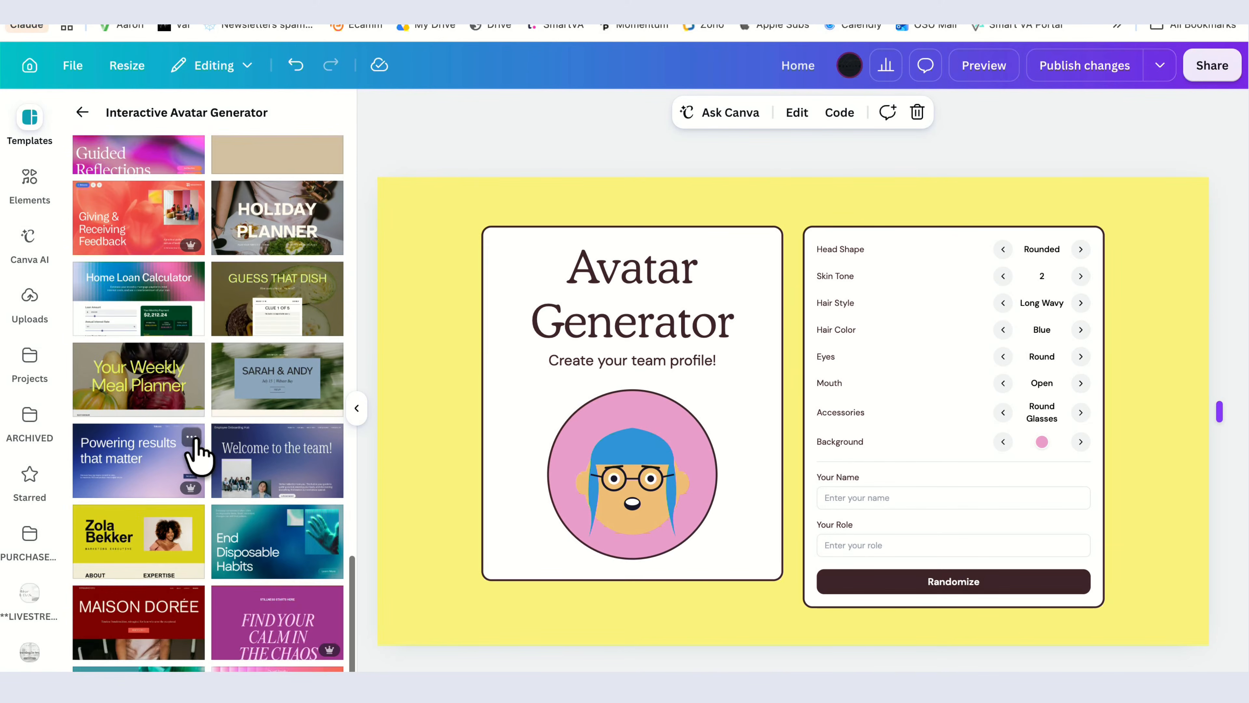
scroll(199, 450, down, 1)
scroll(199, 450, up, 5)
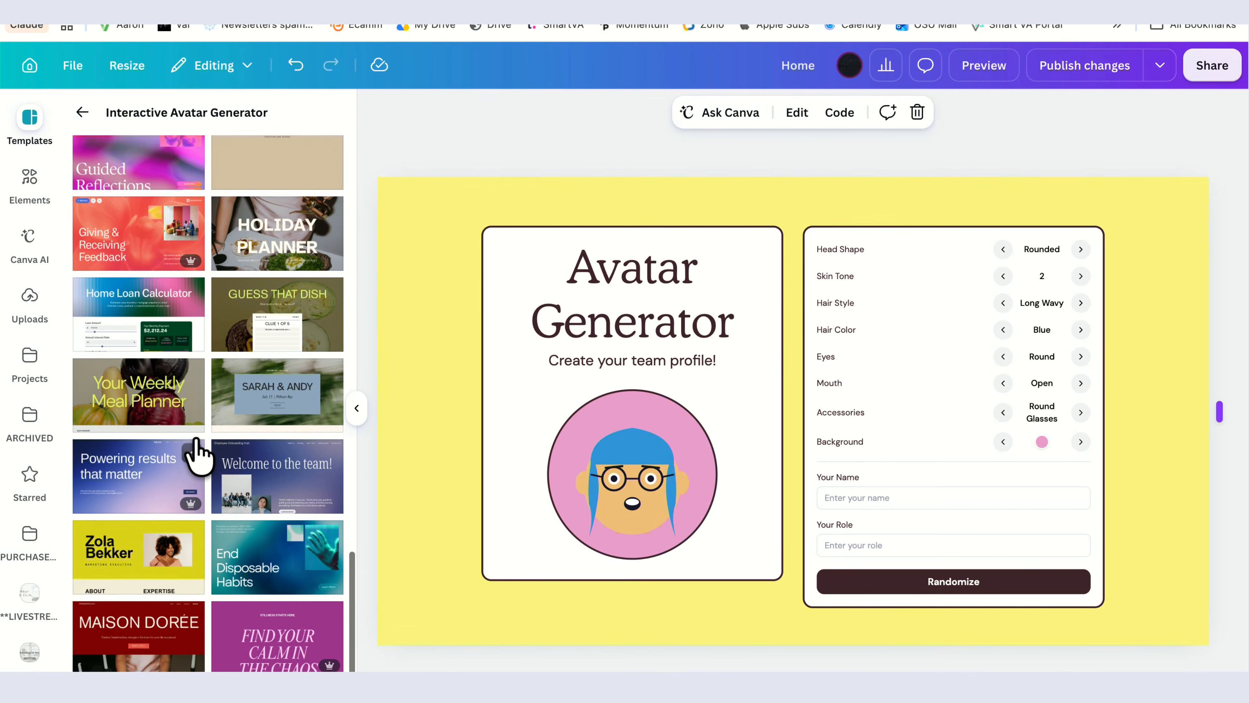
scroll(199, 450, up, 3)
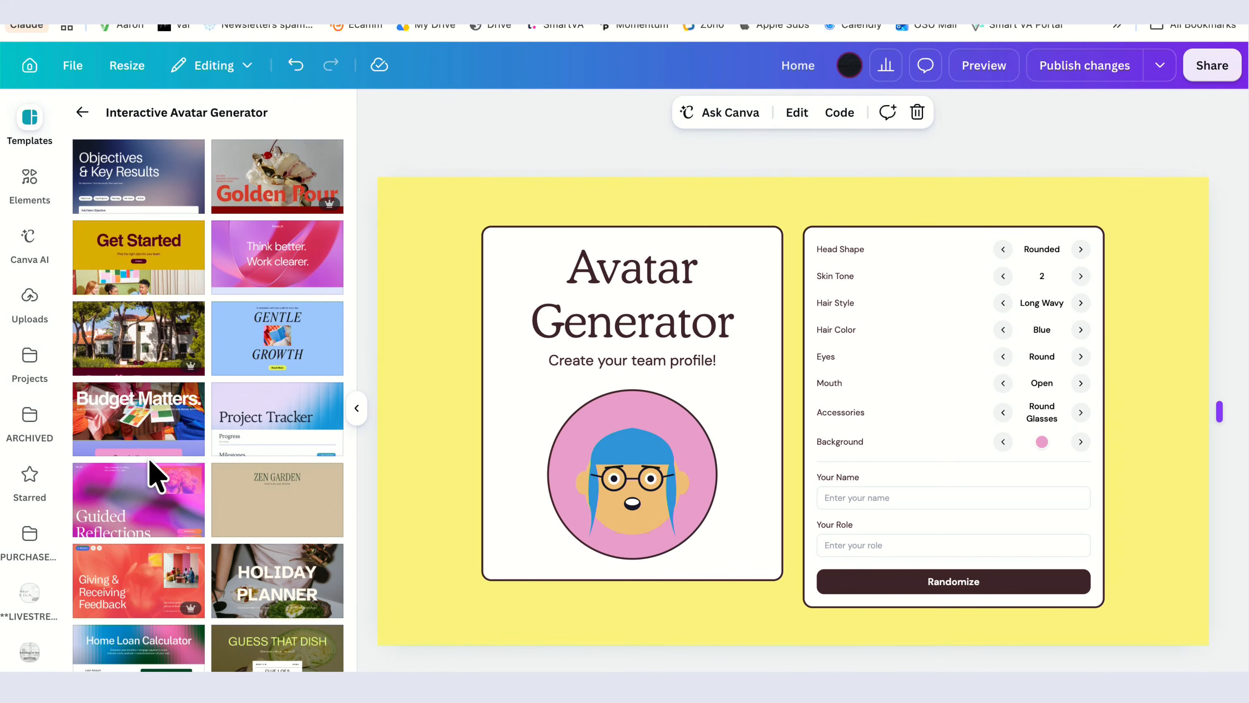
scroll(153, 473, up, 4)
scroll(150, 462, up, 4)
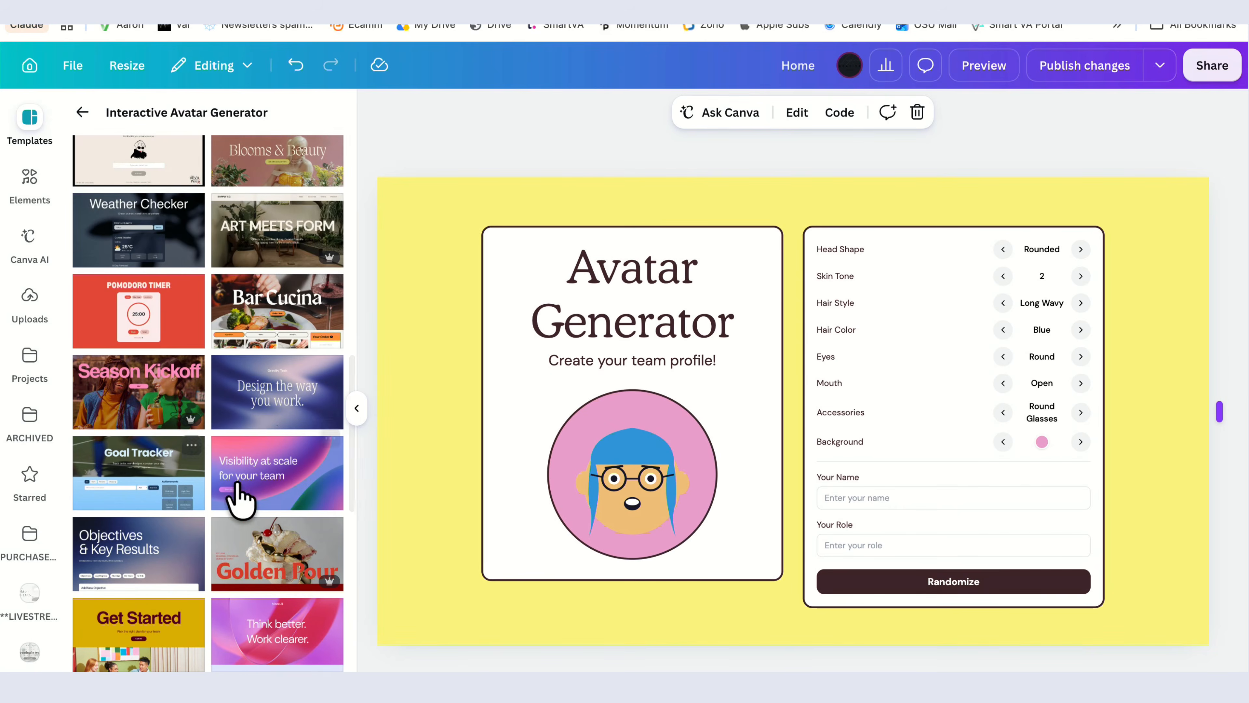
Step: Replace the page with the Visibility at scale template and review its layout
click(268, 480)
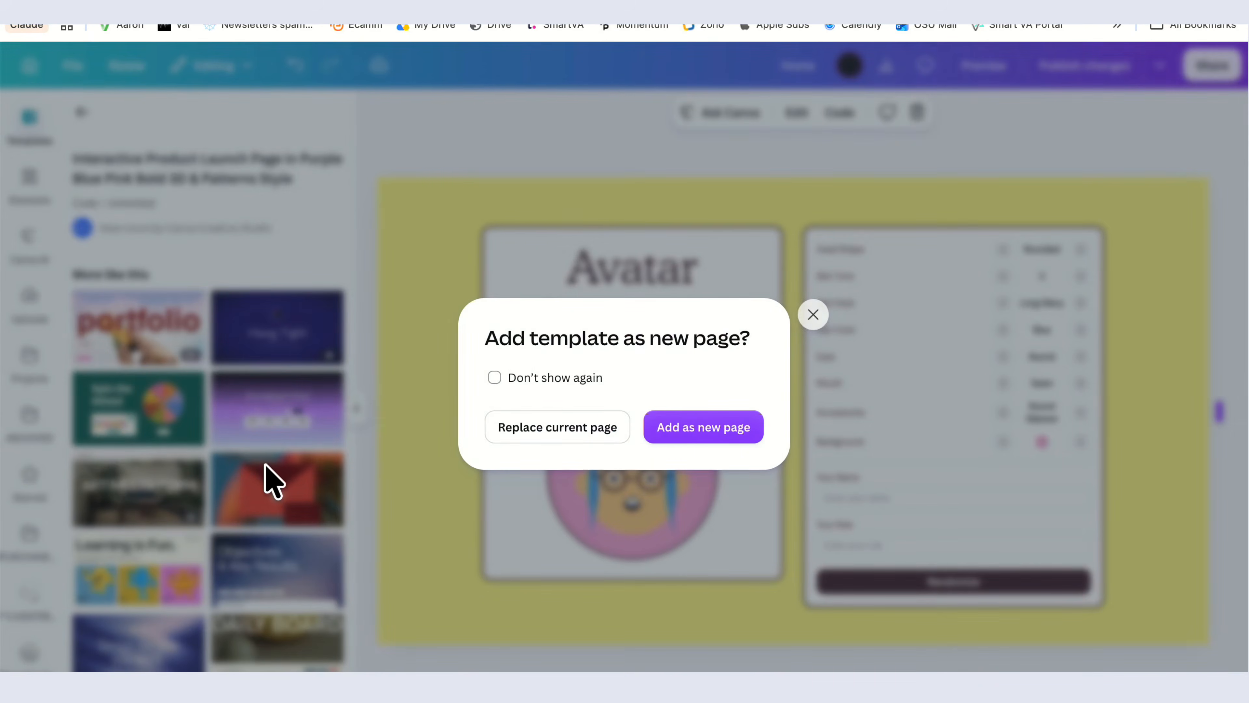
click(594, 426)
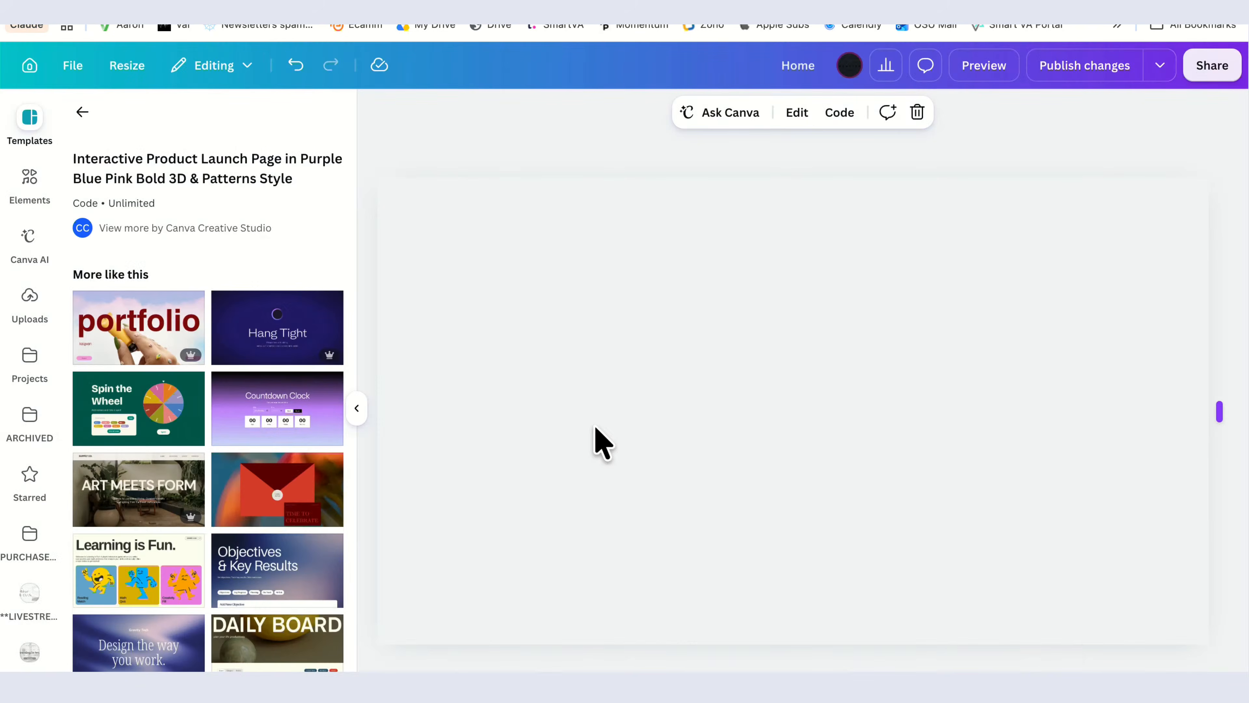
scroll(594, 438, down, 5)
scroll(794, 380, down, 15)
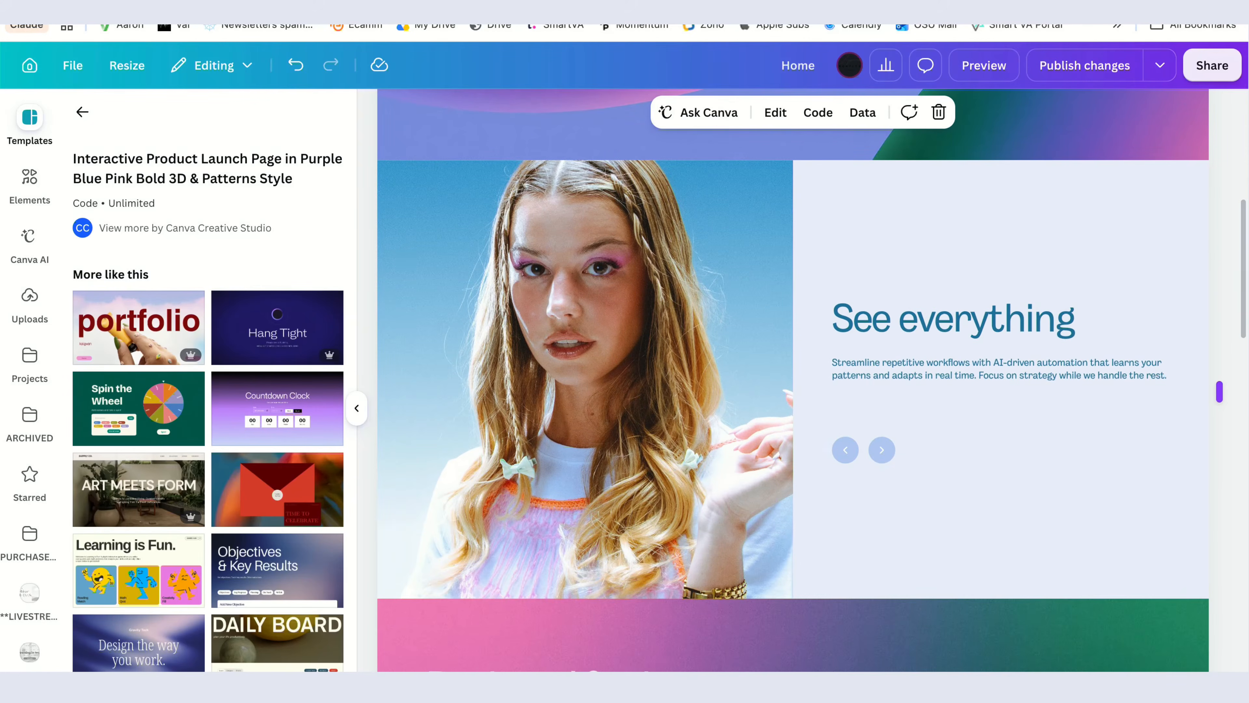
scroll(793, 380, down, 5)
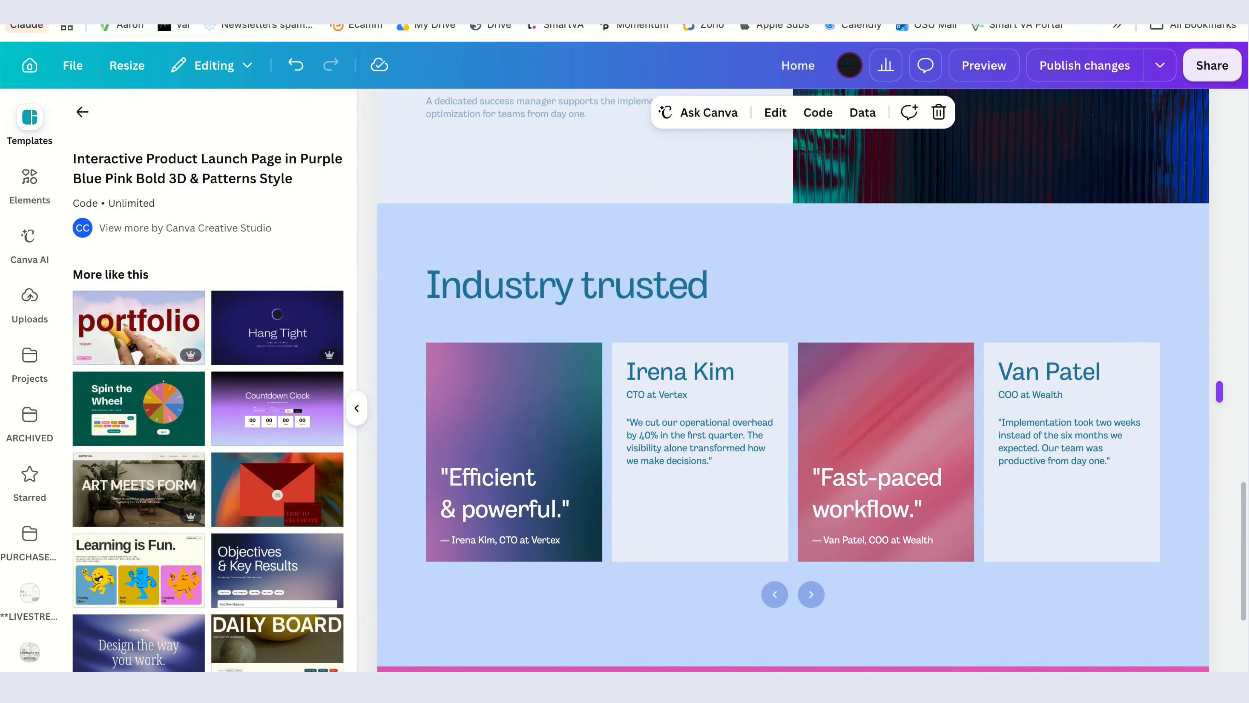
scroll(786, 313, up, 20)
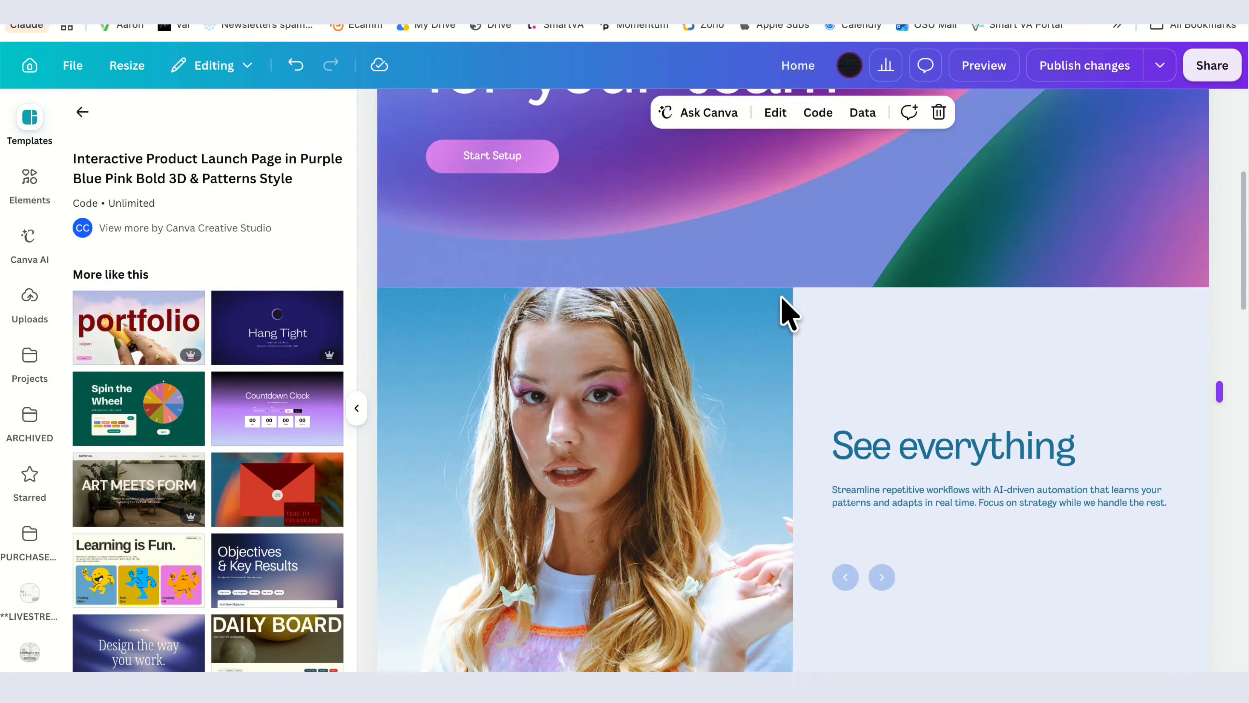
scroll(787, 313, up, 6)
scroll(783, 298, down, 20)
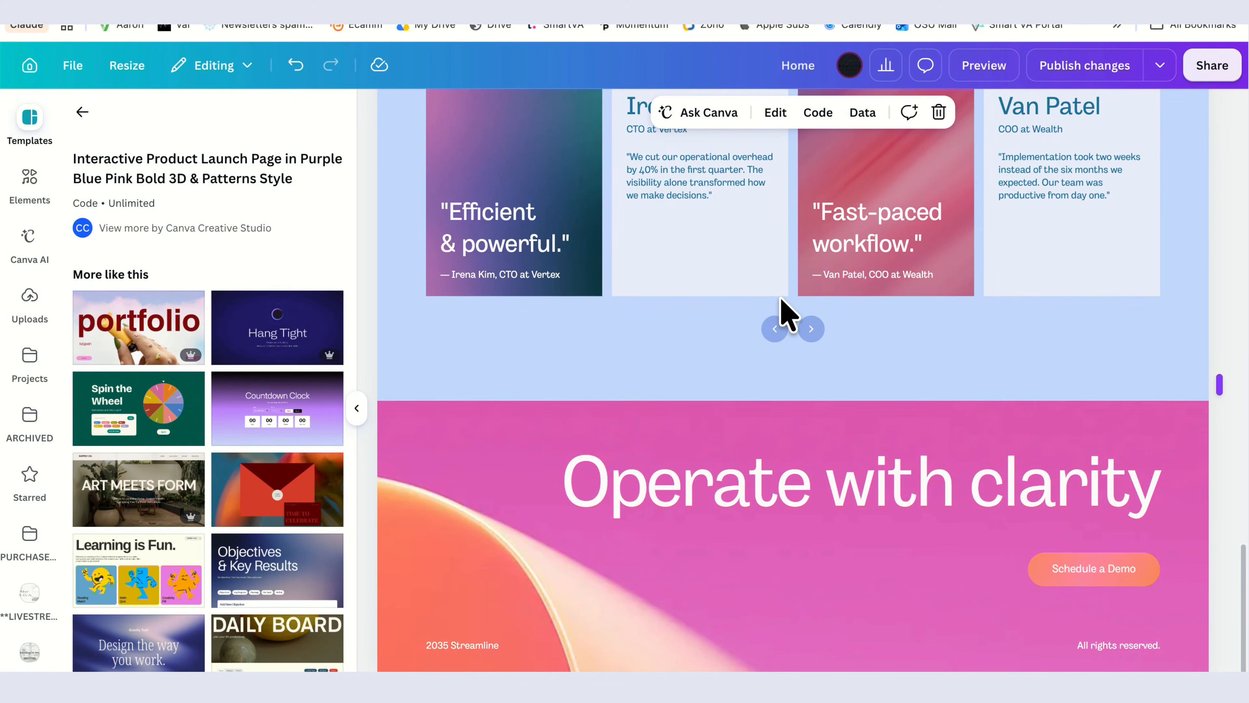
Step: Publish the updated website changes and switch to the Unkillable Plants Guide project in Replit
click(783, 256)
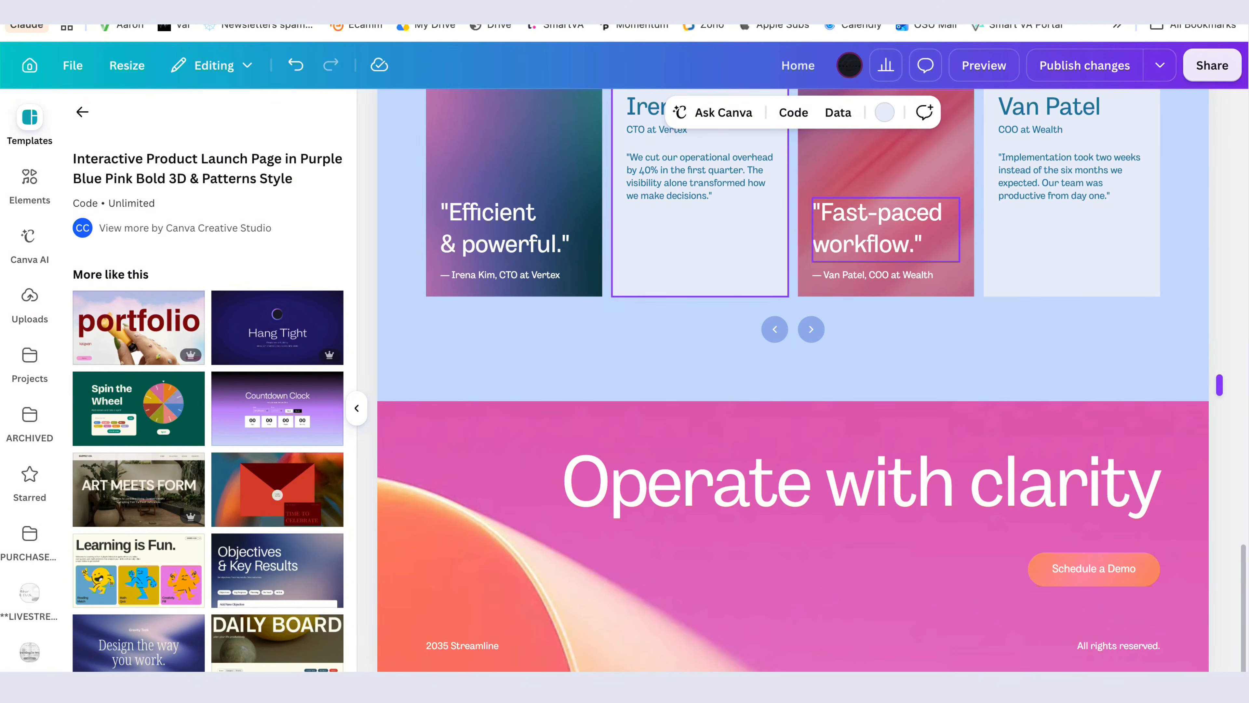
scroll(739, 405, up, 10)
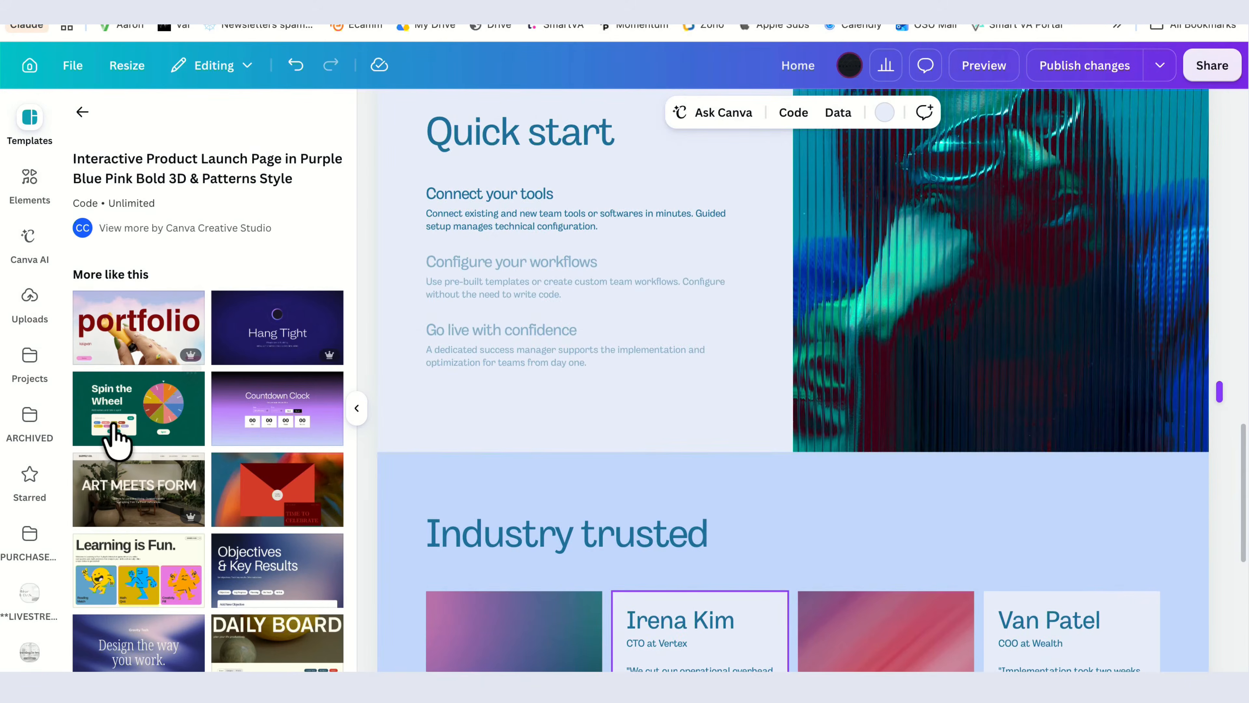
scroll(864, 447, up, 4)
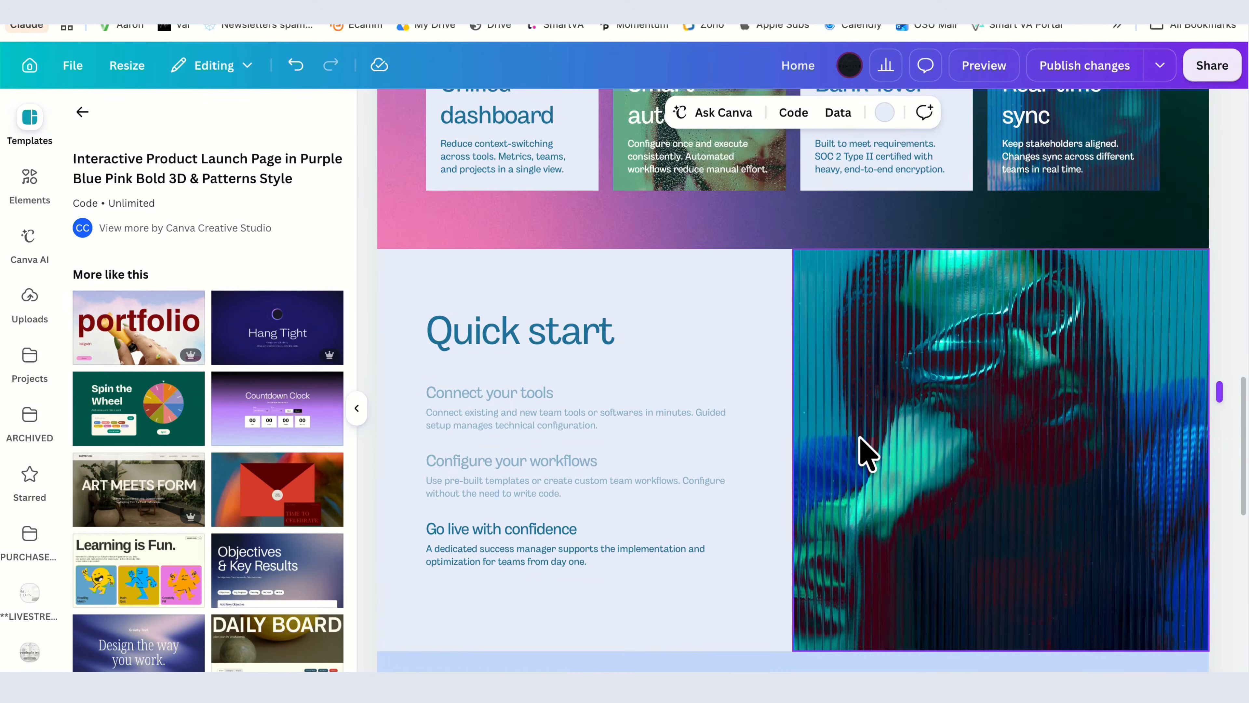
scroll(866, 450, up, 10)
click(1073, 69)
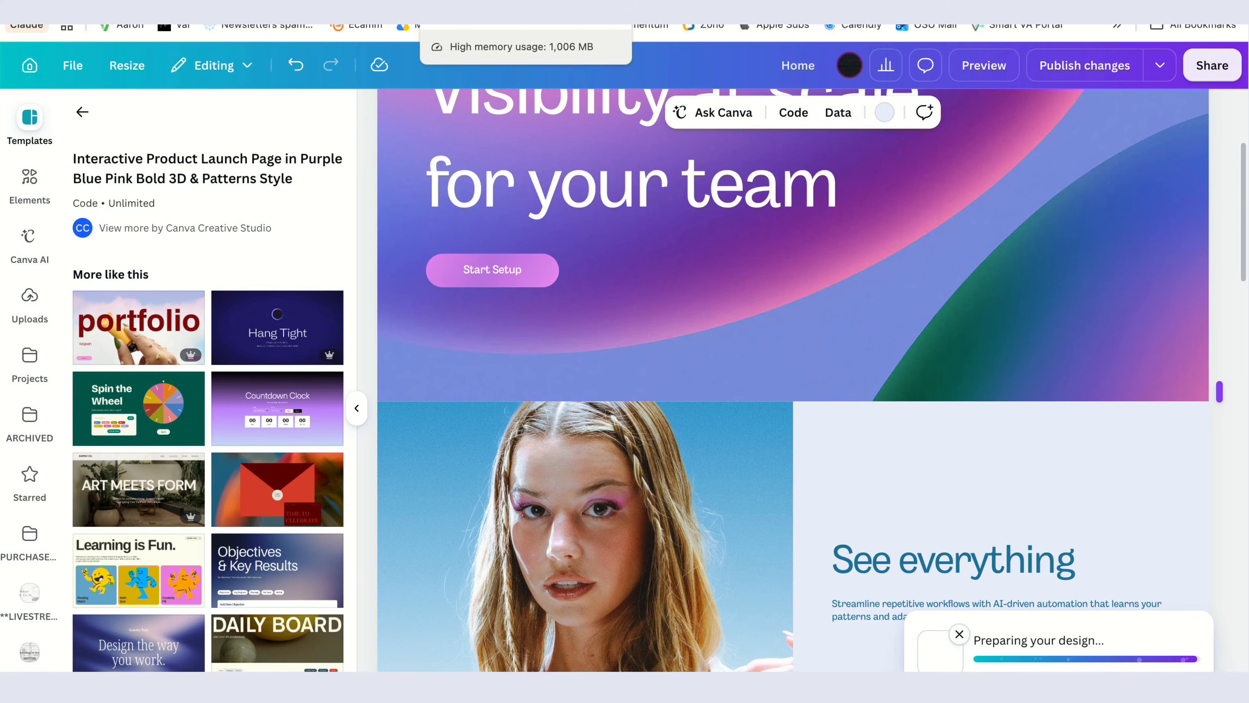
key(ctrl+Tab)
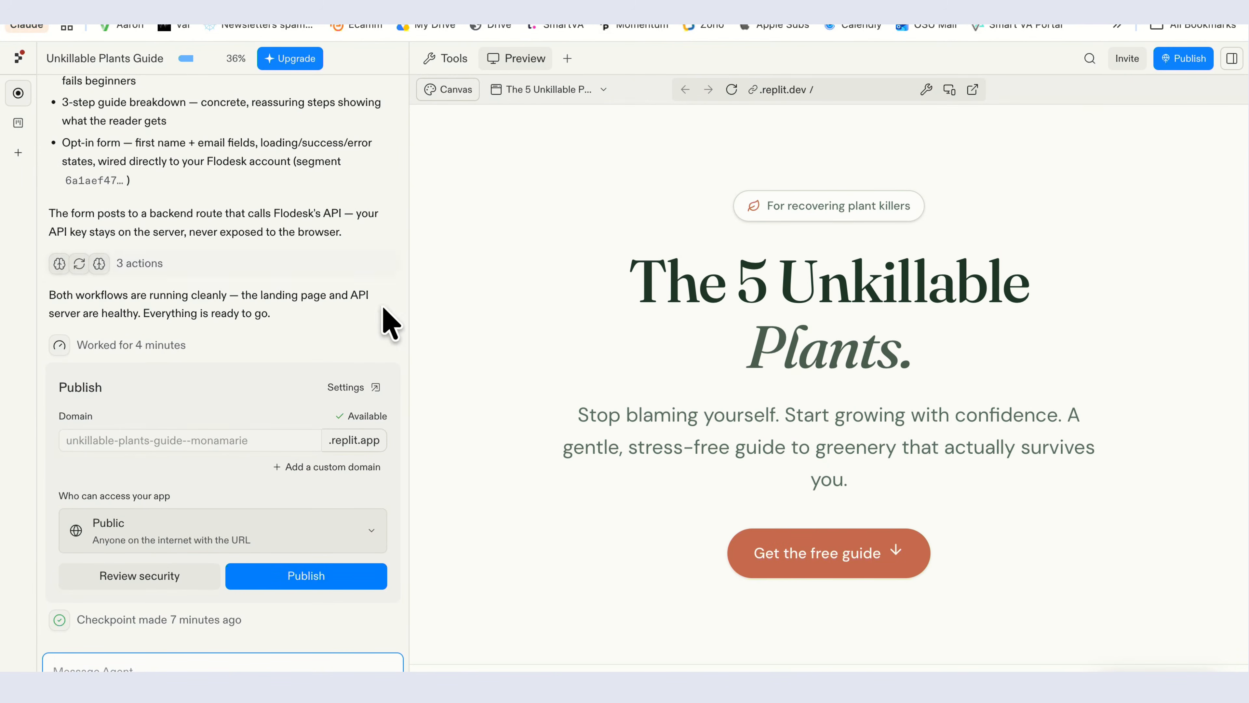
Step: Collapse the agent panel so the preview fills the window, and scroll to the guide signup form
drag(405, 354, 97, 363)
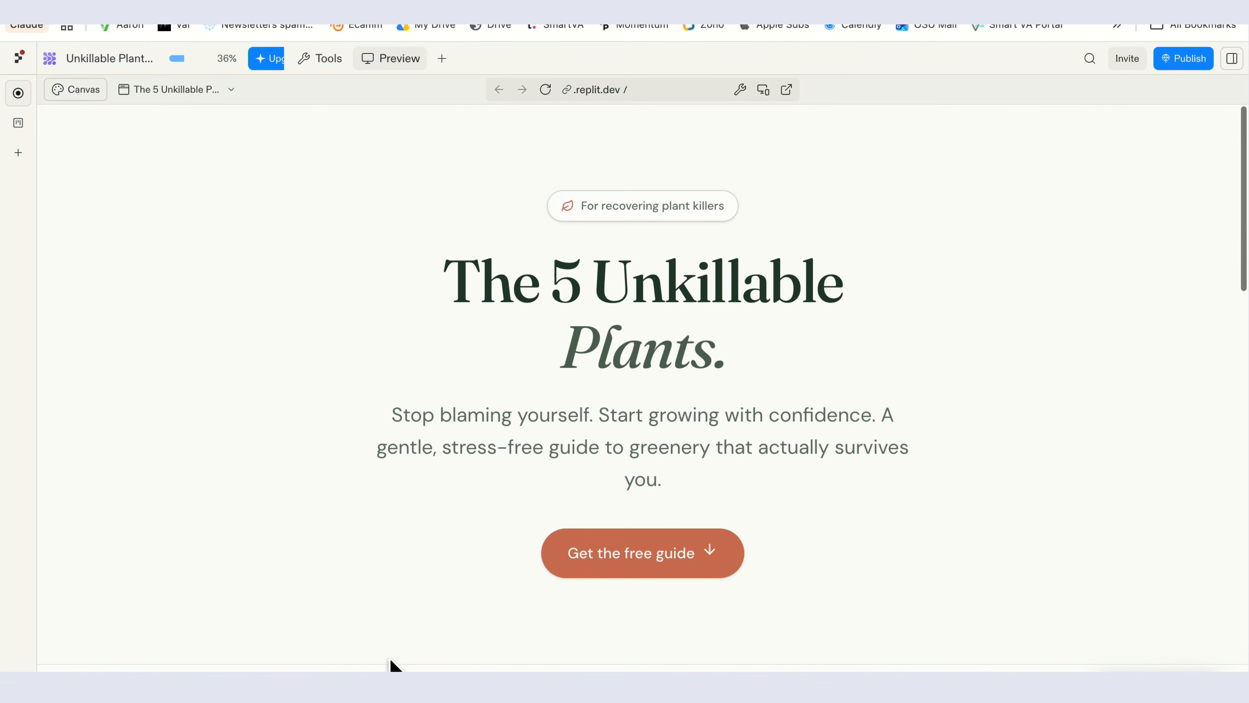
scroll(390, 667, down, 1)
scroll(391, 667, down, 2)
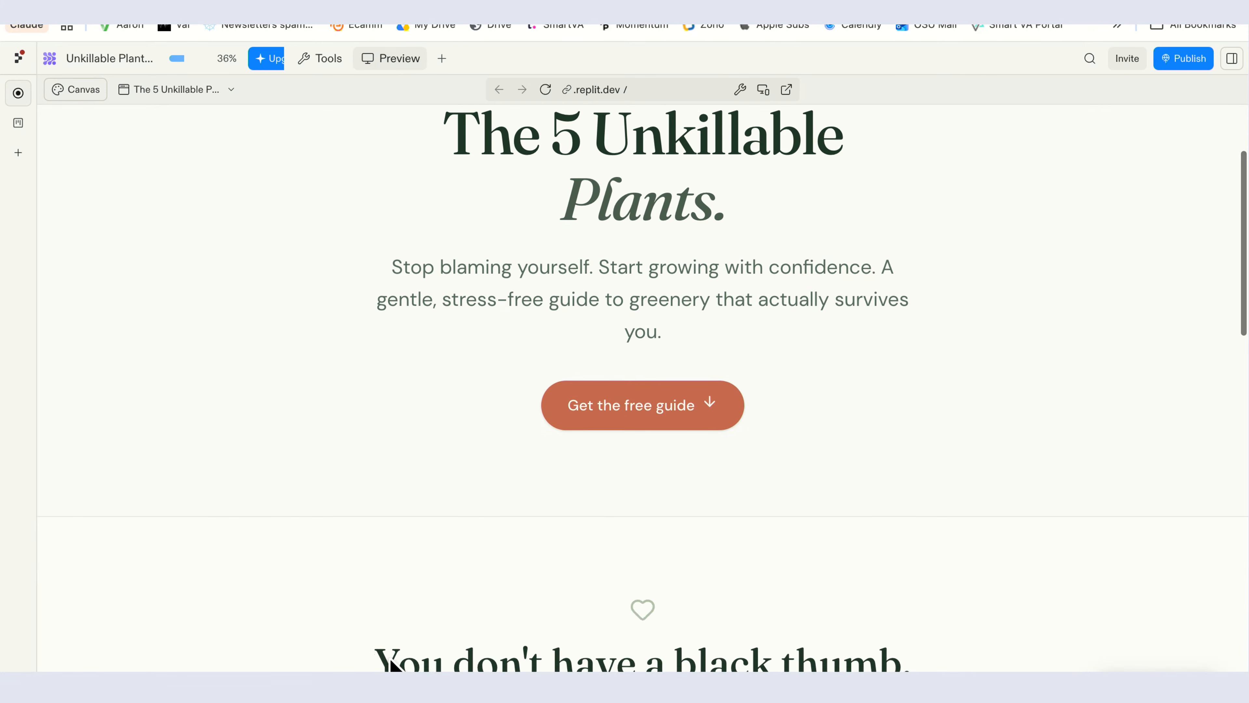
scroll(394, 666, down, 2)
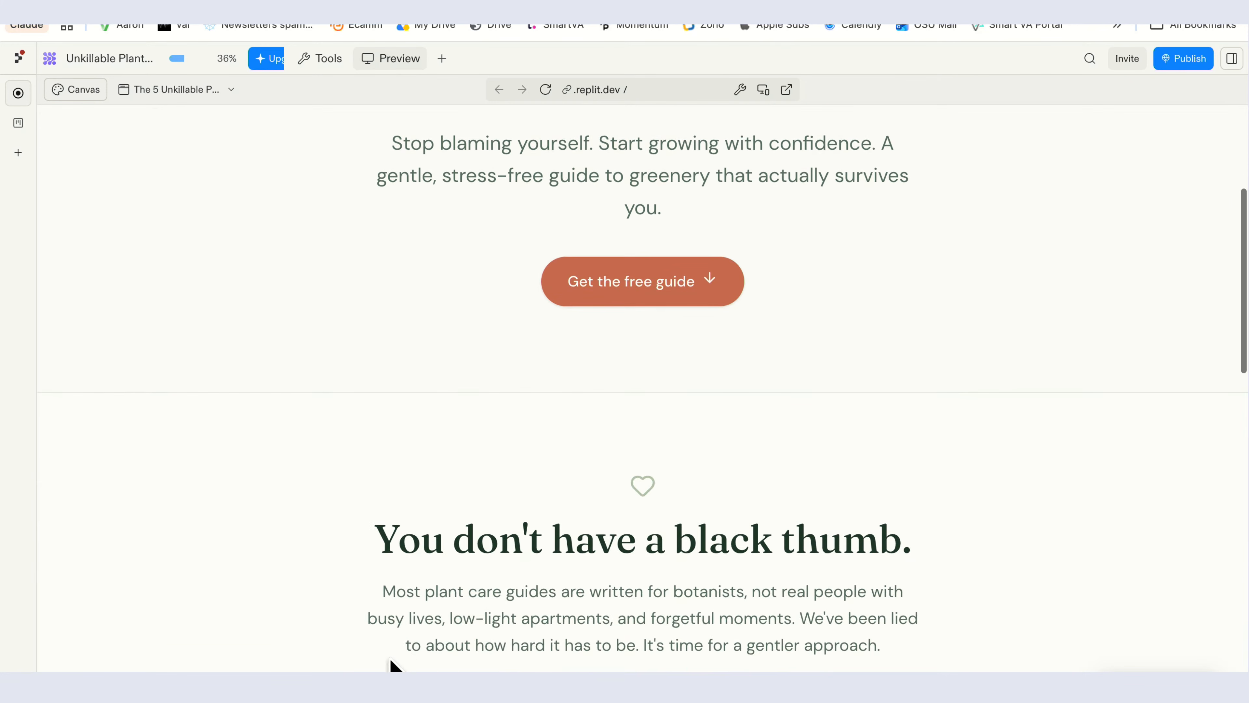
click(653, 284)
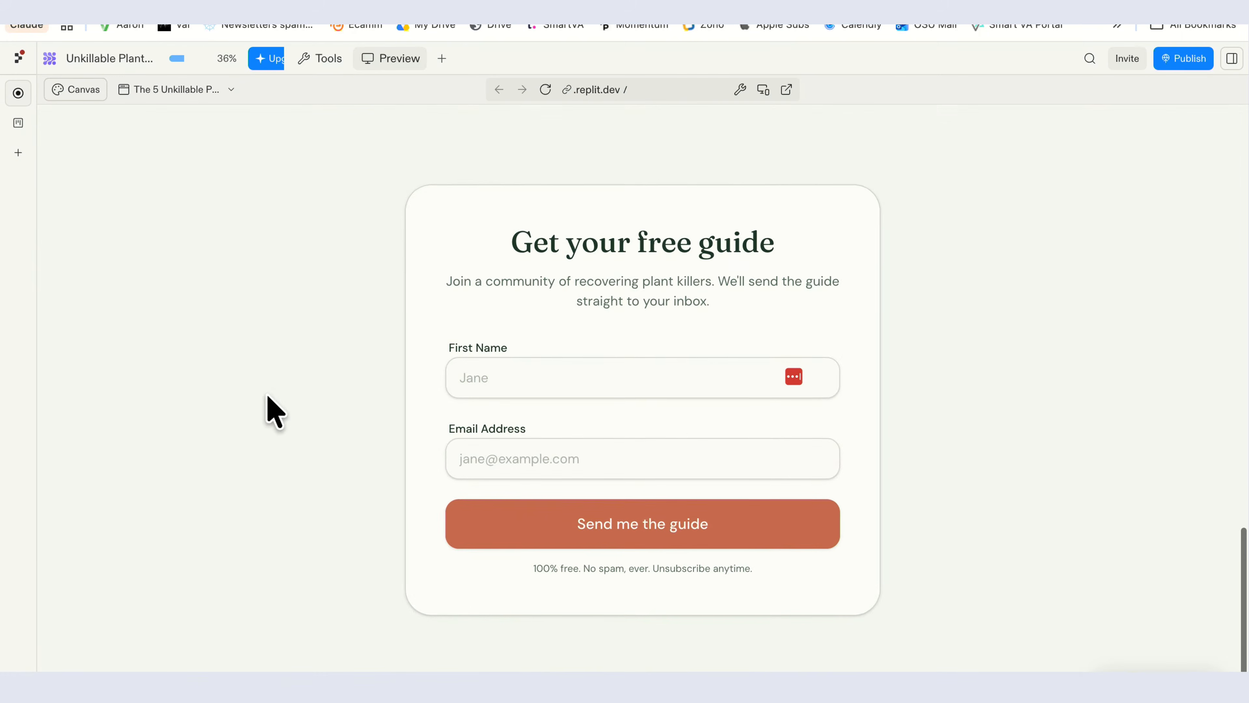
scroll(274, 412, up, 10)
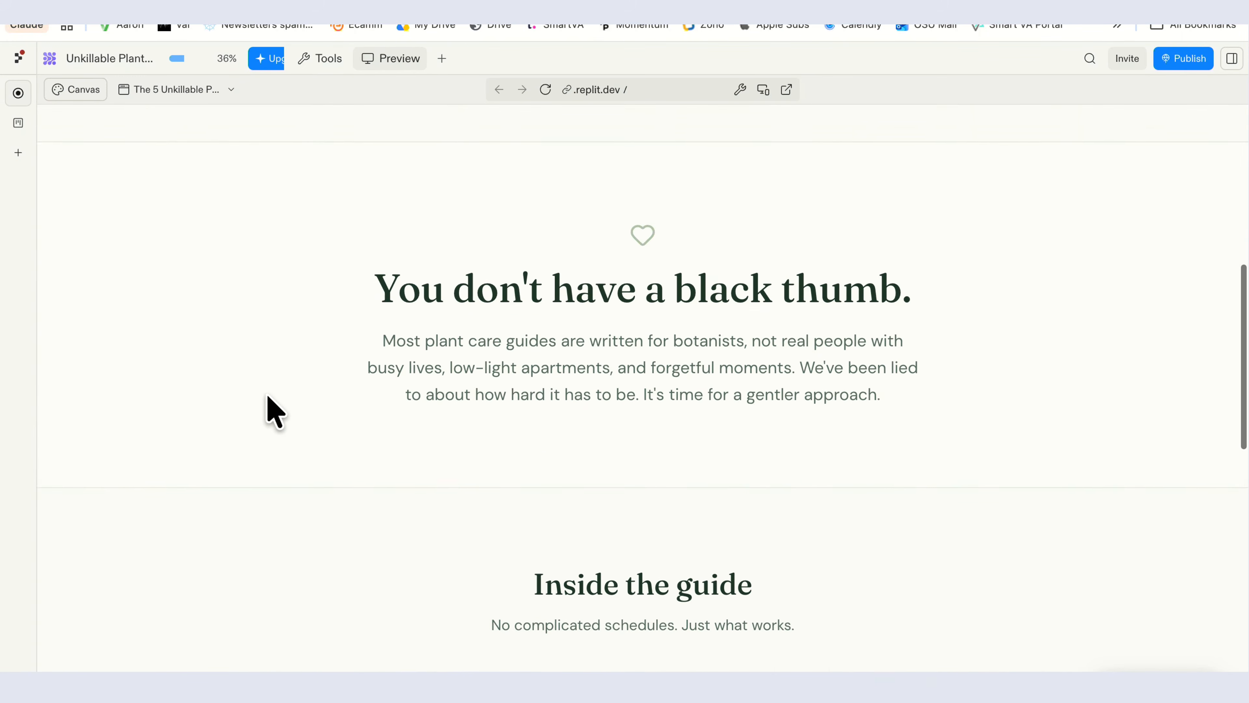
scroll(274, 412, down, 1)
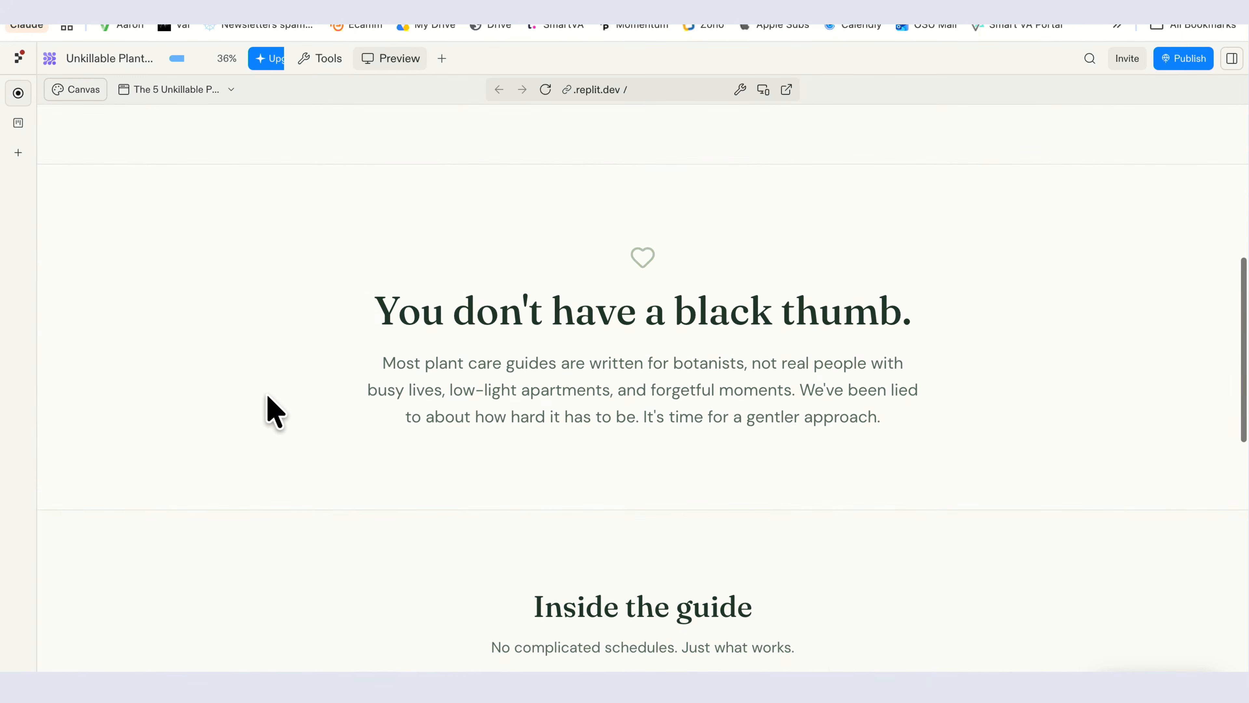
scroll(274, 412, down, 5)
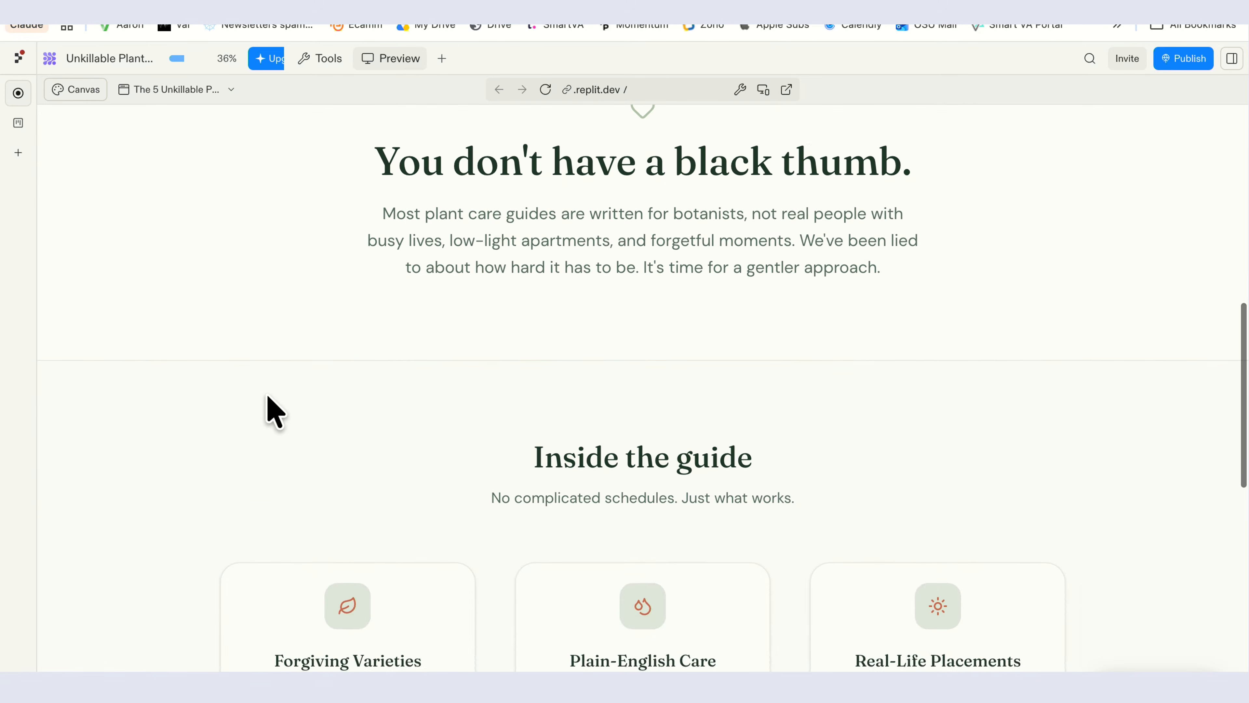
scroll(274, 412, down, 3)
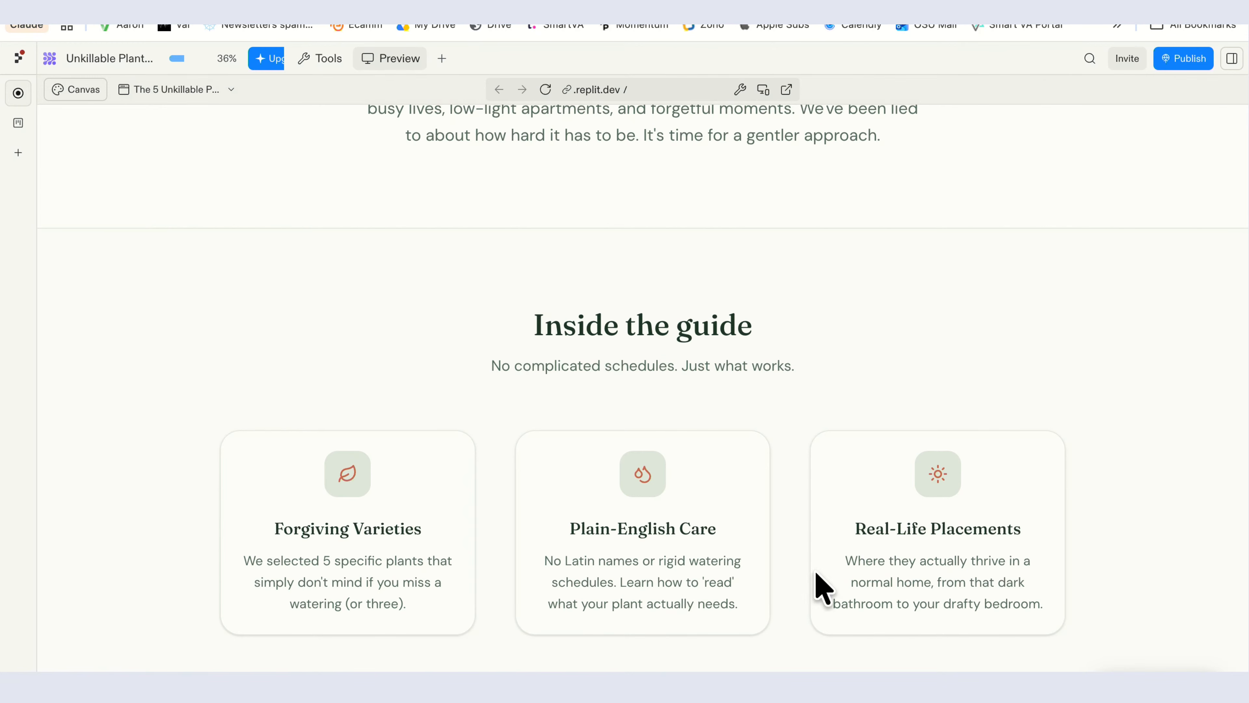
scroll(274, 412, down, 3)
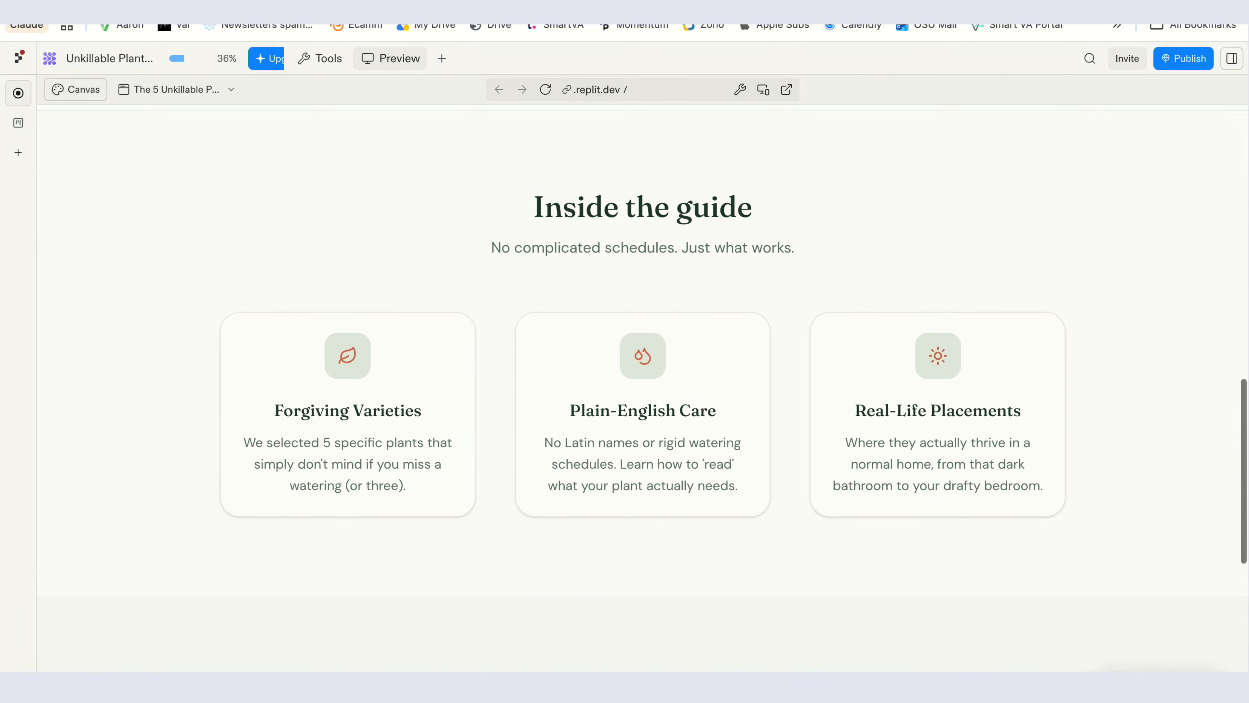
scroll(643, 390, down, 5)
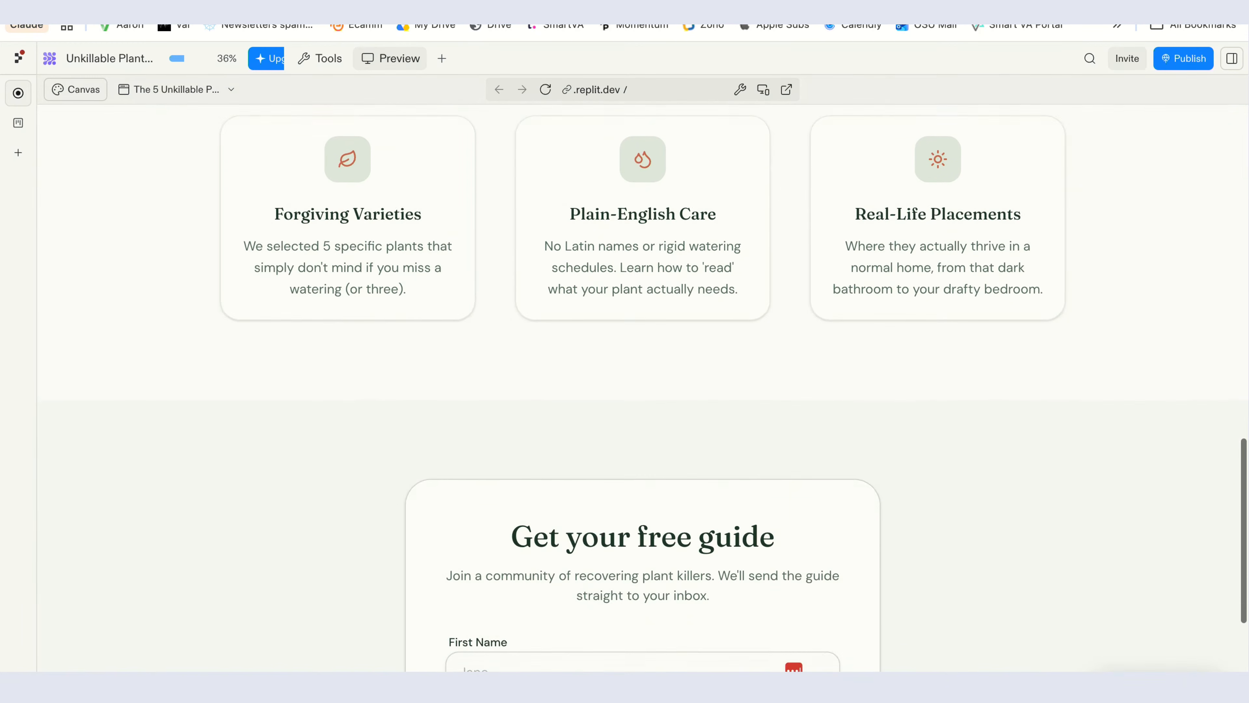
scroll(643, 387, down, 5)
Step: Fill the Get your free guide form with a test first name and email address
click(545, 483)
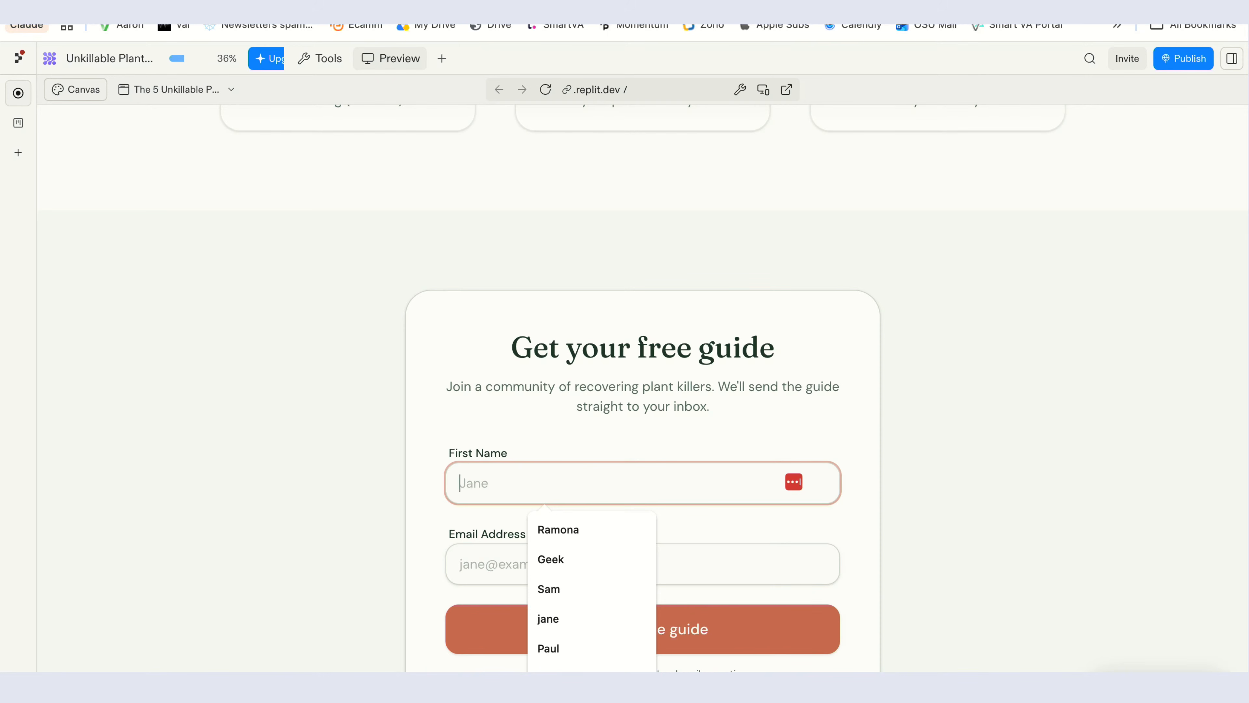
text(Jerry)
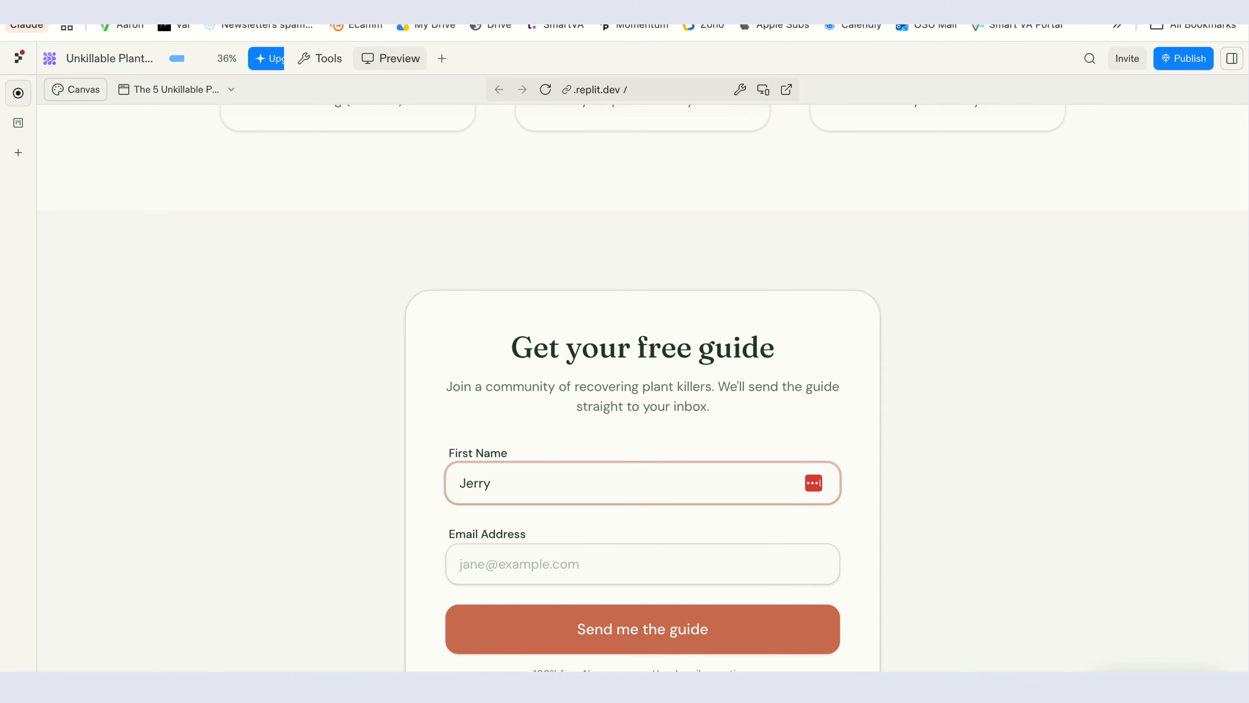
click(461, 563)
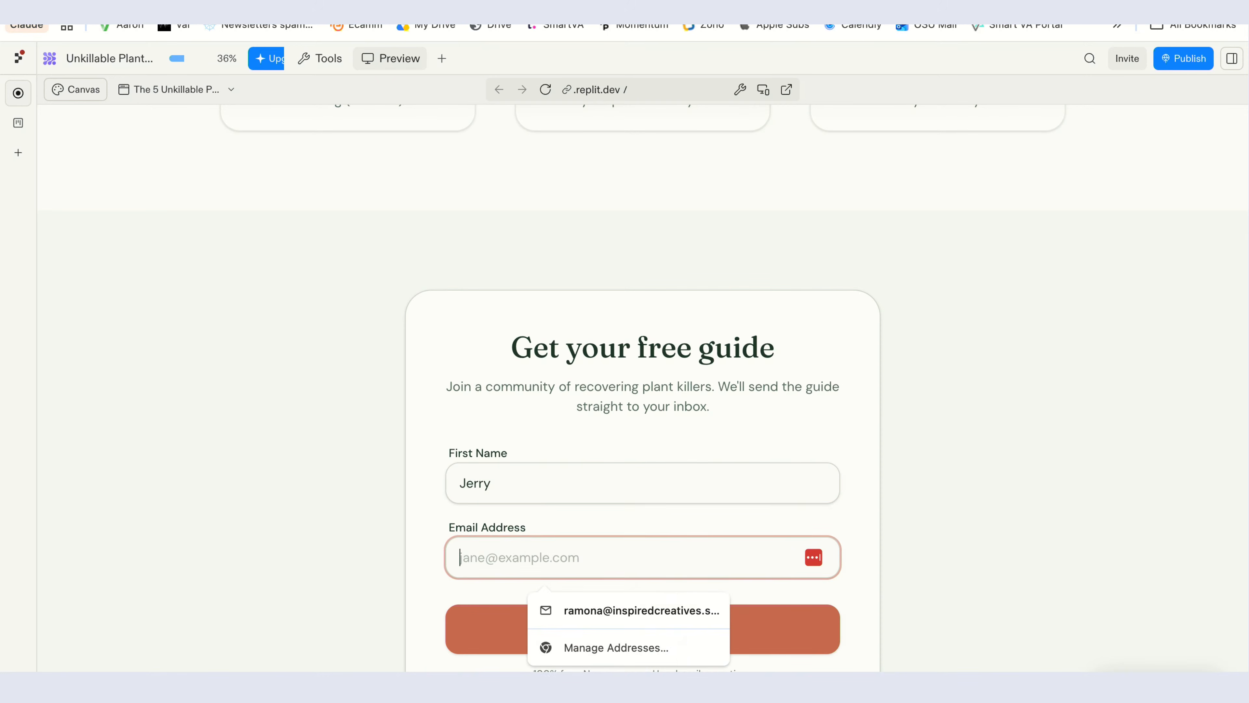
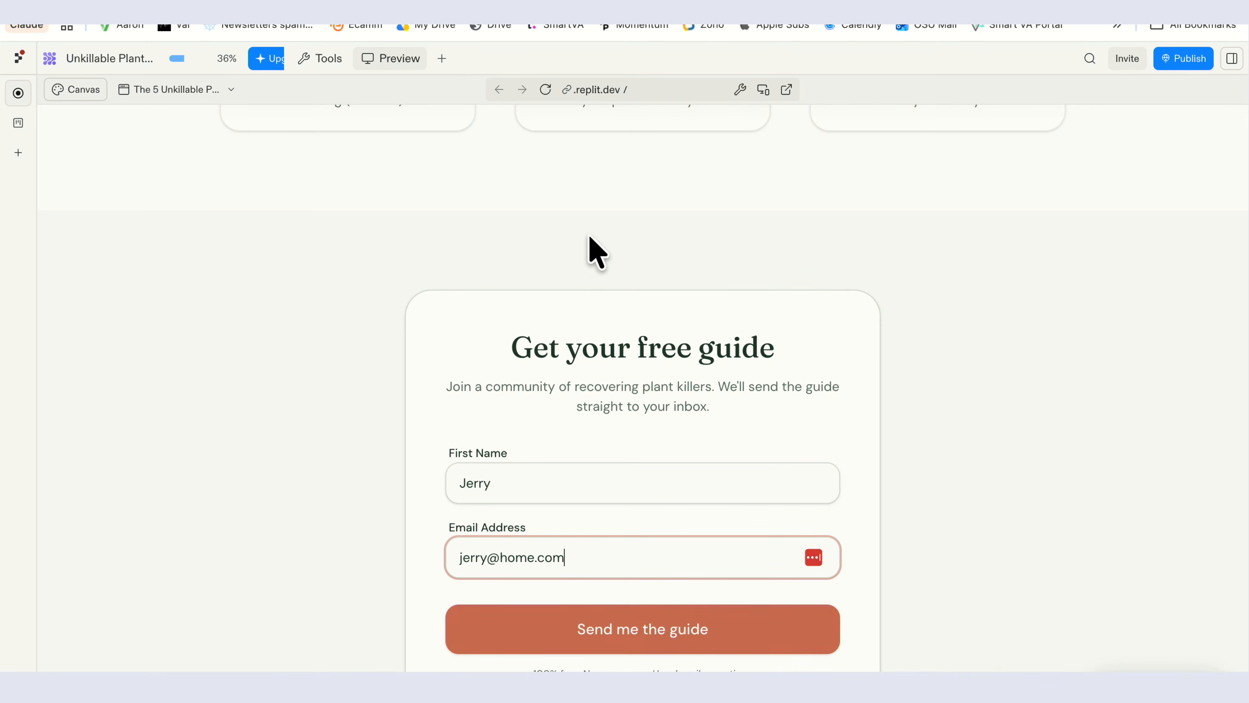
click(1180, 61)
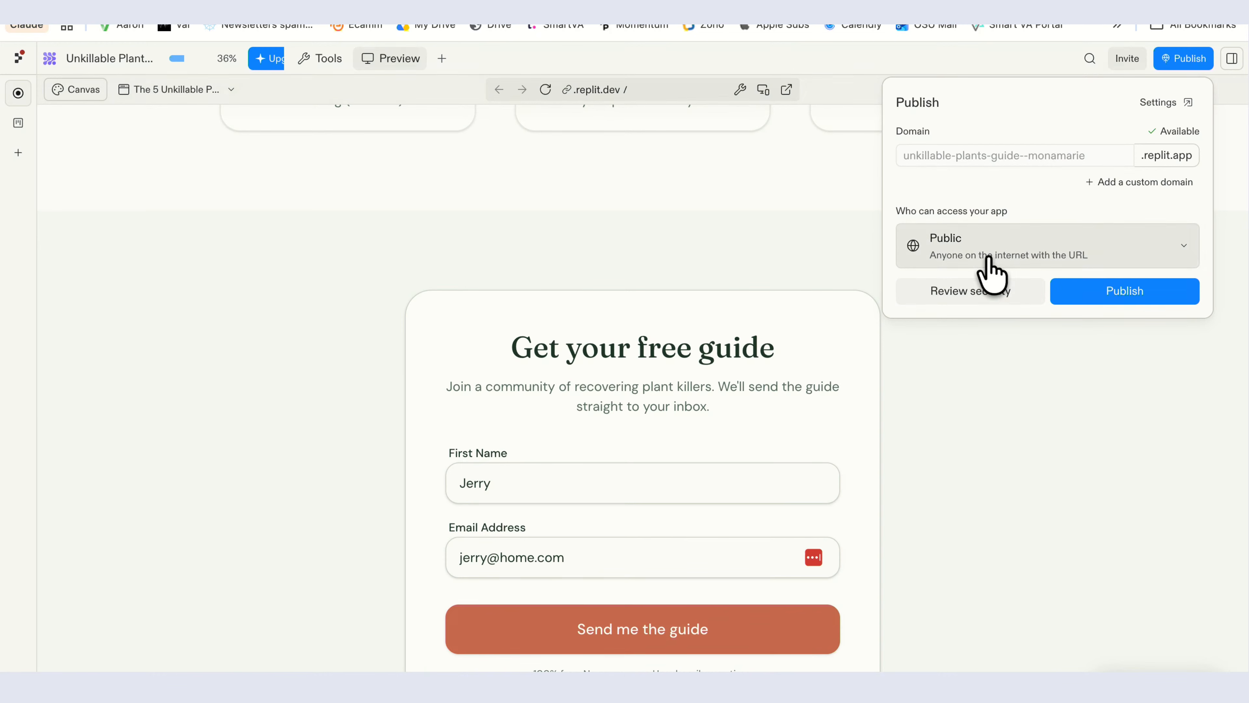
Step: Publish the plants guide app with public access
click(1114, 293)
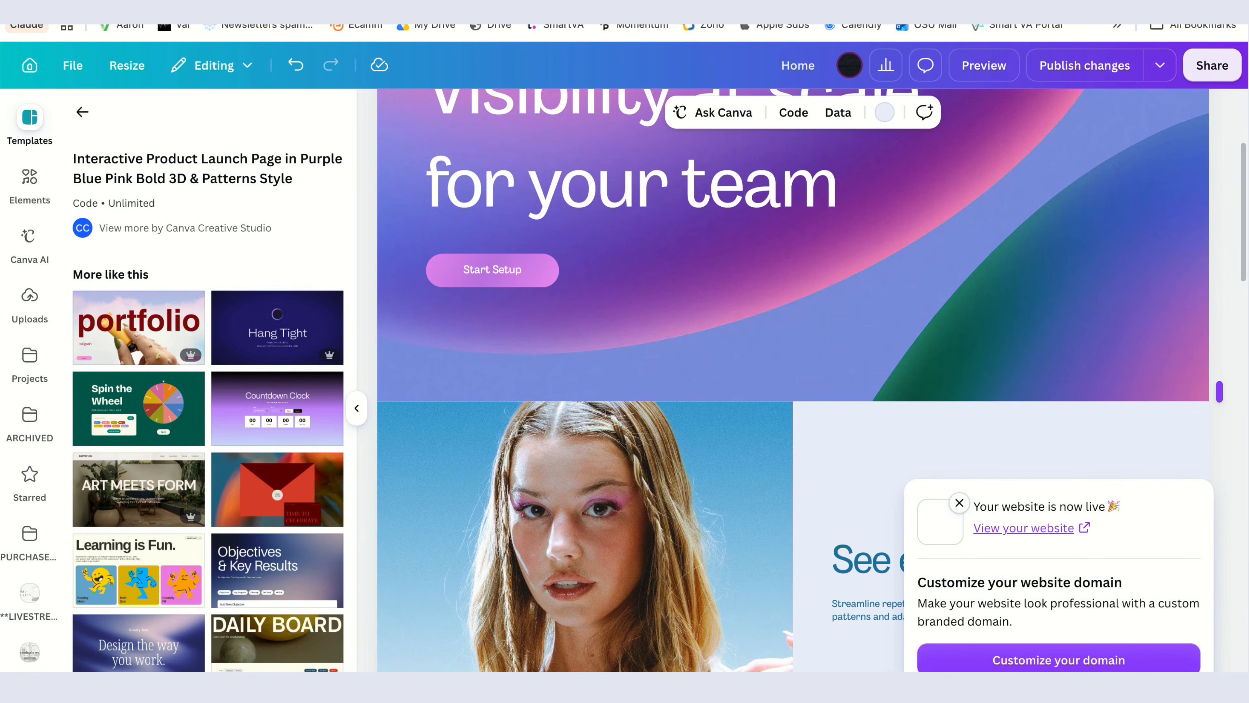
Step: Open the live Canva site and bring up the Schedule a Demo form from the footer
click(1017, 528)
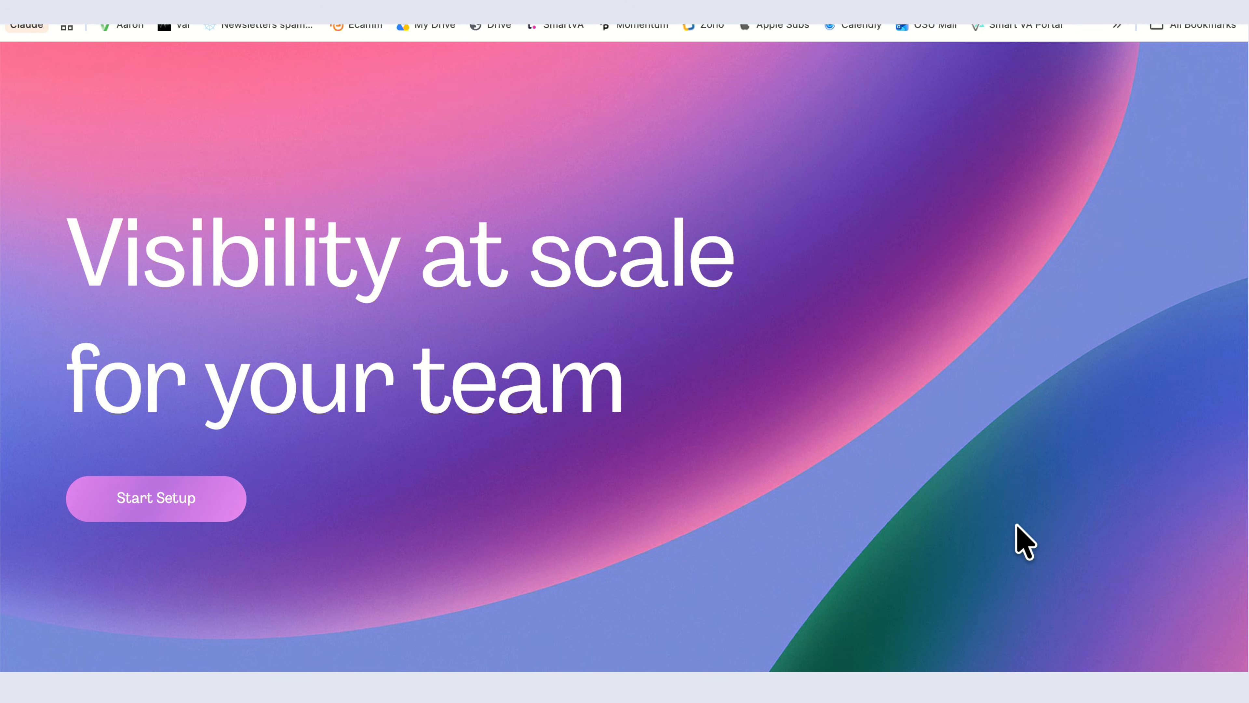
click(166, 505)
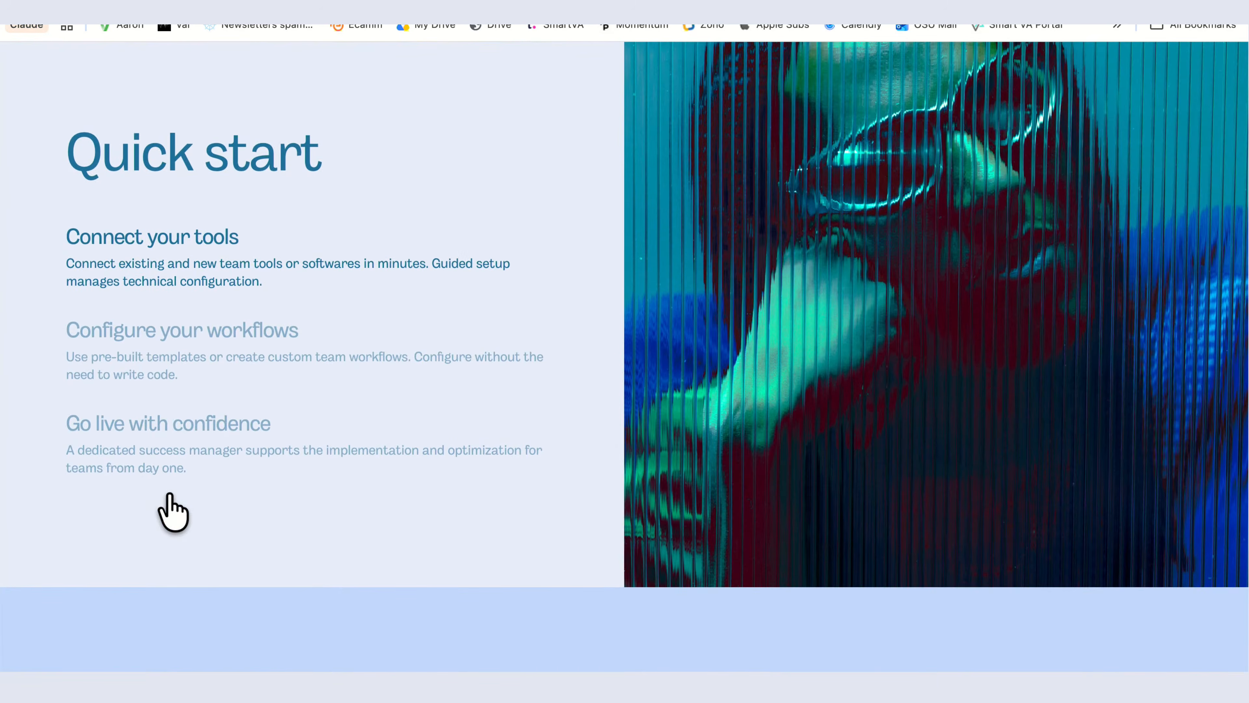
scroll(170, 512, down, 10)
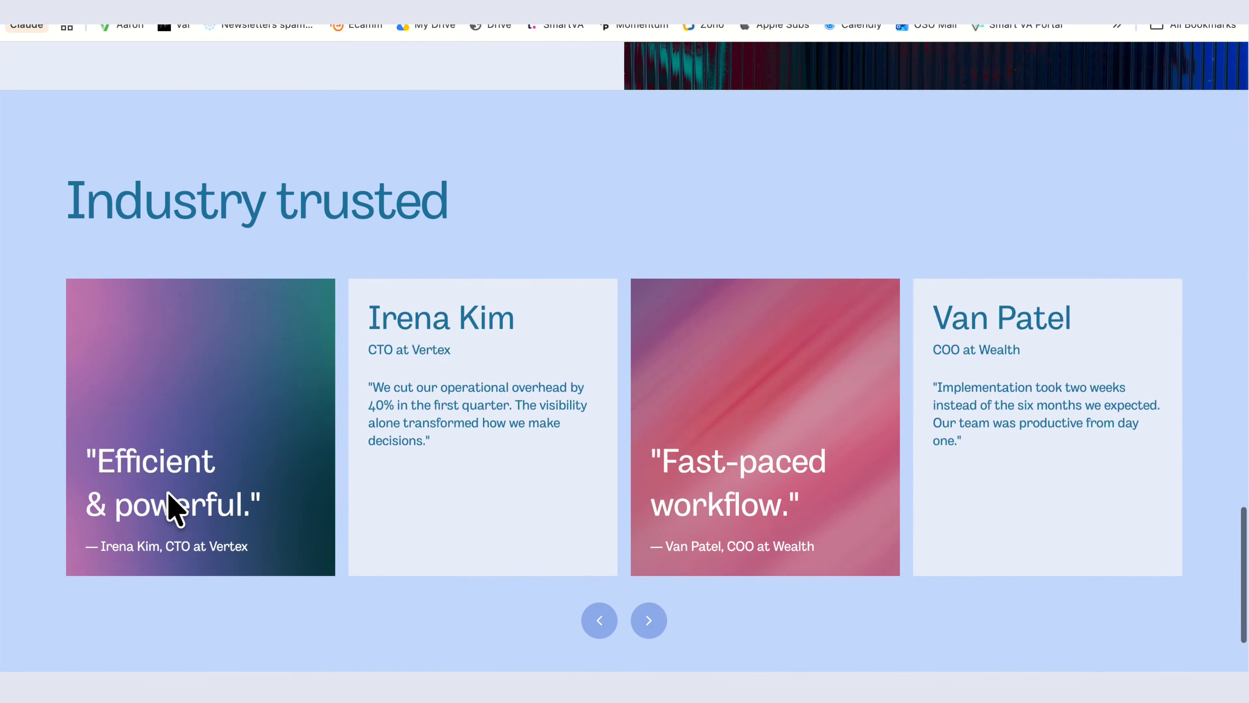
scroll(426, 619, down, 8)
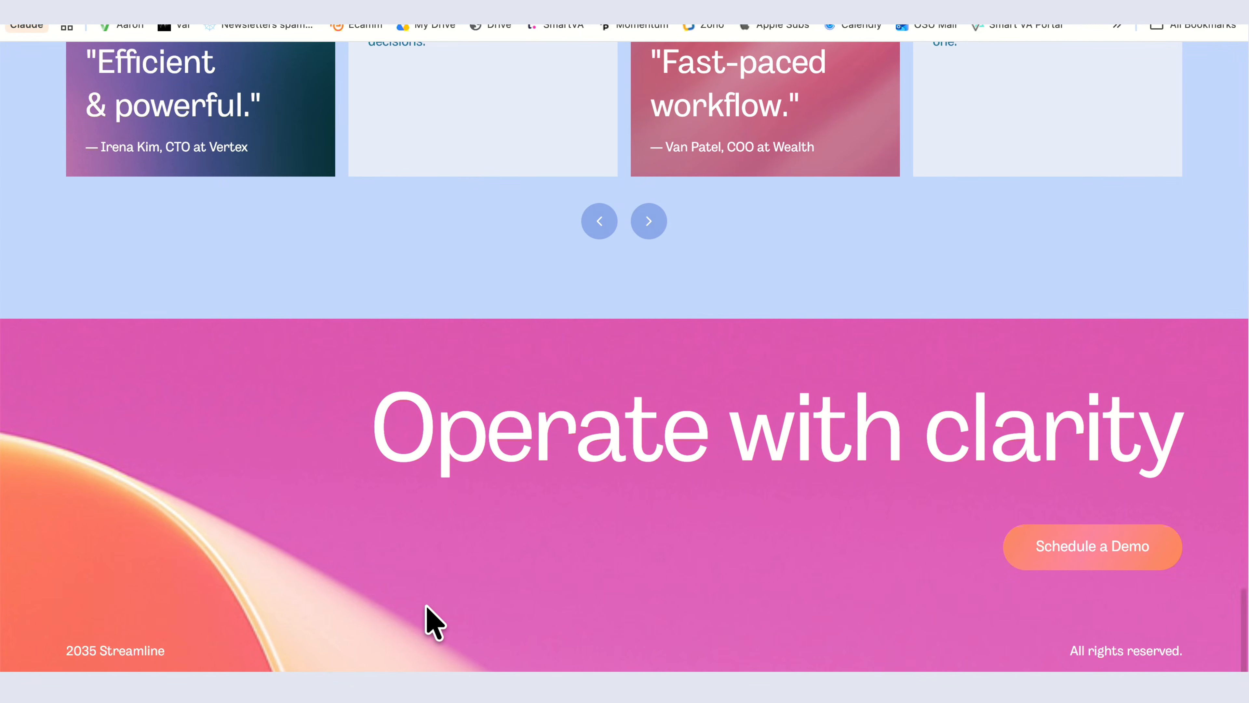
click(1049, 545)
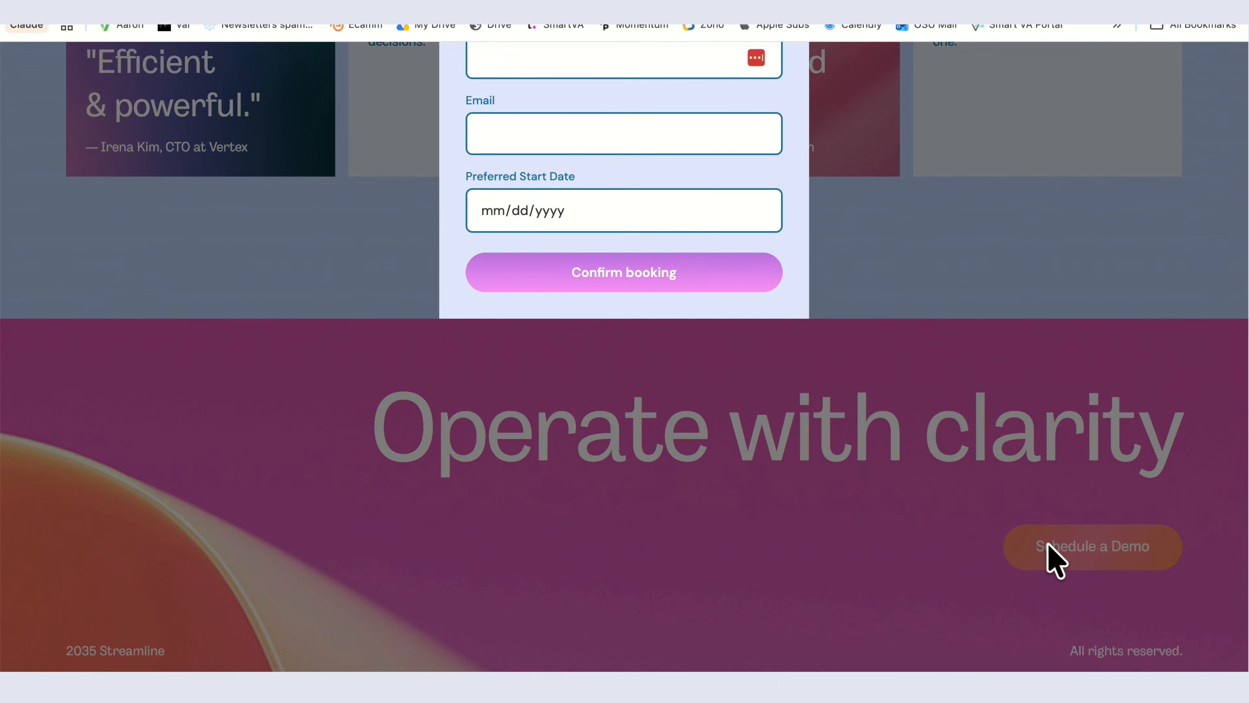
scroll(991, 179, up, 2)
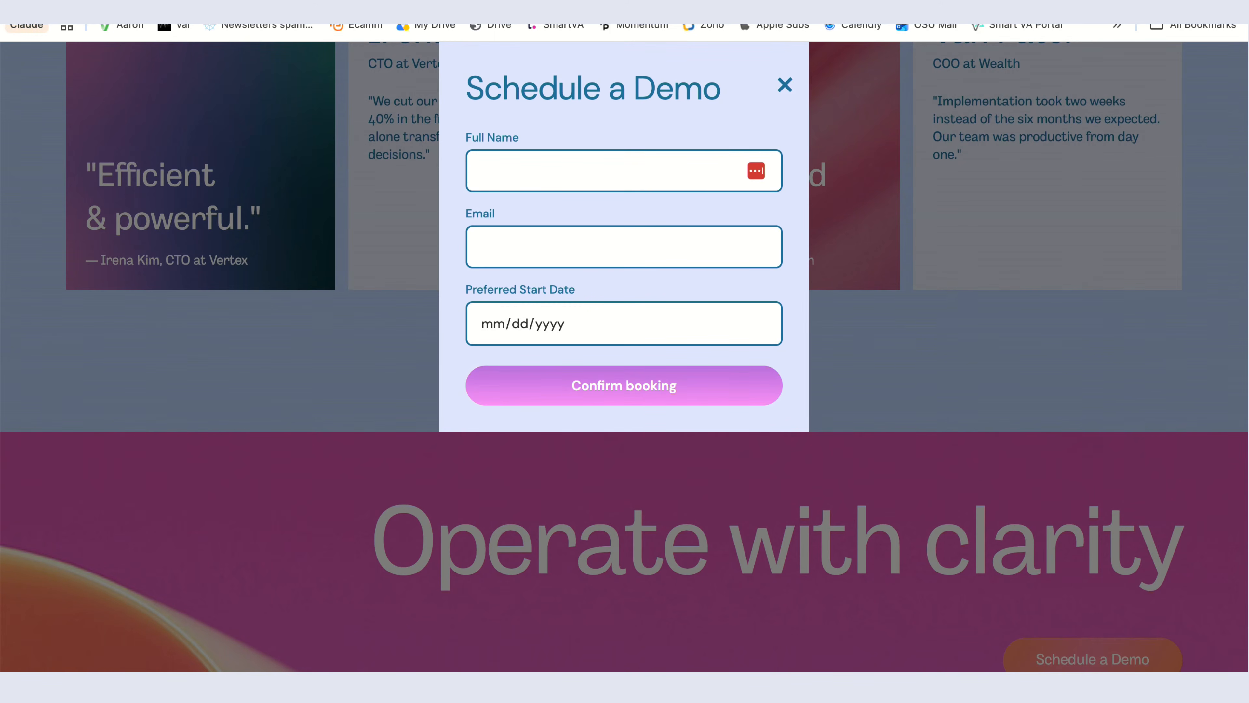
click(580, 181)
Step: Enter a test full name, email and start date 08/02/2026, then confirm the booking
text(Jerry)
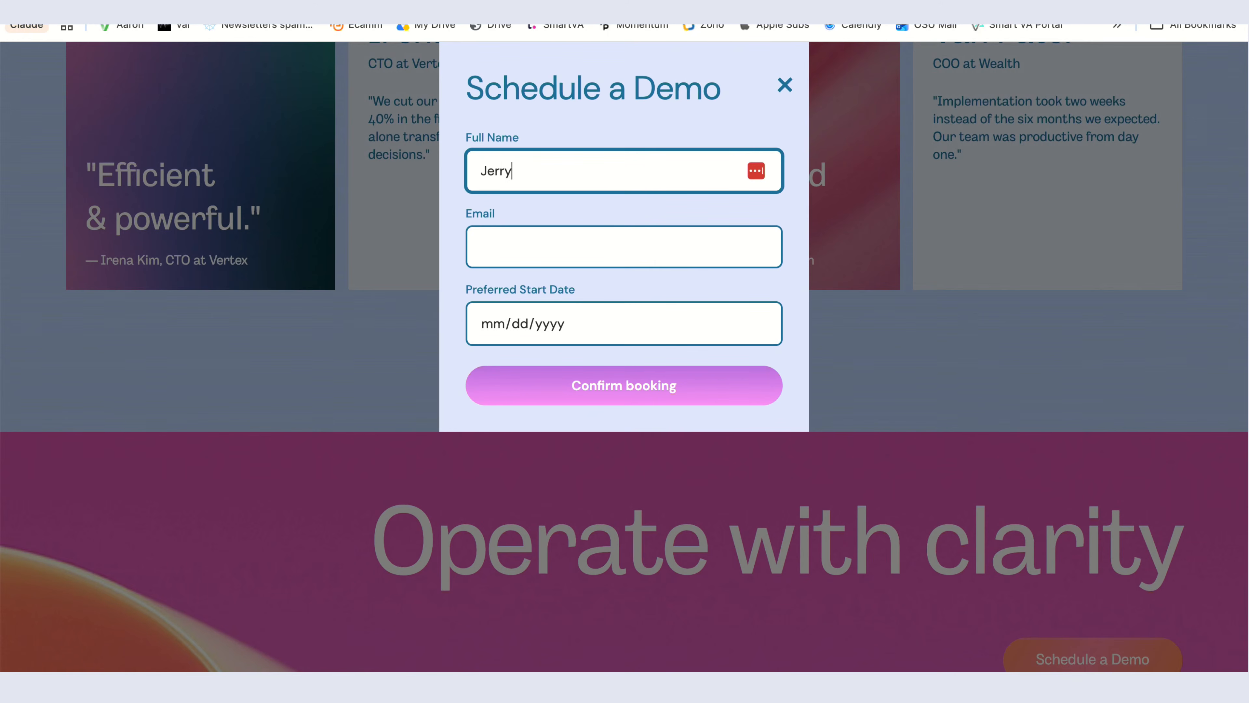
key(Tab)
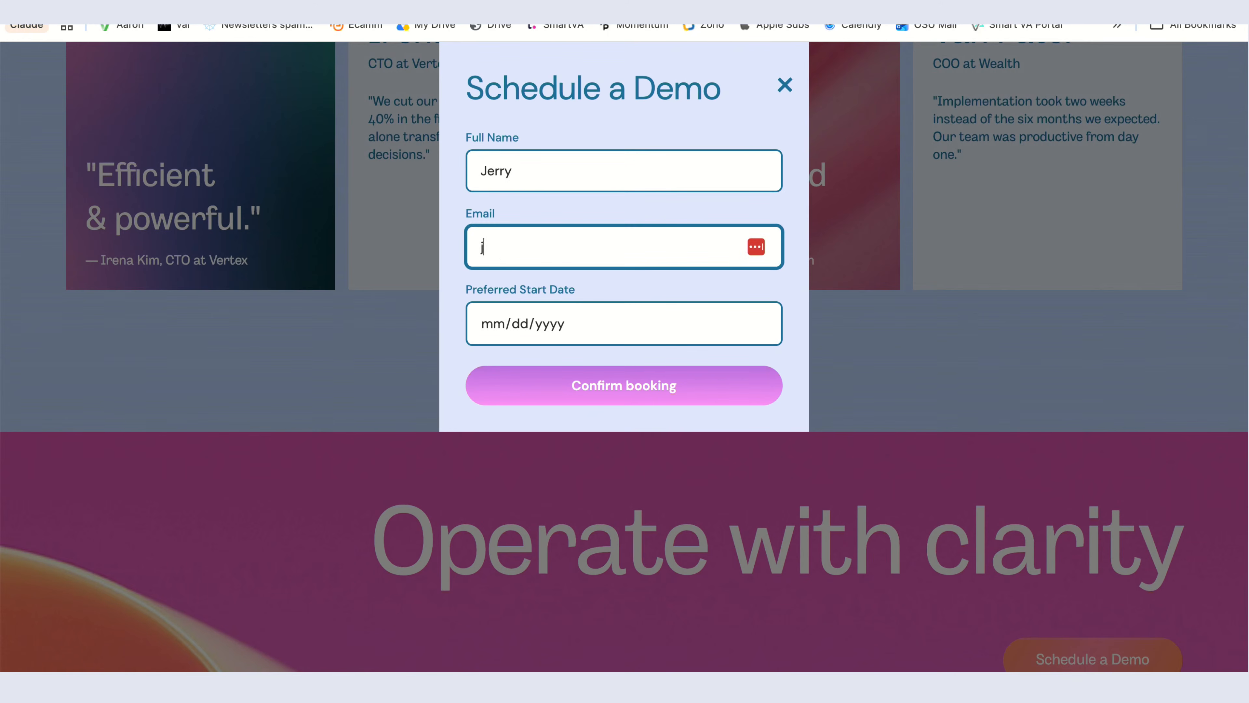
click(491, 333)
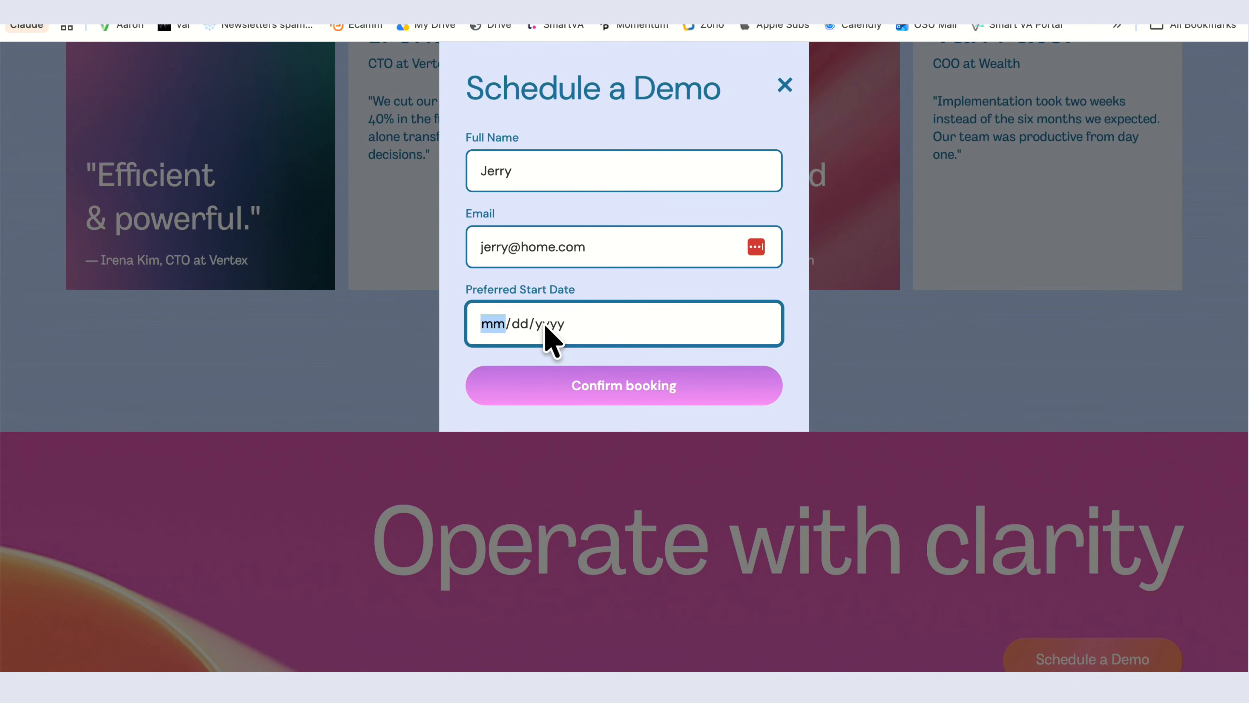
text(08/)
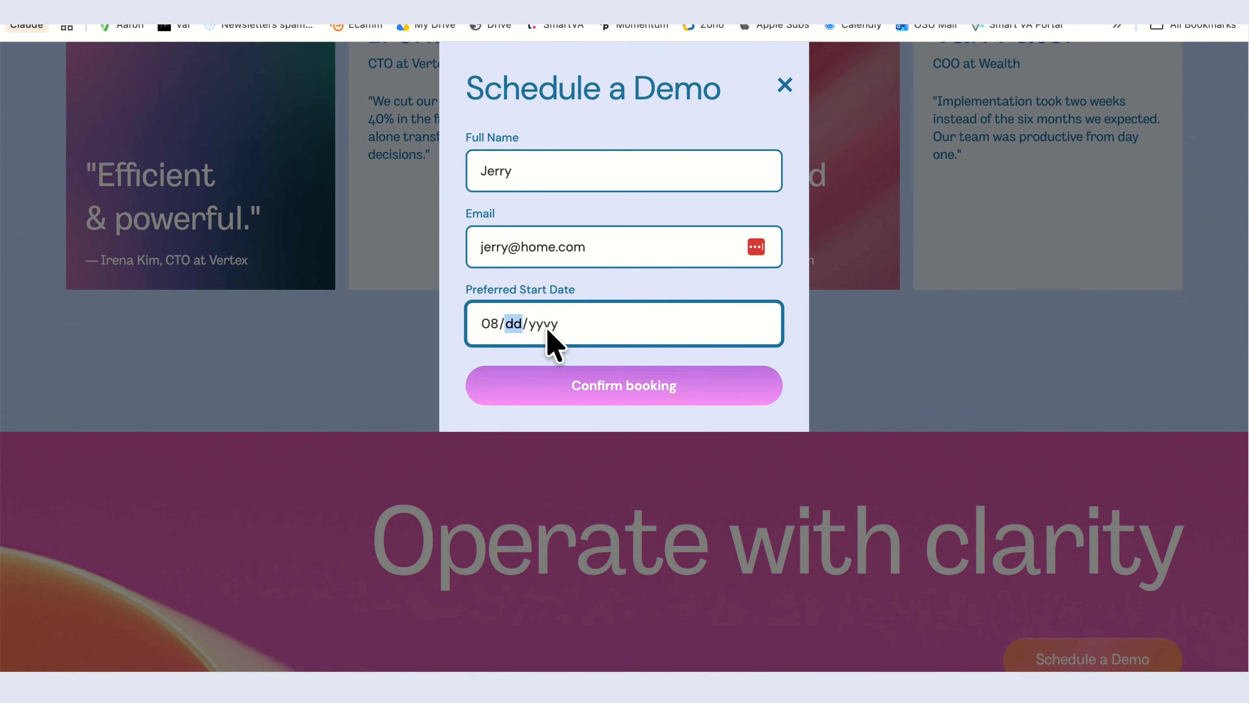
text(02/)
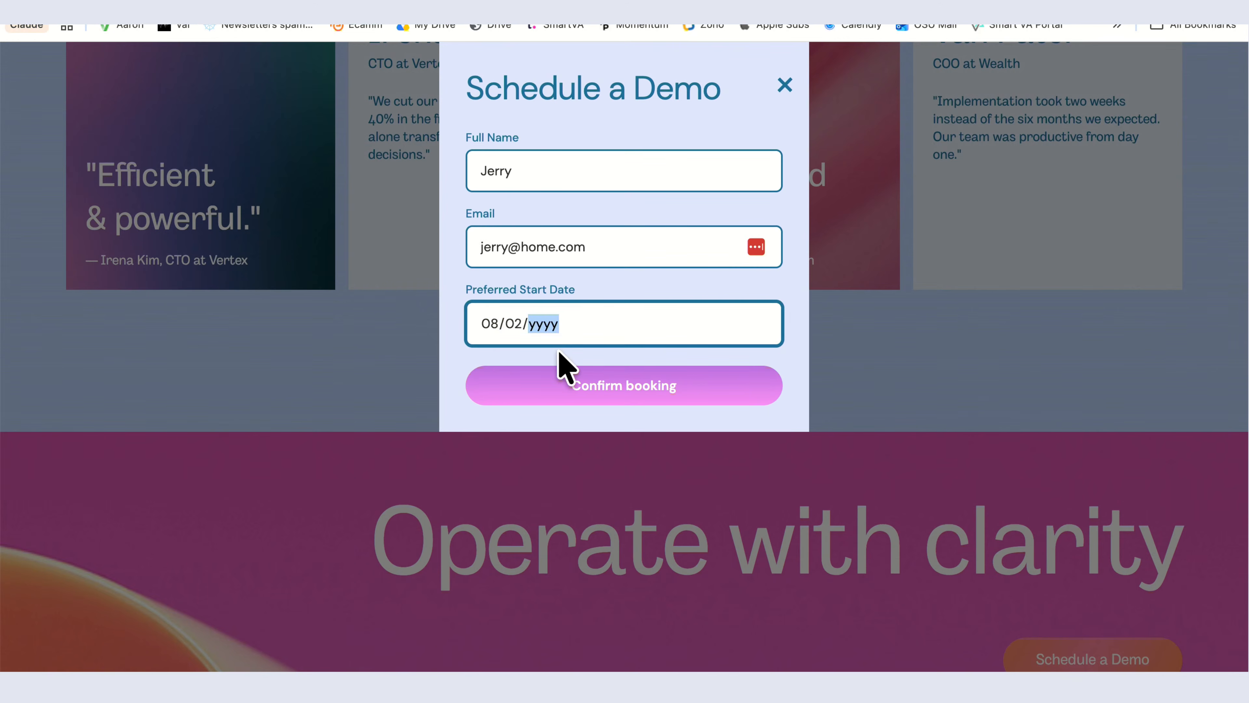
text(2026)
click(618, 392)
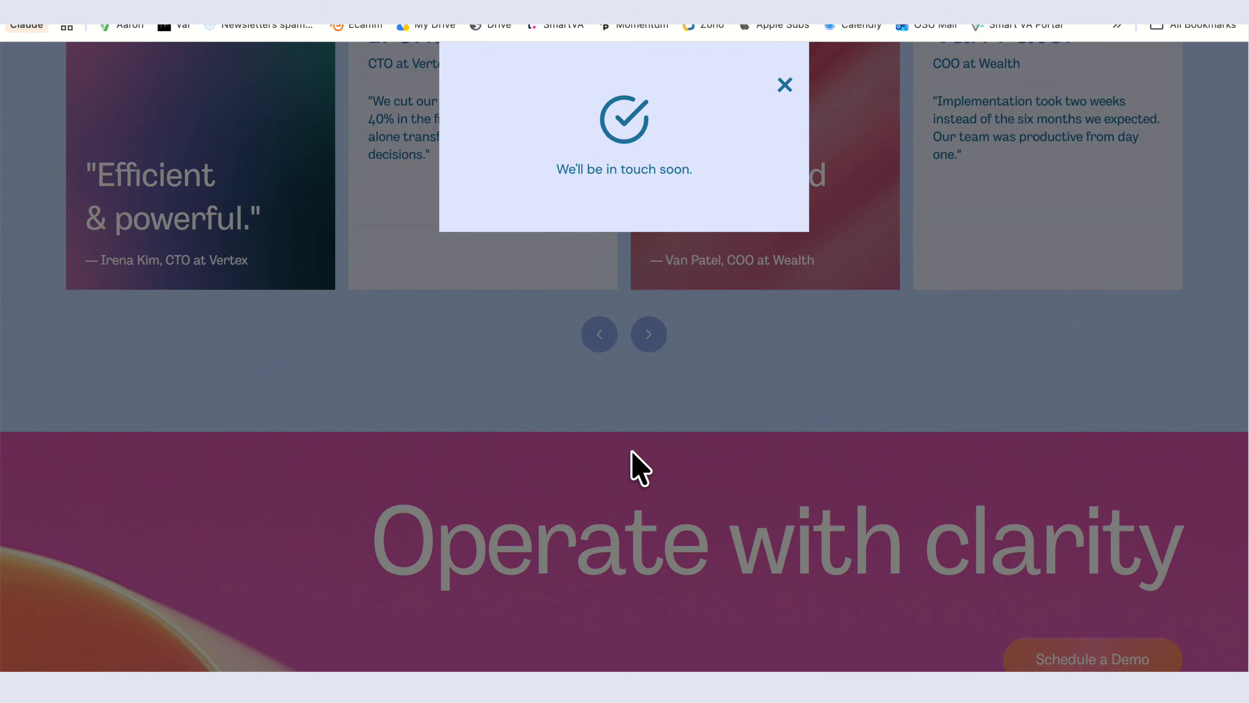
Step: Dismiss the stray context menu and close the booking confirmation message
scroll(631, 450, up, 4)
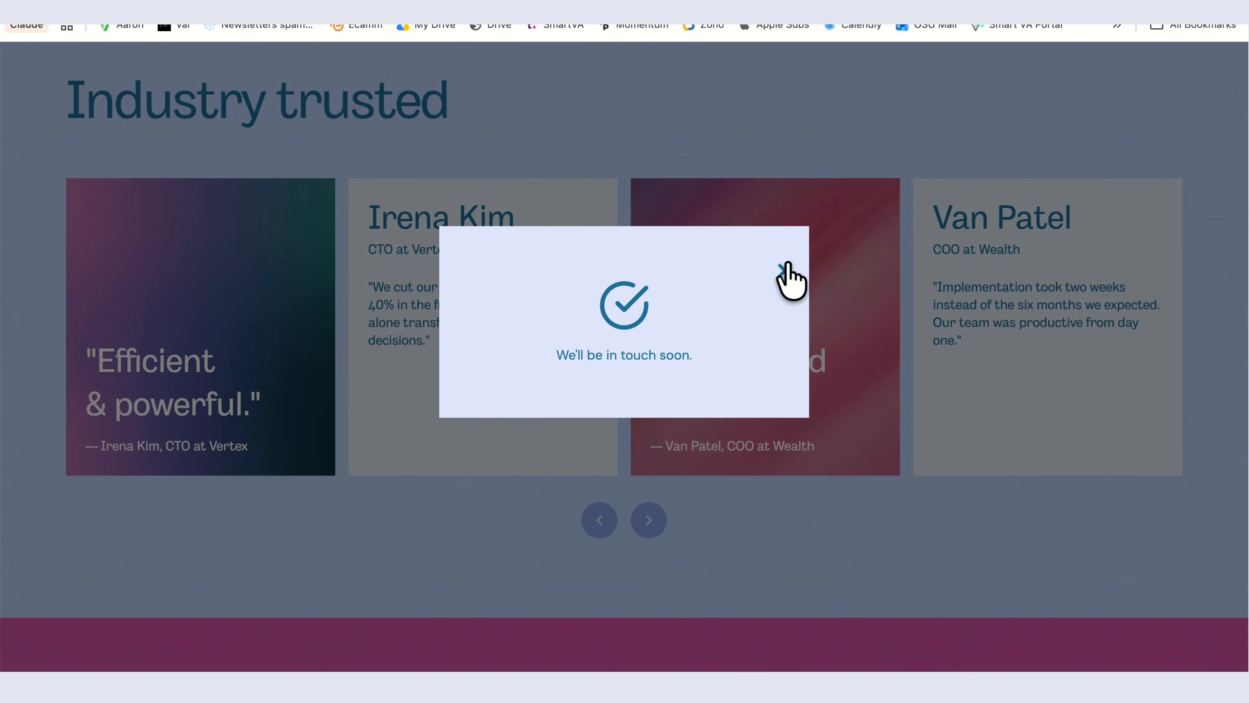
right_click(787, 264)
right_click(787, 265)
click(789, 269)
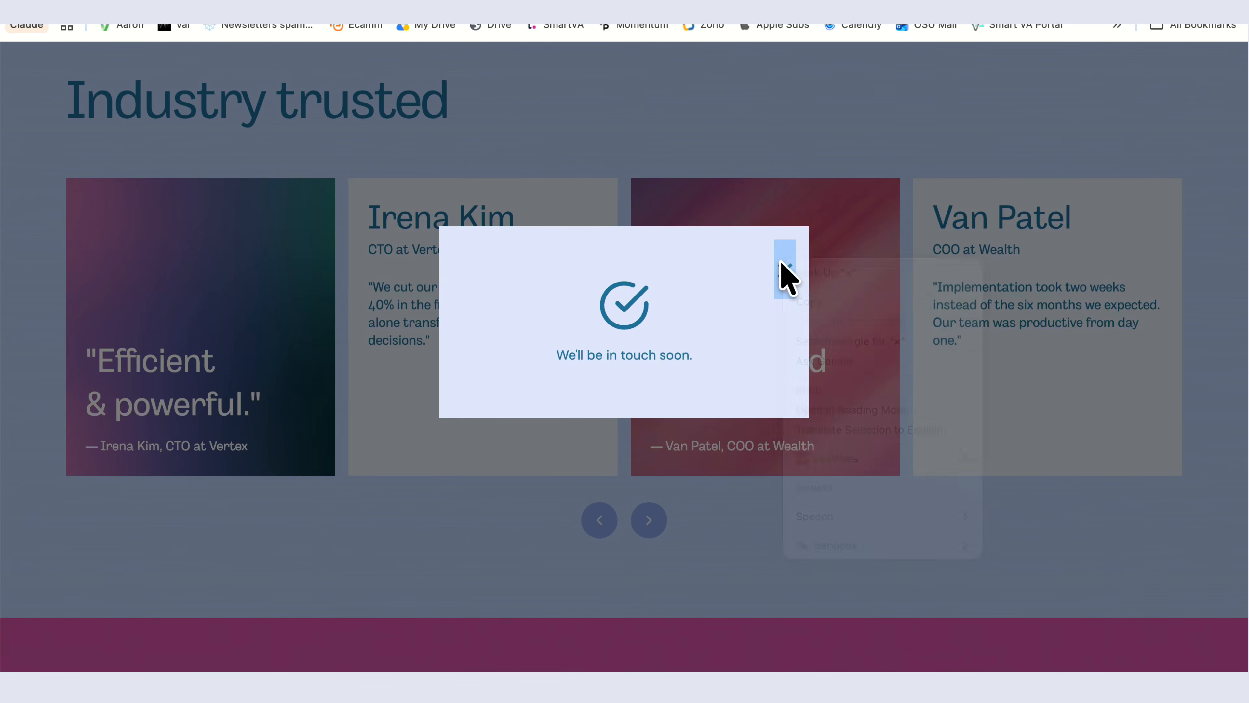
click(789, 246)
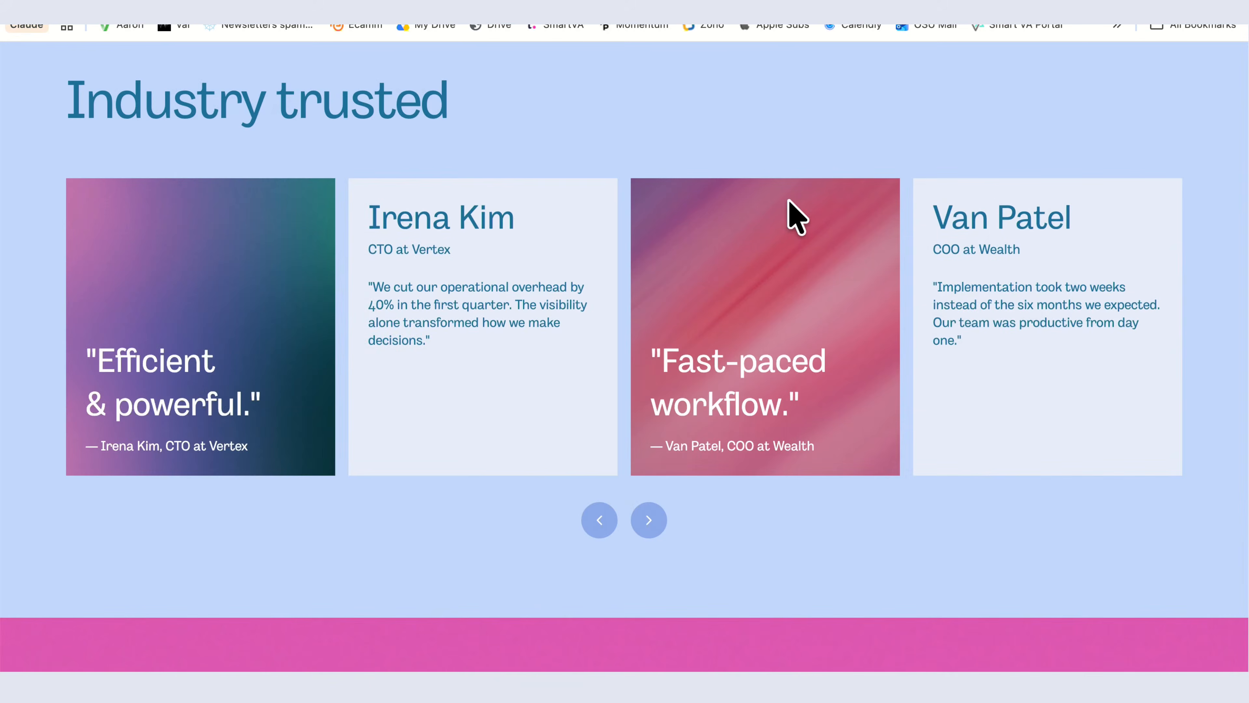
scroll(767, 117, up, 10)
Step: Leave the website preview, dismiss the site-is-live notice, and view the page's connected Data settings
scroll(772, 117, up, 15)
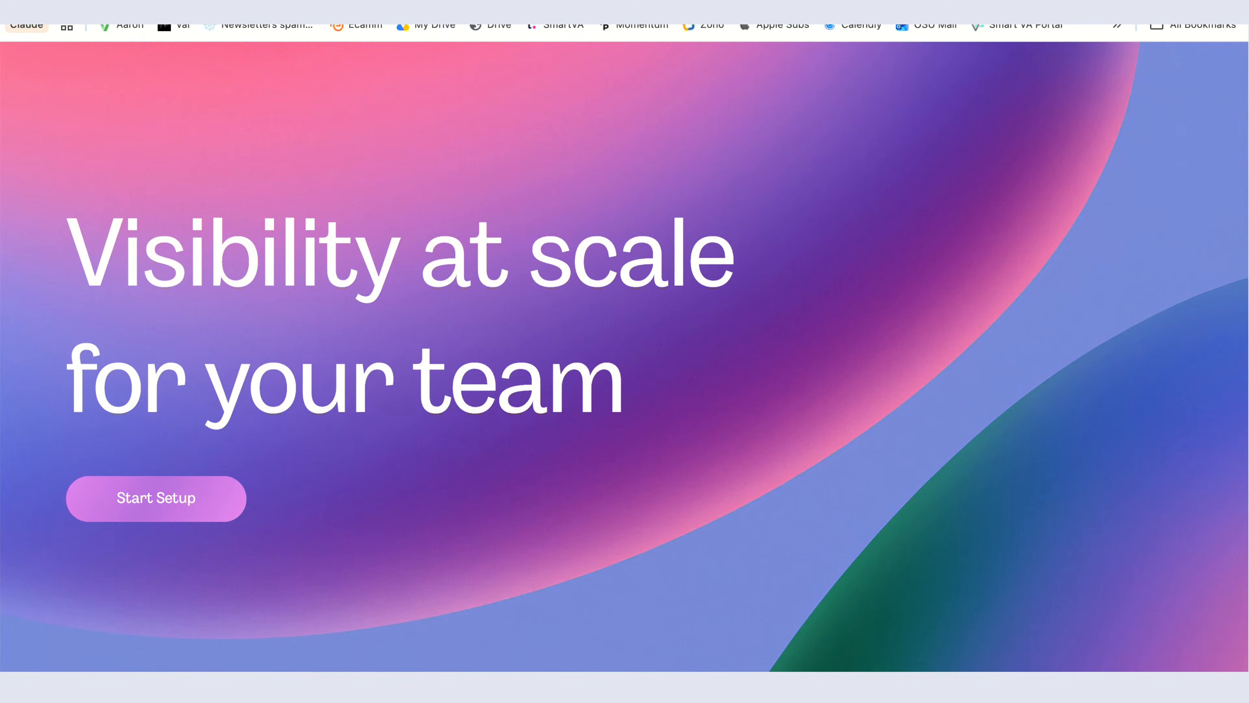
key(Escape)
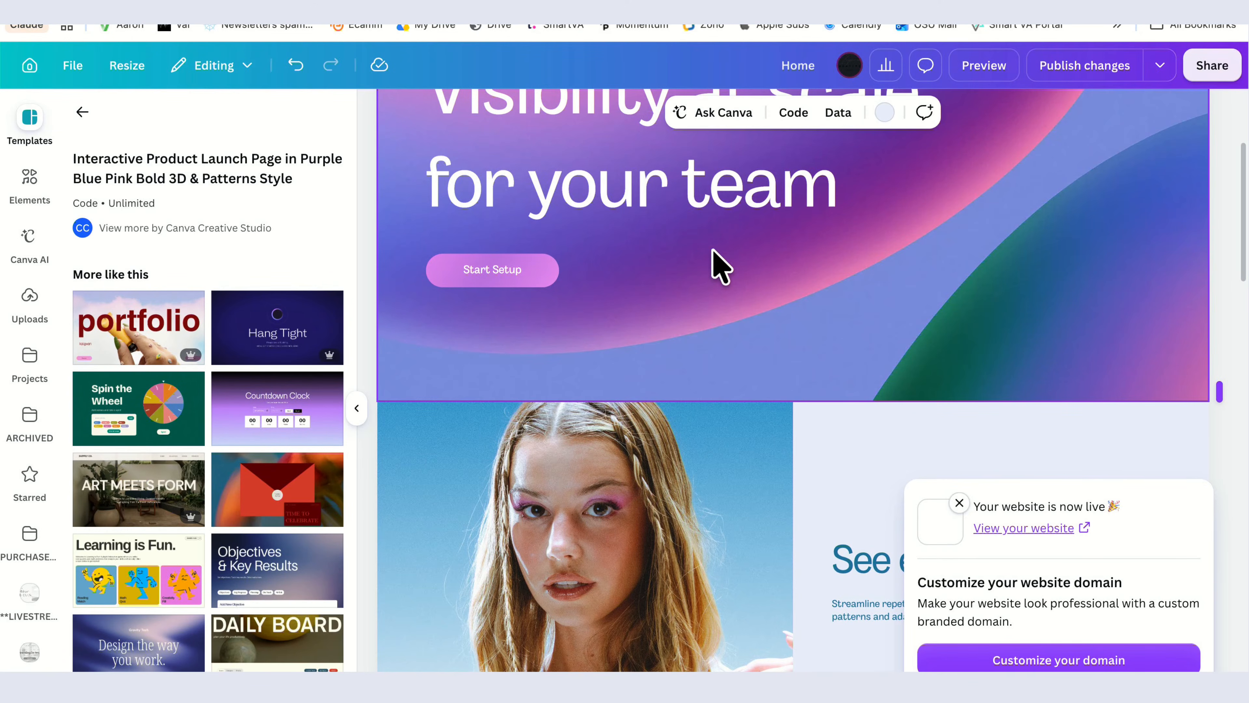
scroll(719, 265, up, 2)
scroll(718, 266, down, 1)
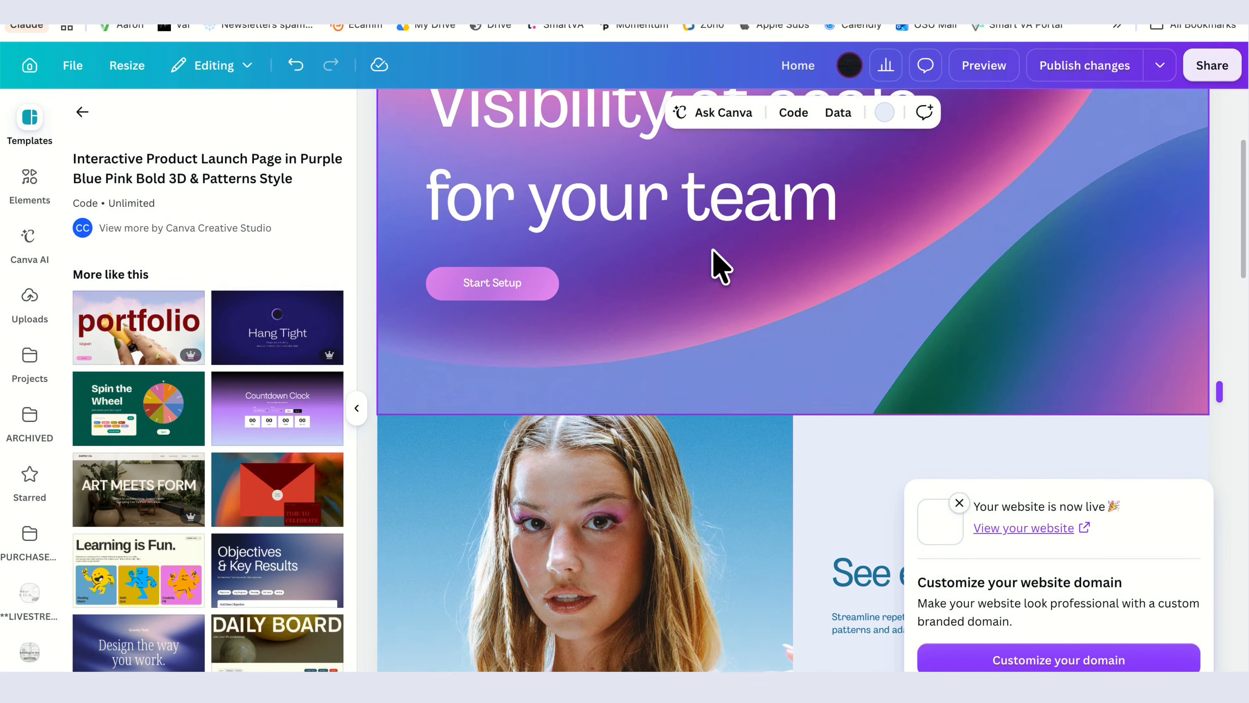
scroll(718, 265, up, 1)
scroll(718, 266, up, 1)
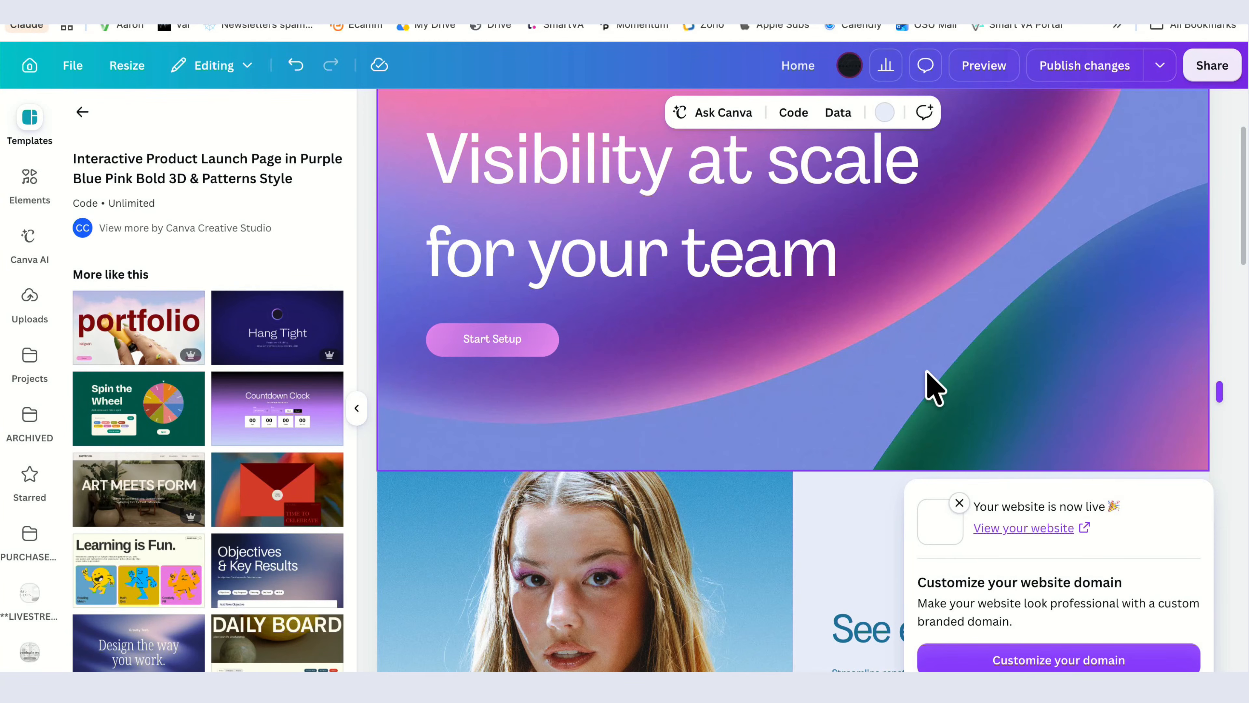
click(960, 503)
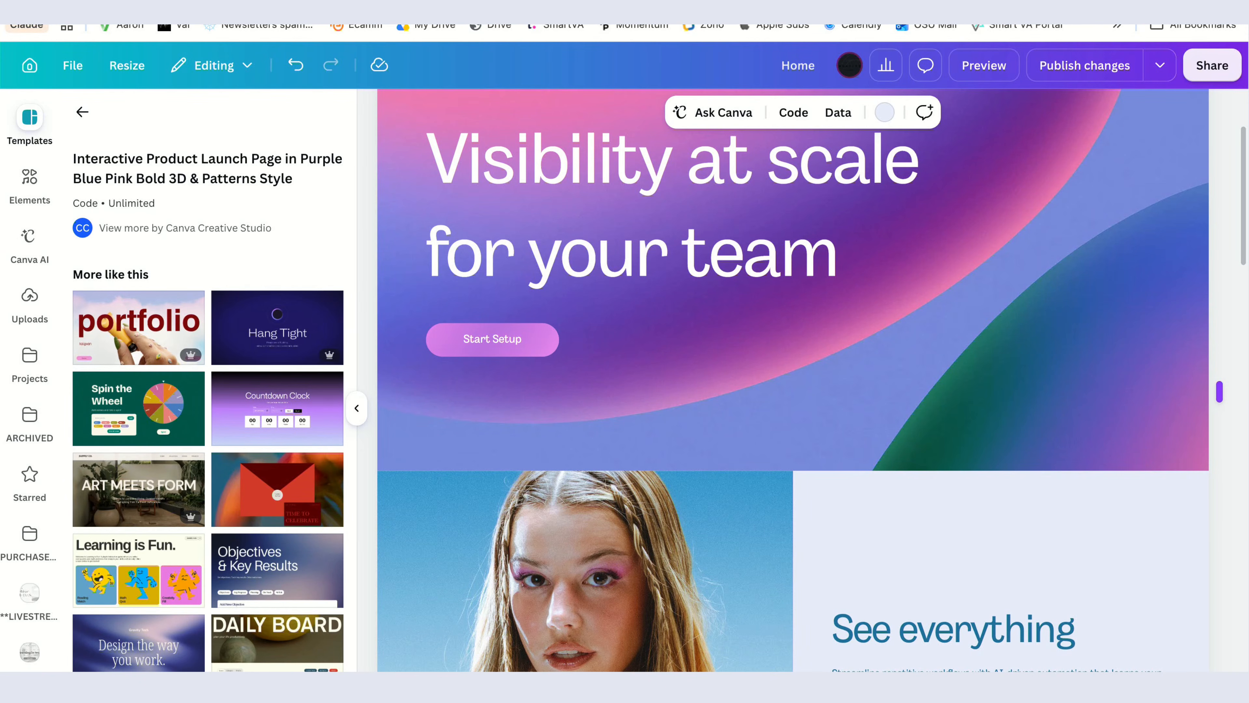
click(839, 113)
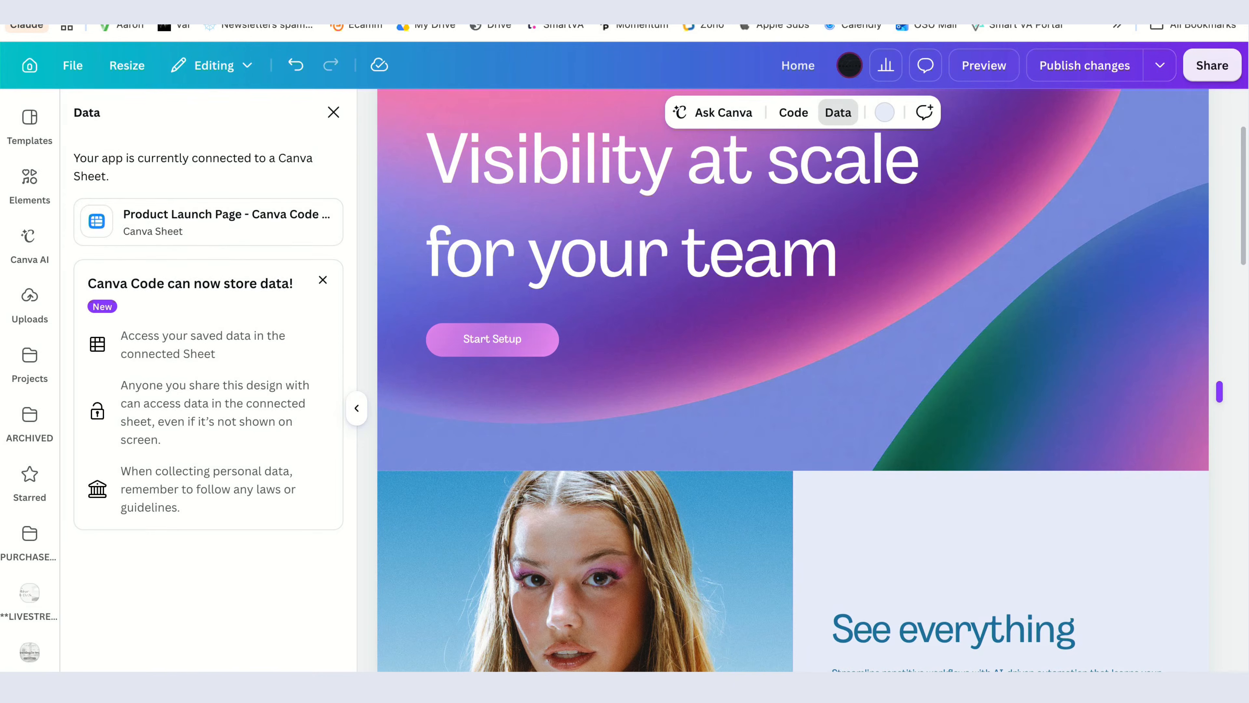
Step: Open the 'Product Launch Page - Canva Code Data' sheet showing the test booking's name, email and 2026-08-02 date
click(212, 219)
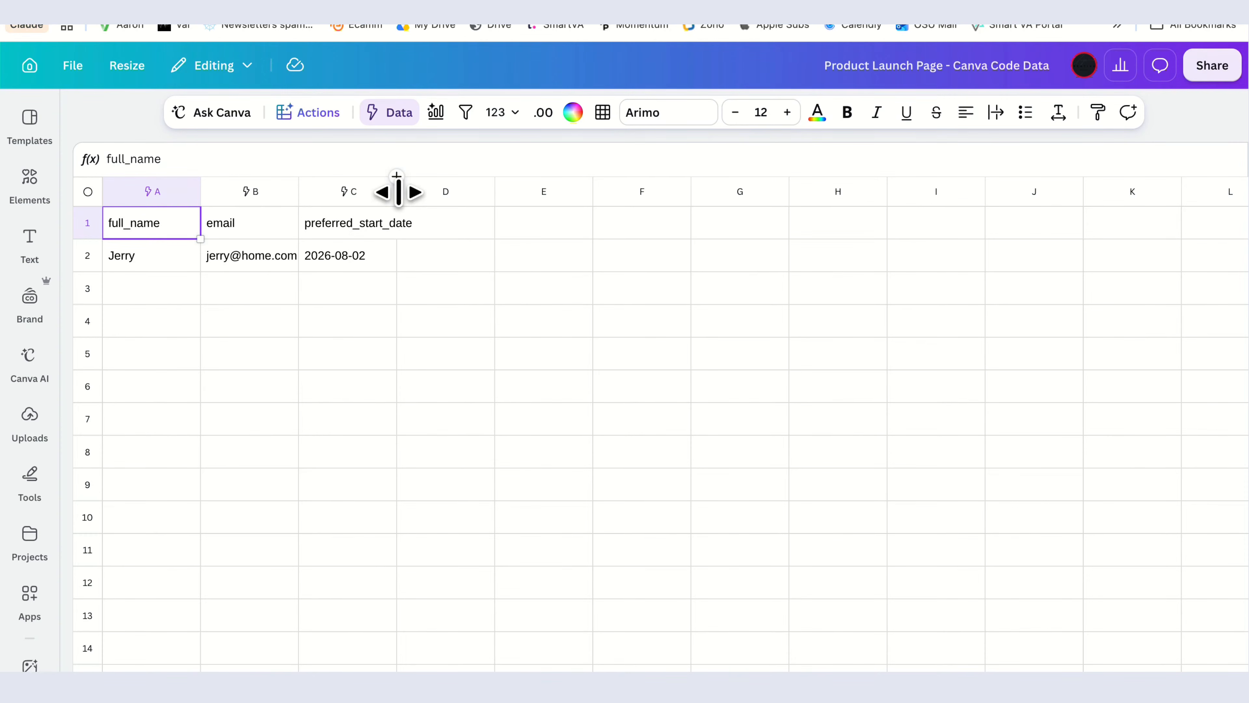
Step: Widen column C so preferred_start_date fits, then prepare the sheet's download with CSV as the file type
drag(399, 192, 497, 194)
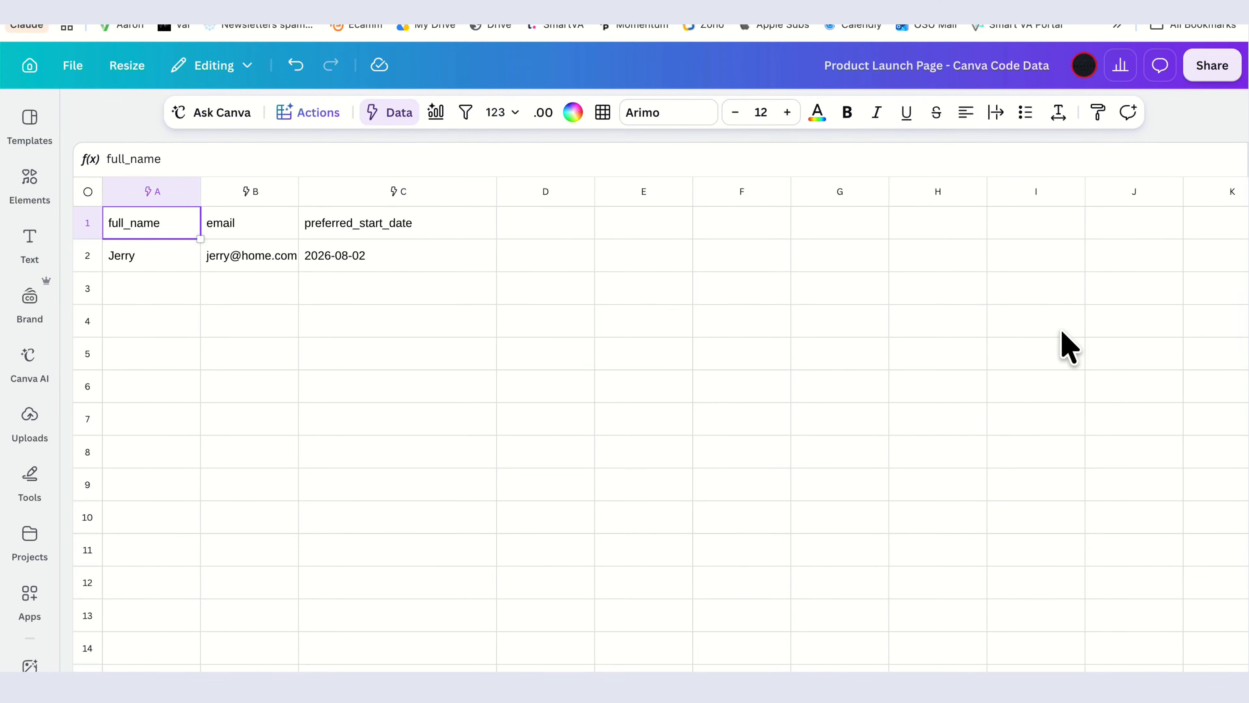
click(1210, 69)
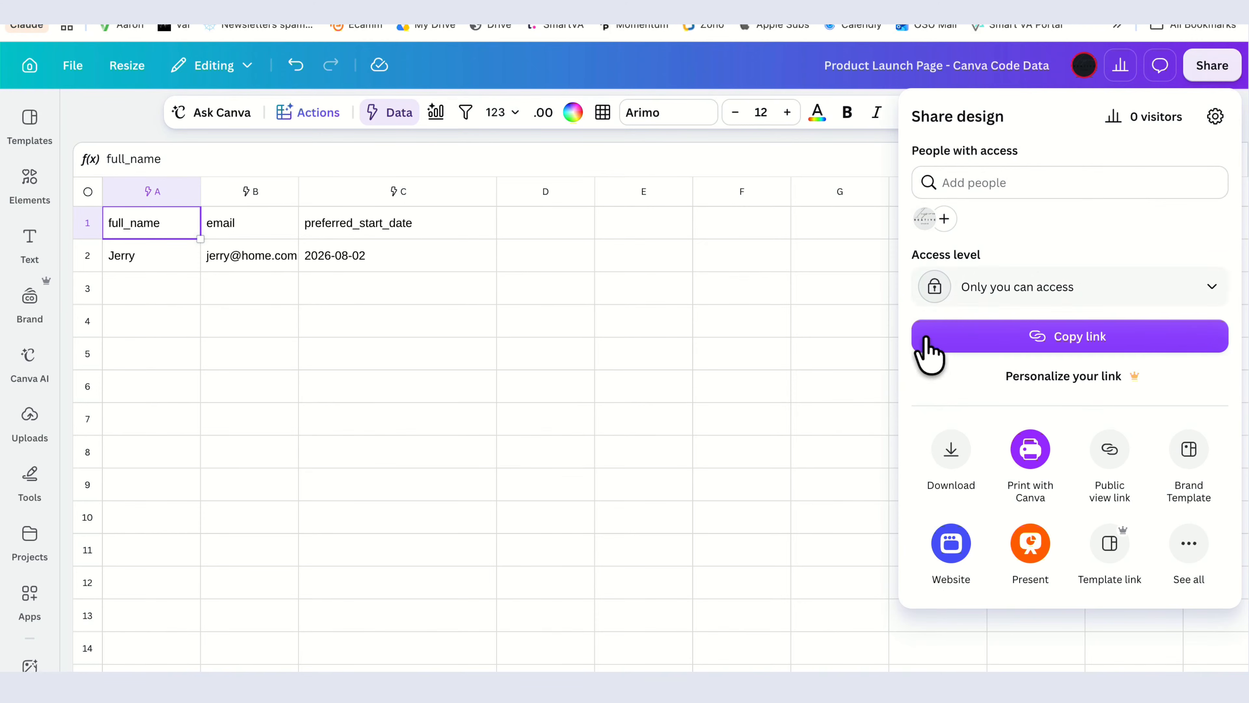
click(950, 450)
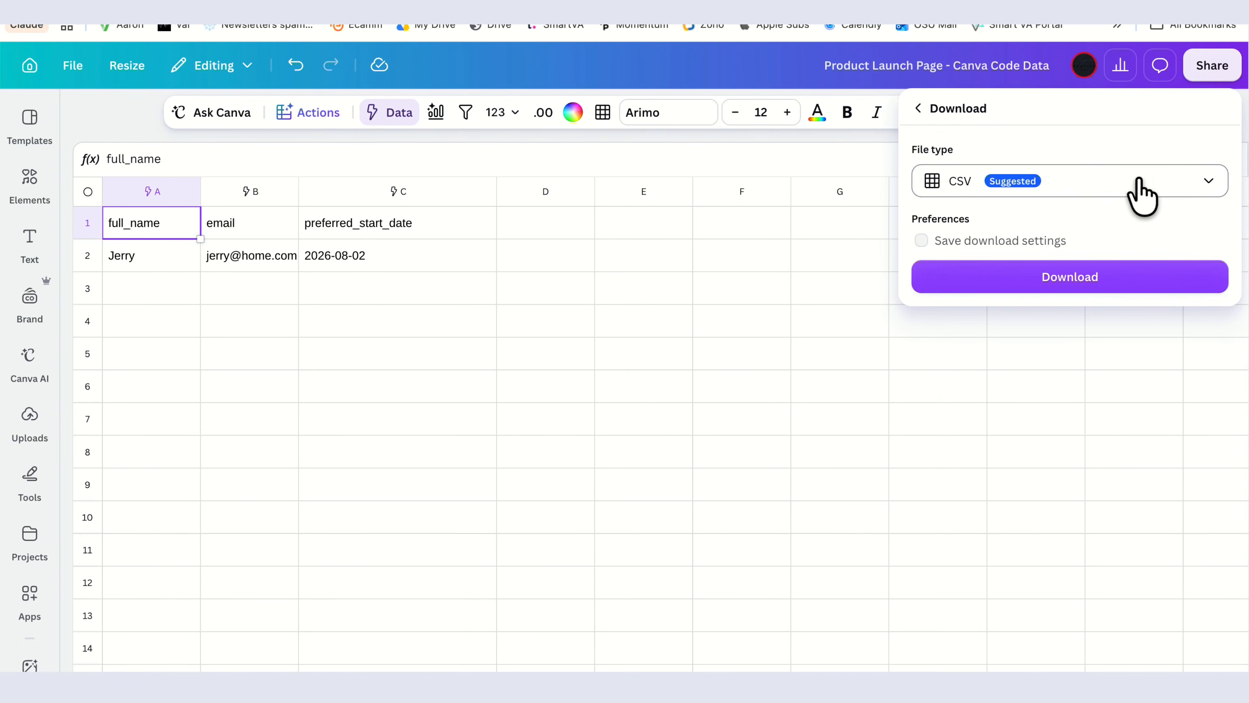
click(1201, 187)
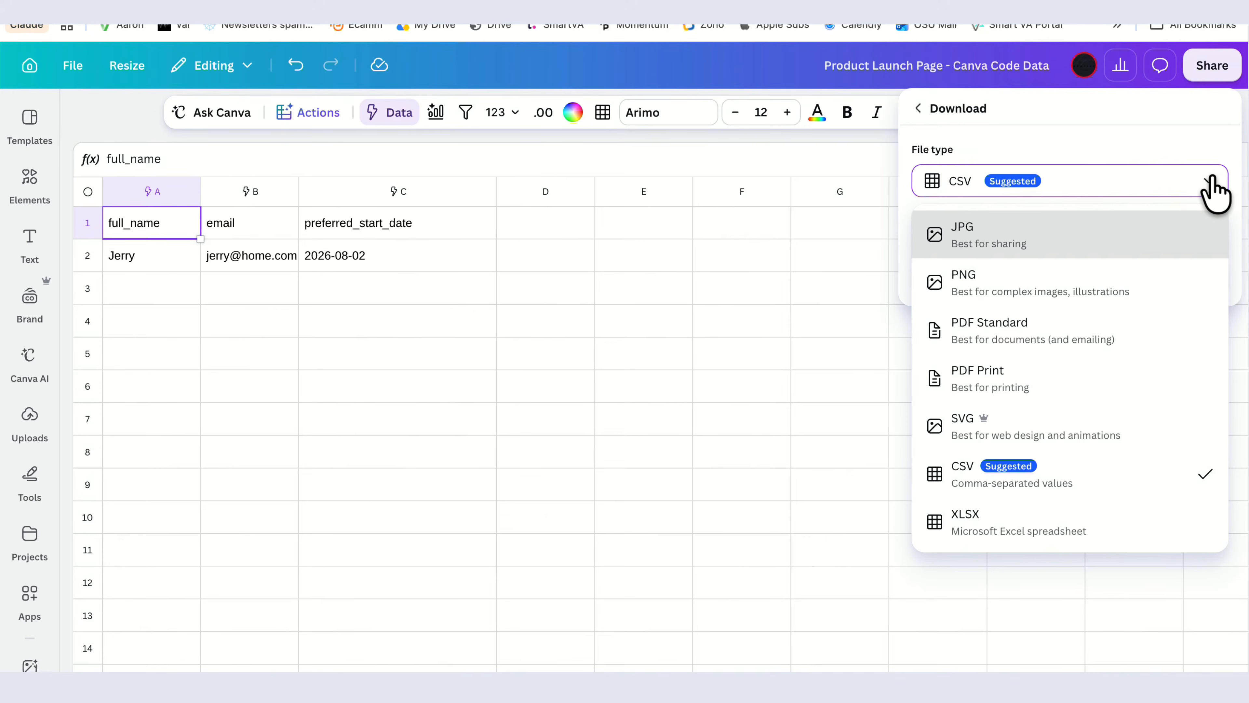
click(1213, 188)
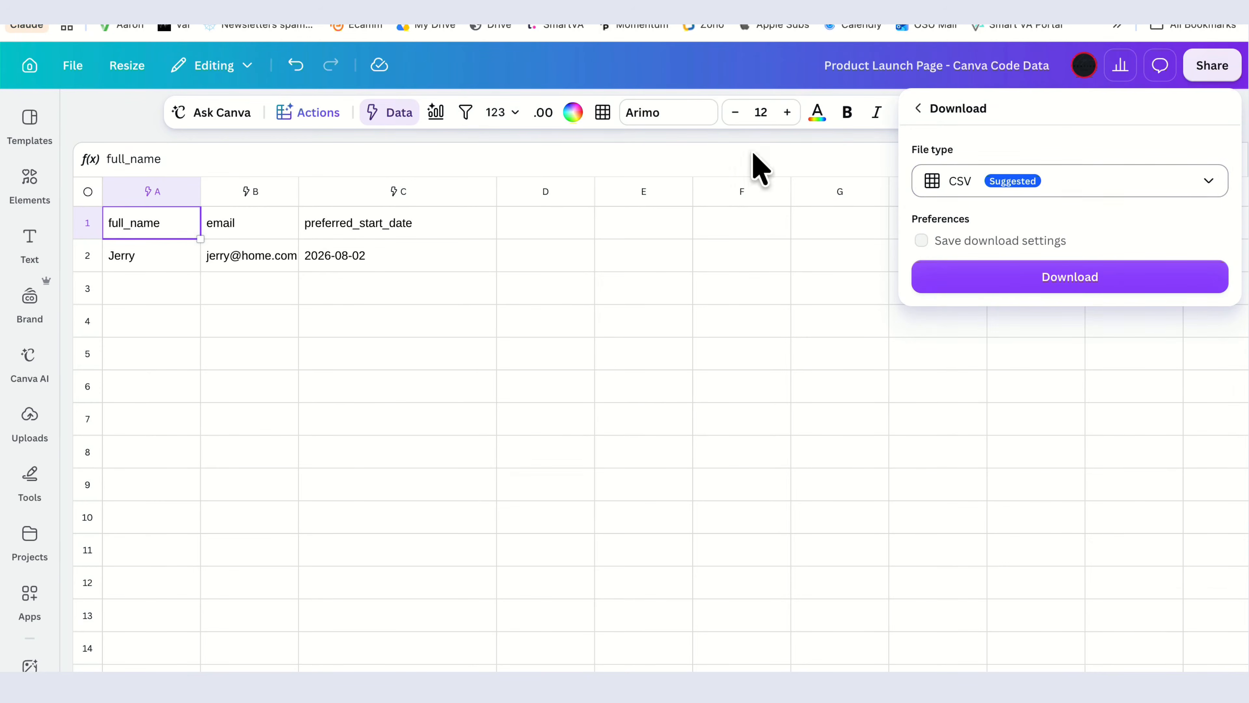